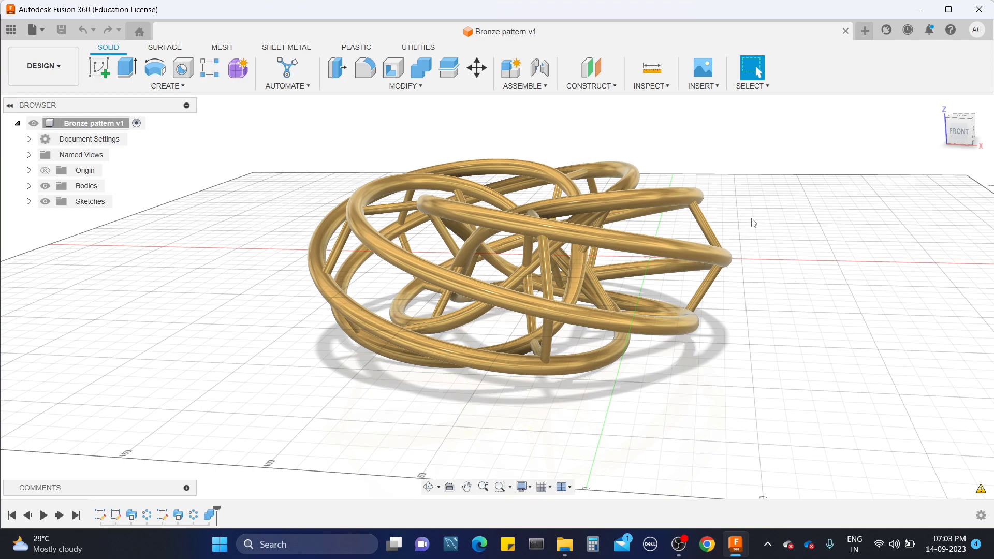
# - Examine the finished bronze ring pattern model from the front, the side and above
pyautogui.keyDown('shift'); pyautogui.moveTo(753, 222); pyautogui.dragTo(721, 235, button='middle'); pyautogui.keyUp('shift')
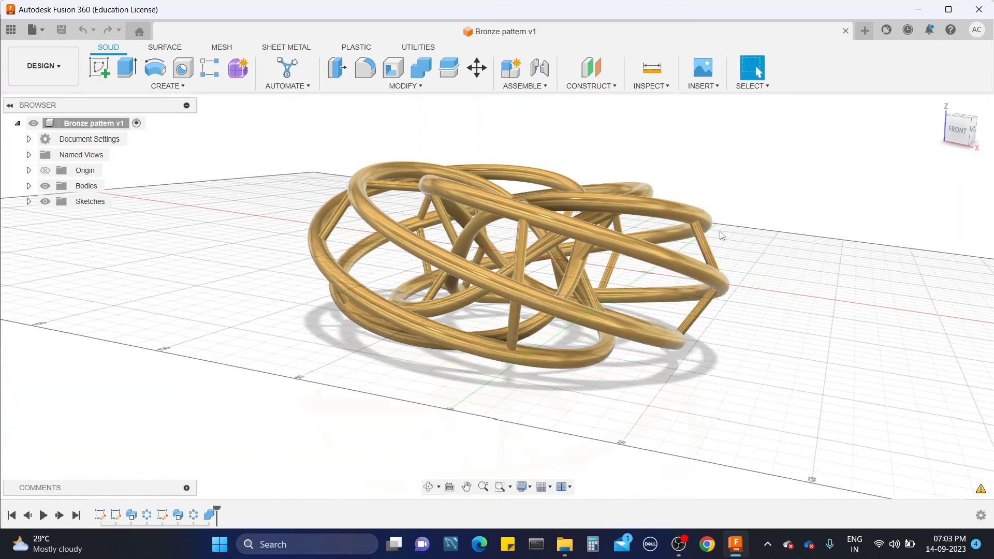
pyautogui.moveTo(652, 254)
pyautogui.keyDown('shift'); pyautogui.mouseDown(button='middle')
pyautogui.moveTo(694, 213)
pyautogui.moveTo(666, 255)
pyautogui.moveTo(709, 262)
pyautogui.moveTo(700, 274)
pyautogui.moveTo(761, 282)
pyautogui.moveTo(792, 272)
pyautogui.moveTo(776, 264)
pyautogui.moveTo(706, 306)
pyautogui.moveTo(705, 270)
pyautogui.moveTo(721, 261)
pyautogui.moveTo(706, 257)
pyautogui.mouseUp(button='middle'); pyautogui.keyUp('shift')
pyautogui.keyDown('shift'); pyautogui.moveTo(691, 304); pyautogui.dragTo(620, 307, button='middle'); pyautogui.keyUp('shift')
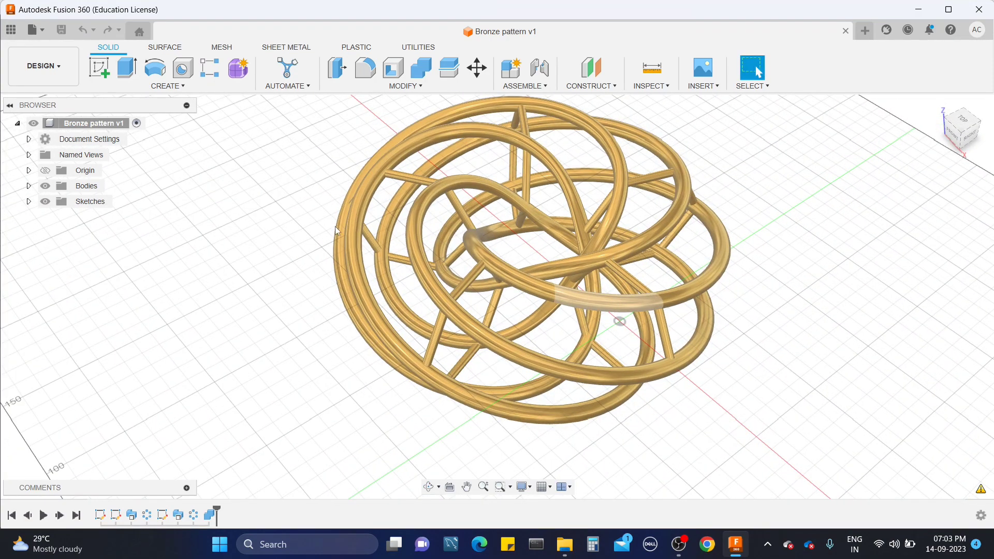
pyautogui.keyDown('shift'); pyautogui.moveTo(336, 230); pyautogui.dragTo(274, 237, button='middle'); pyautogui.keyUp('shift')
pyautogui.scroll(-3, 428, 211)
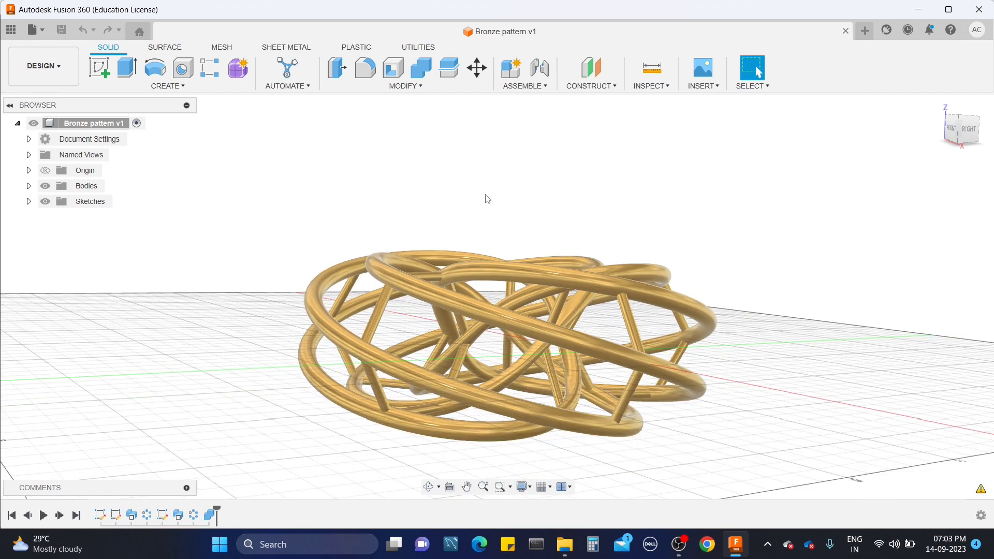
pyautogui.moveTo(487, 199)
pyautogui.keyDown('shift'); pyautogui.mouseDown(button='middle')
pyautogui.moveTo(517, 184)
pyautogui.moveTo(497, 184)
pyautogui.moveTo(492, 162)
pyautogui.moveTo(500, 200)
pyautogui.mouseUp(button='middle'); pyautogui.keyUp('shift')
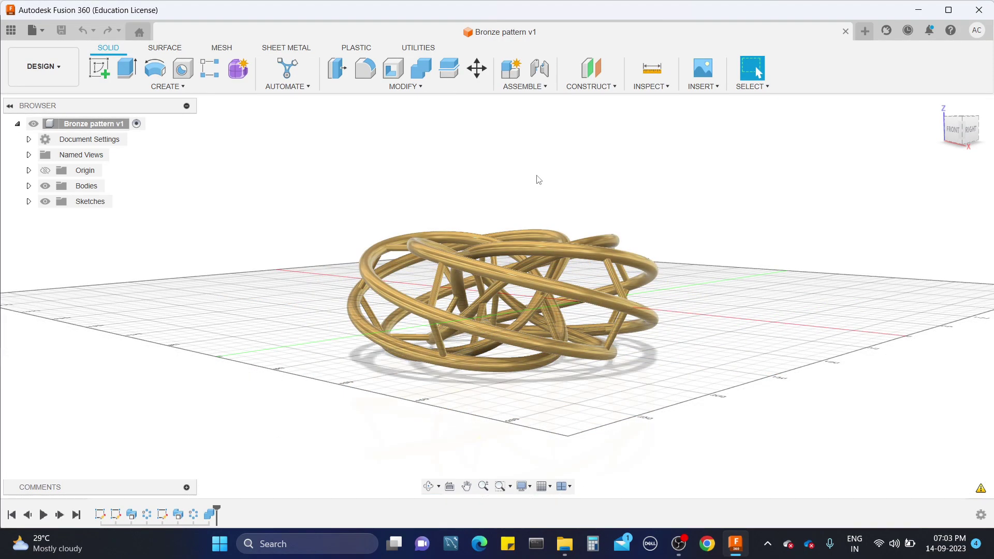
pyautogui.keyDown('shift'); pyautogui.moveTo(535, 179); pyautogui.dragTo(610, 169, button='middle'); pyautogui.keyUp('shift')
pyautogui.moveTo(669, 215)
pyautogui.keyDown('shift'); pyautogui.mouseDown(button='middle')
pyautogui.moveTo(635, 204)
pyautogui.moveTo(668, 211)
pyautogui.moveTo(668, 226)
pyautogui.mouseUp(button='middle'); pyautogui.keyUp('shift')
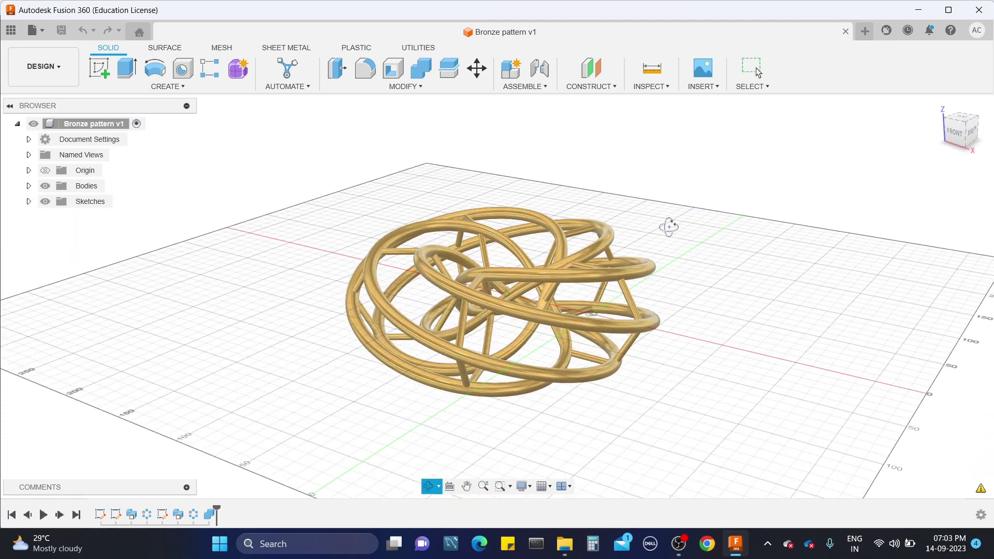
pyautogui.scroll(1, 668, 226)
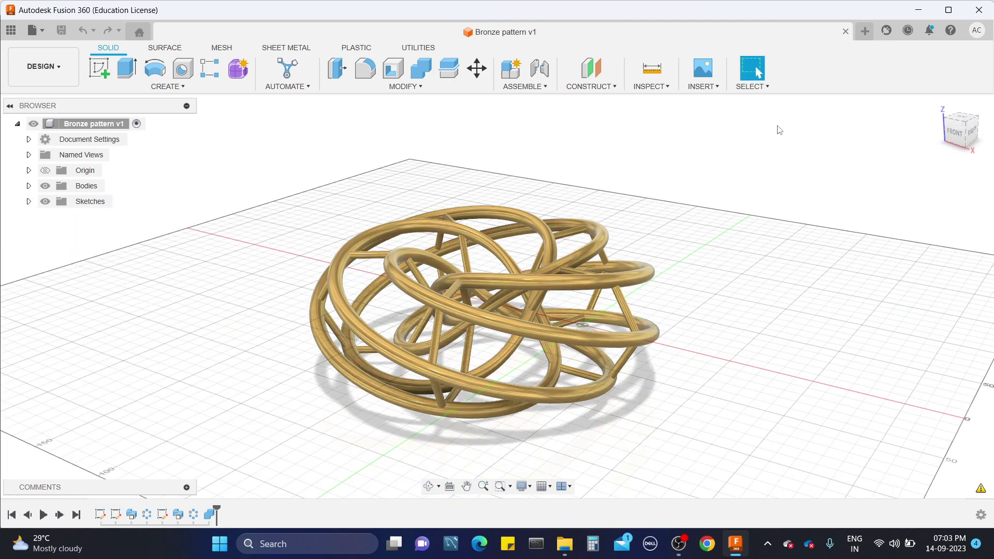
# - Create a new design and start a sketch on the front (XZ) origin plane
pyautogui.click(863, 31)
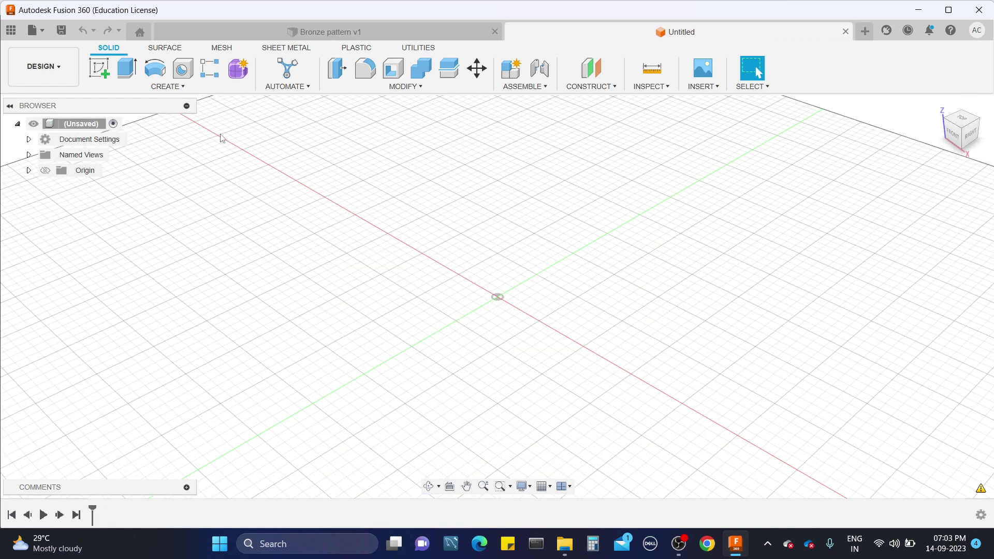
pyautogui.click(100, 65)
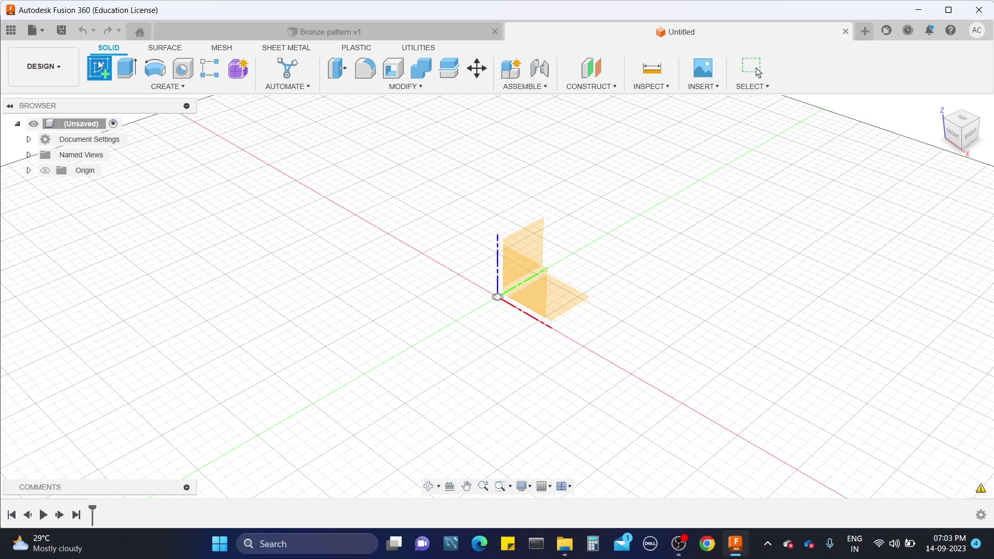
pyautogui.click(523, 248)
pyautogui.click(524, 288)
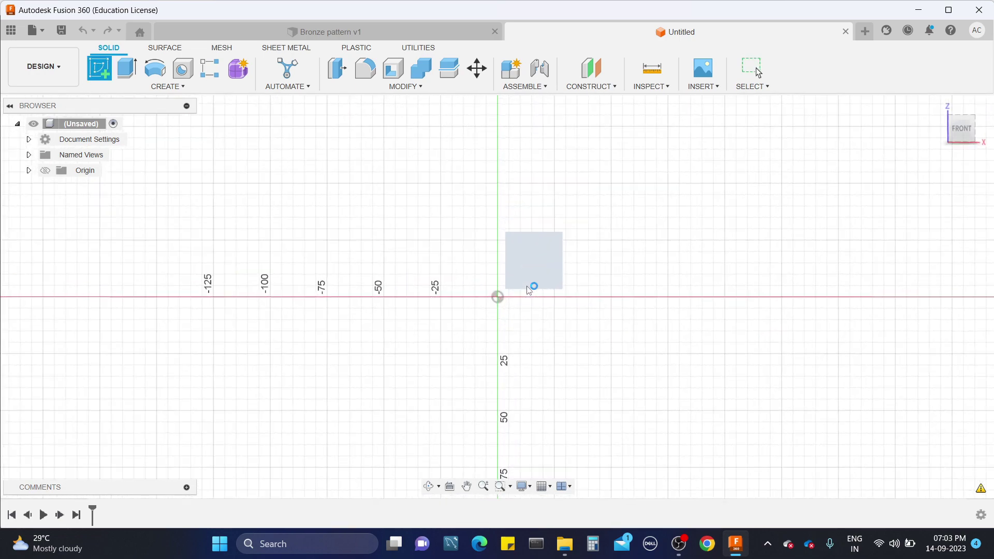
# - Draw a six-sided circumscribed polygon centred on the origin, with sides about 64 mm long and a horizontal upper edge
pyautogui.click(165, 87)
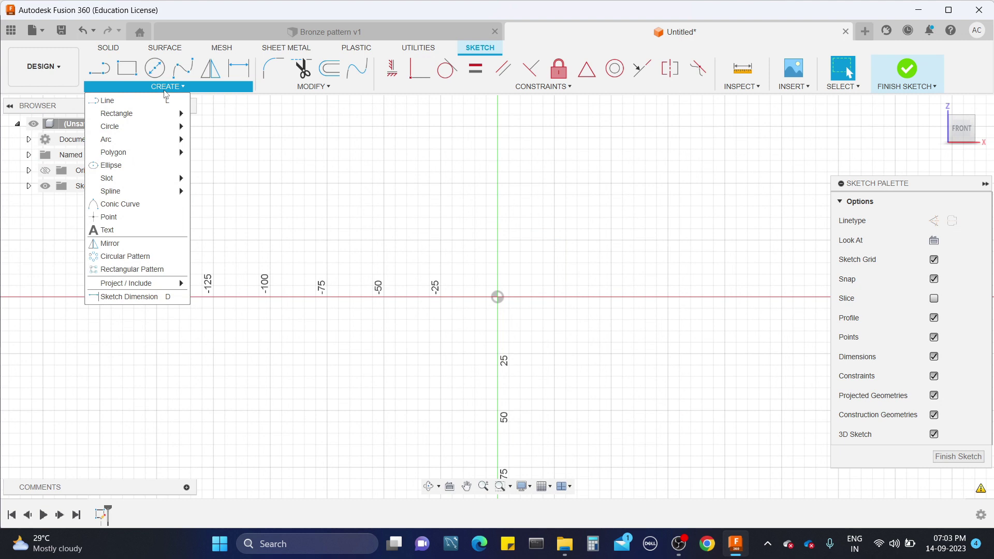
pyautogui.moveTo(171, 152)
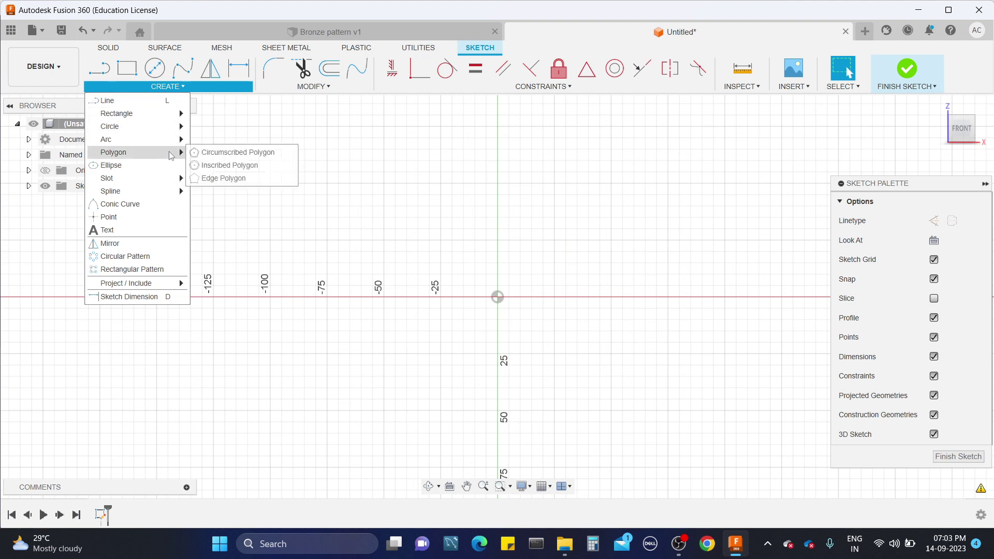
pyautogui.click(215, 152)
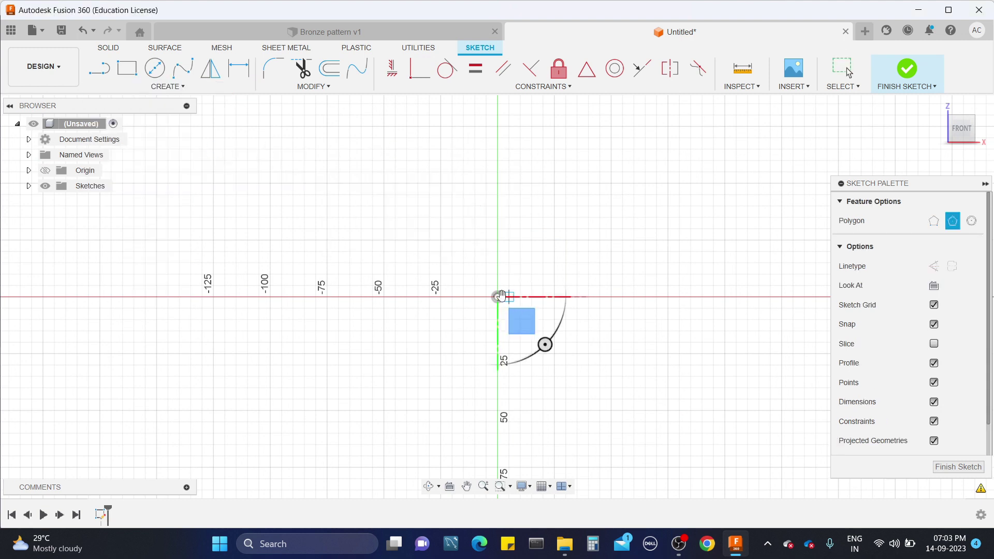
pyautogui.click(496, 297)
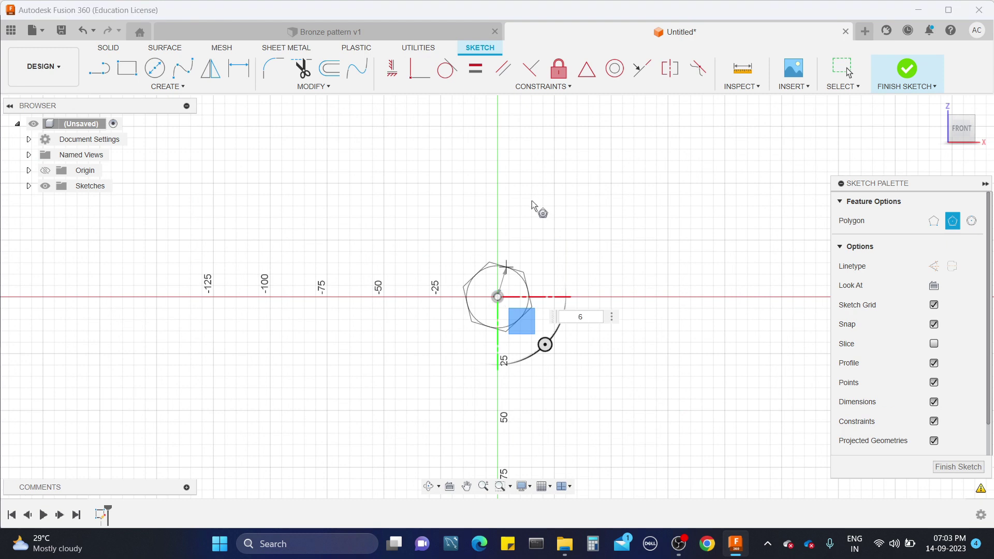
pyautogui.click(499, 174)
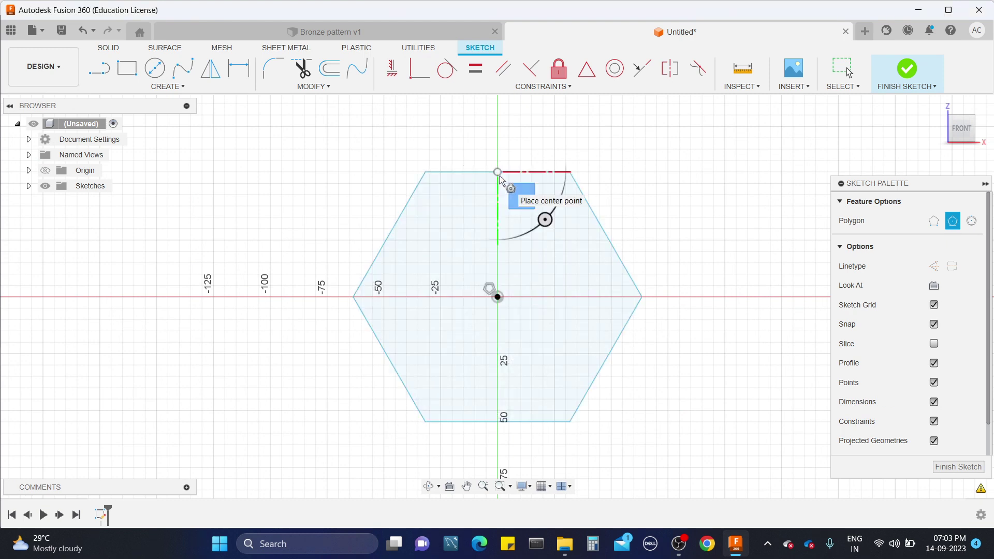
# - Dimension the hexagon's upper-left side and set its length to 50 mm
pyautogui.press('d')
pyautogui.click(404, 210)
pyautogui.click(341, 190)
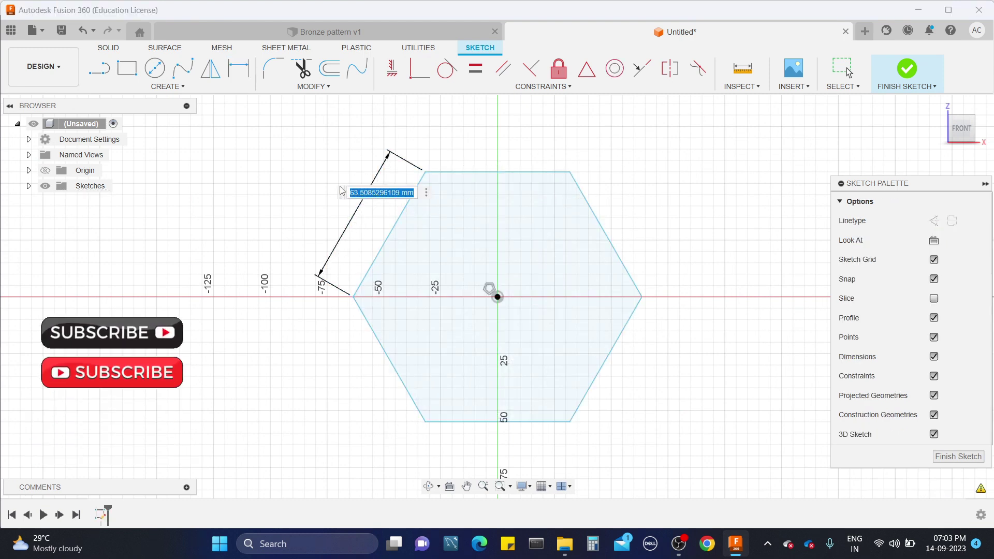
pyautogui.write('50')
pyautogui.press('Return')
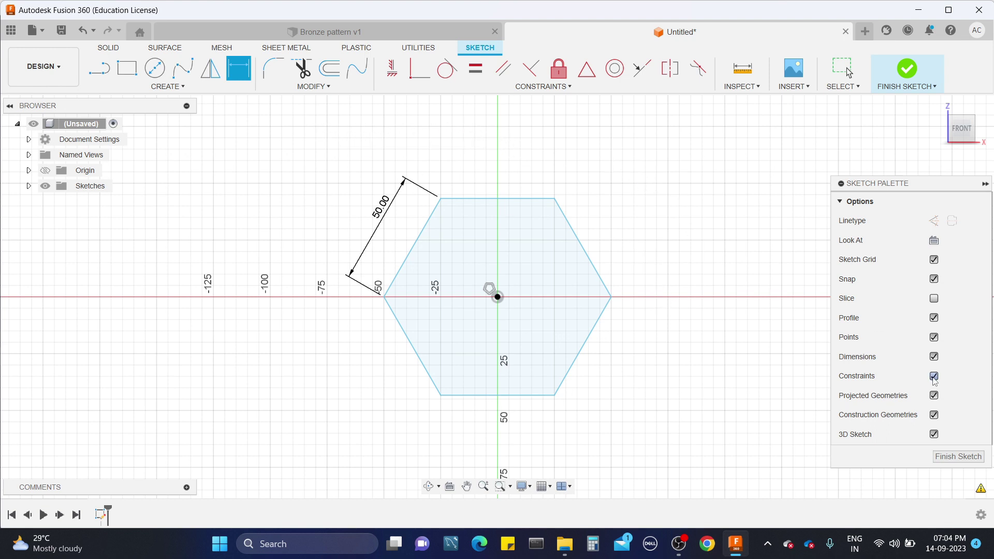
pyautogui.click(156, 73)
pyautogui.scroll(1, 564, 188)
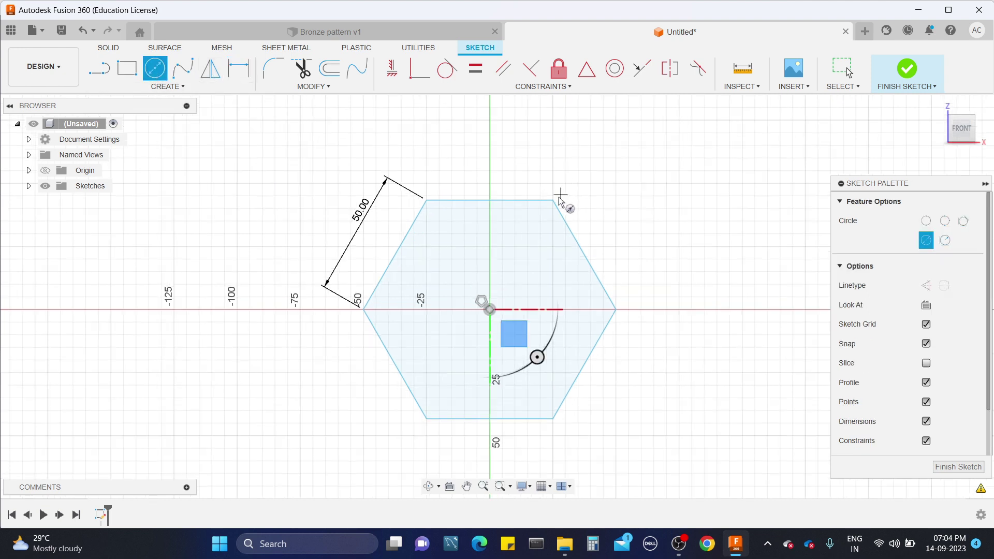
pyautogui.click(553, 218)
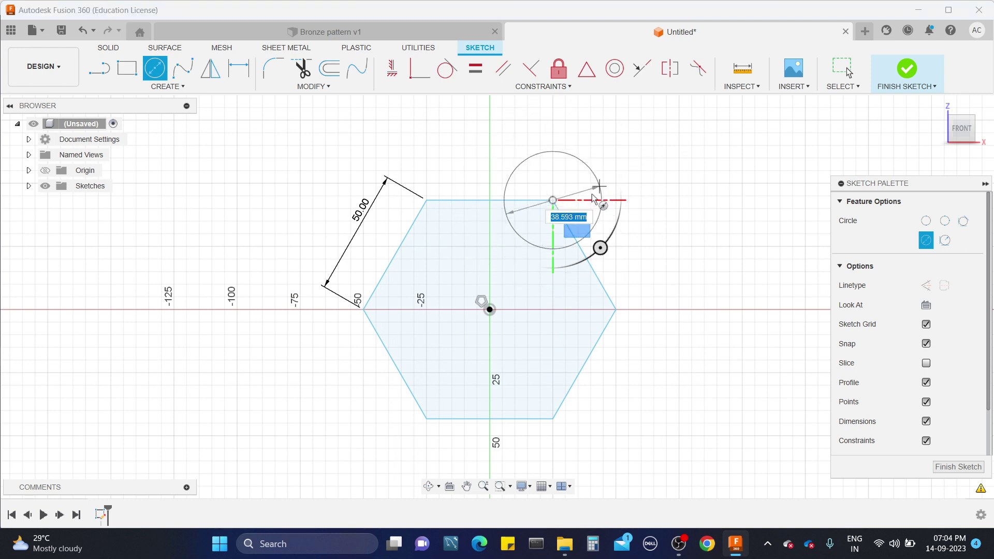
pyautogui.click(568, 202)
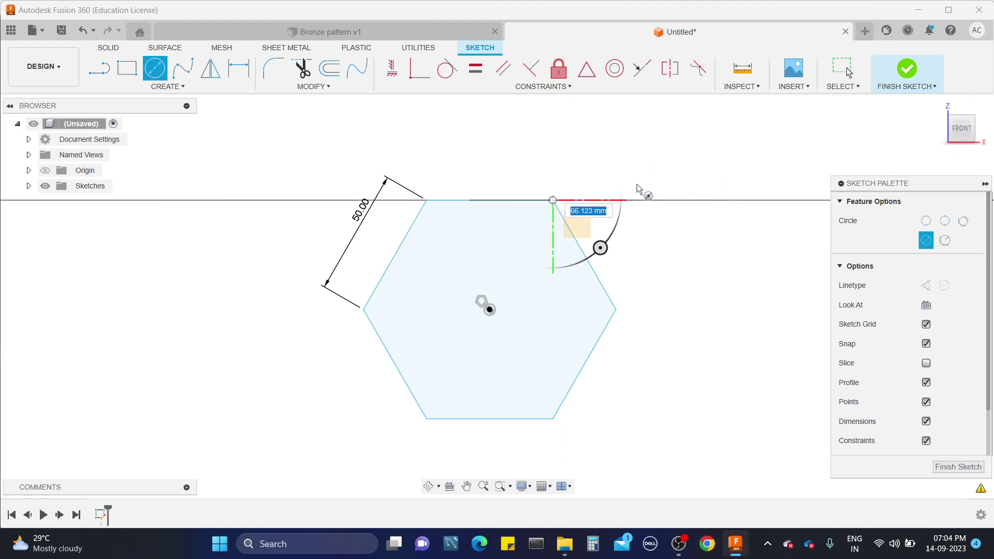
pyautogui.press('Escape')
# - Draw a centre-diameter circle on the hexagon's upper-right corner and dimension its diameter to 25 mm
pyautogui.press('c')
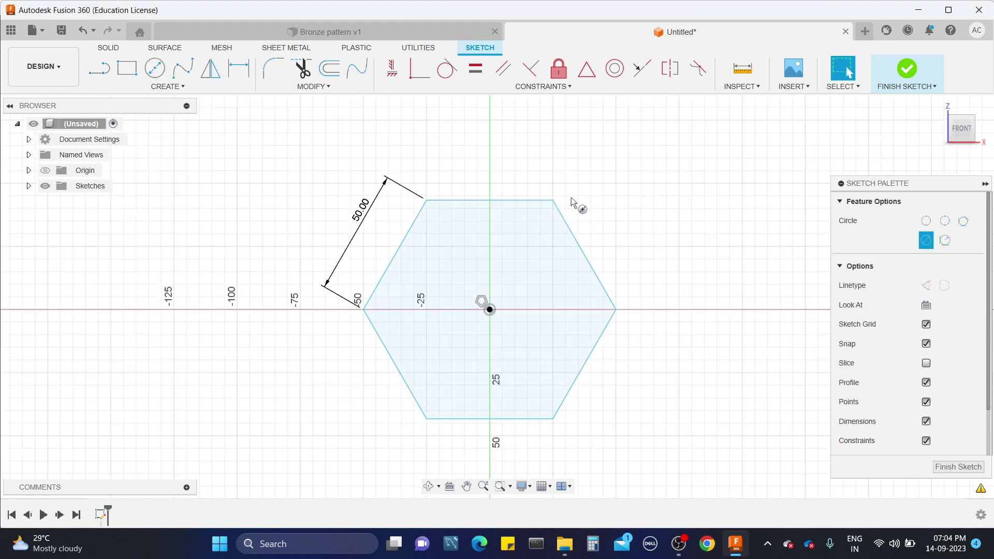
pyautogui.click(553, 200)
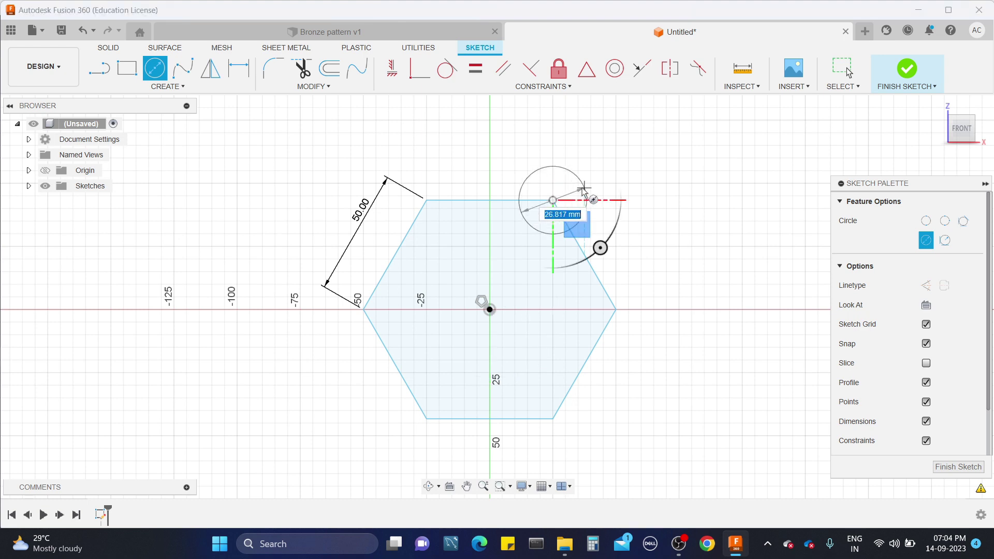
pyautogui.click(583, 189)
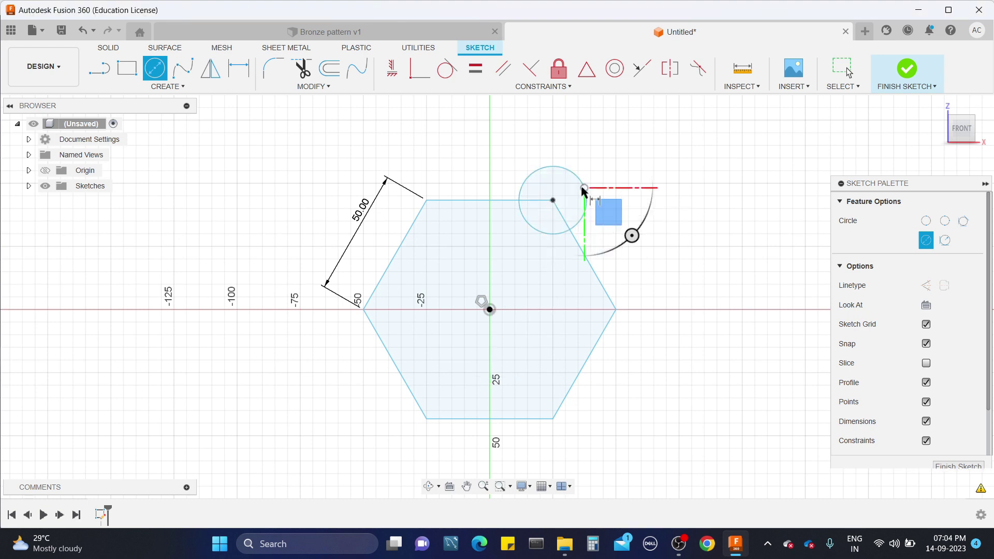
pyautogui.press('d')
pyautogui.click(584, 190)
pyautogui.click(635, 165)
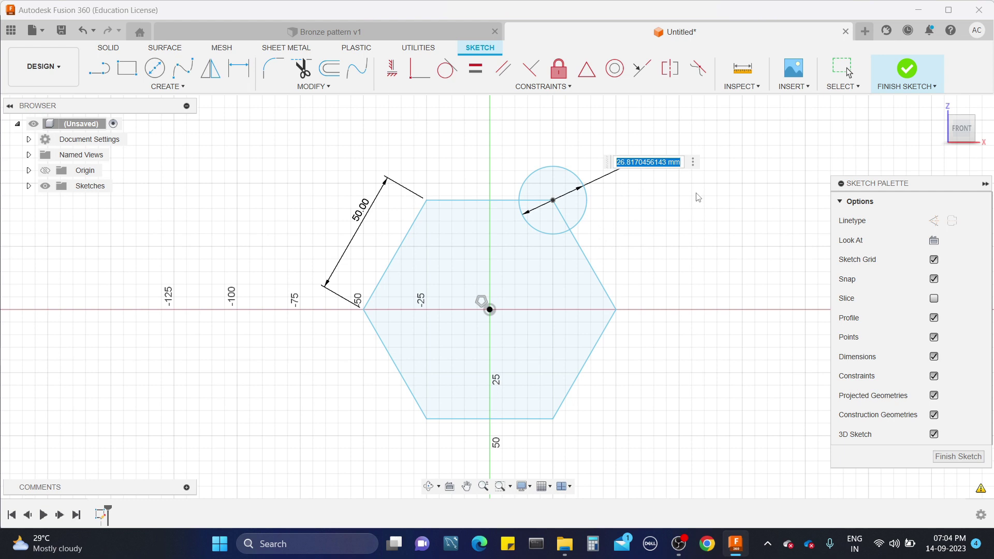
pyautogui.write('25')
pyautogui.press('Return')
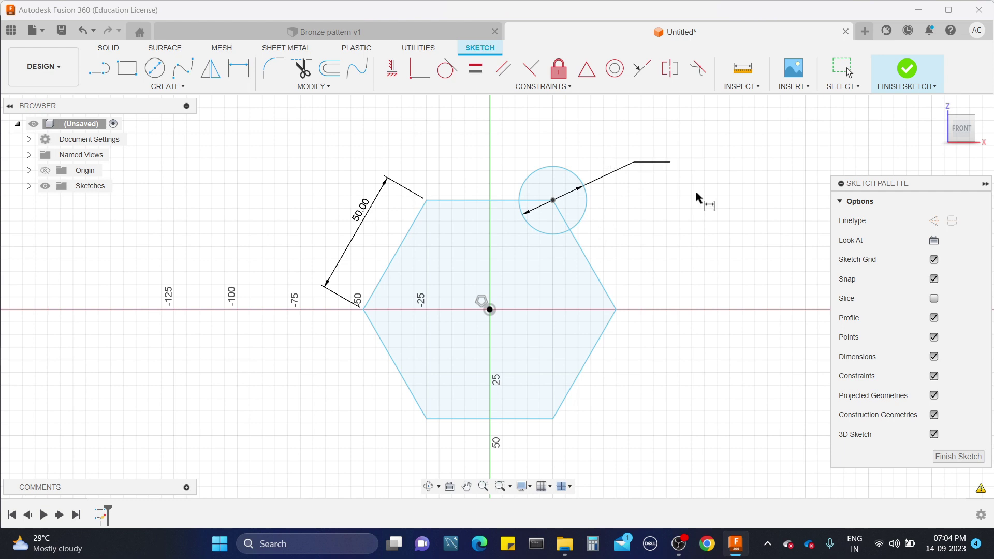
# - Set the corner circle's diameter to 10 mm
pyautogui.doubleClick(650, 159)
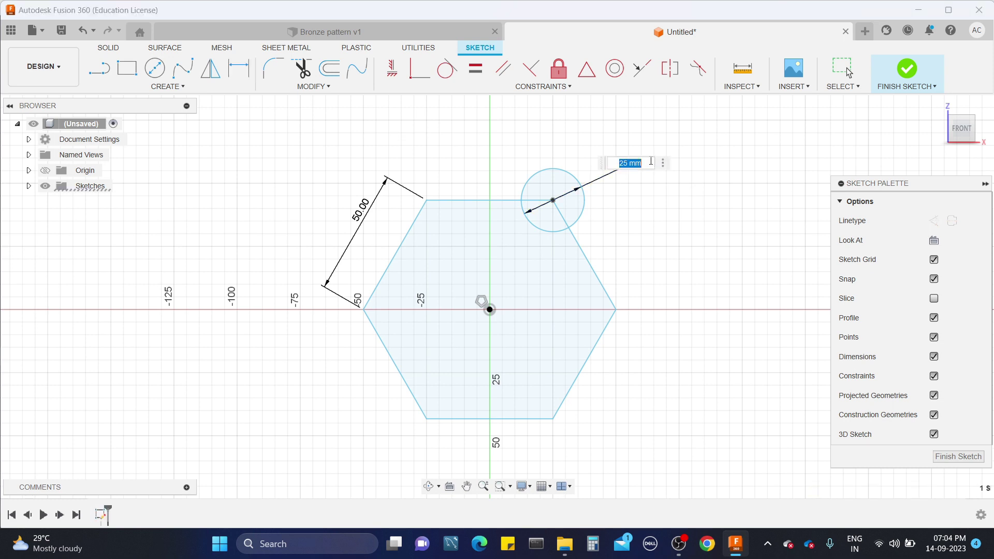
pyautogui.write('10')
pyautogui.press('Return')
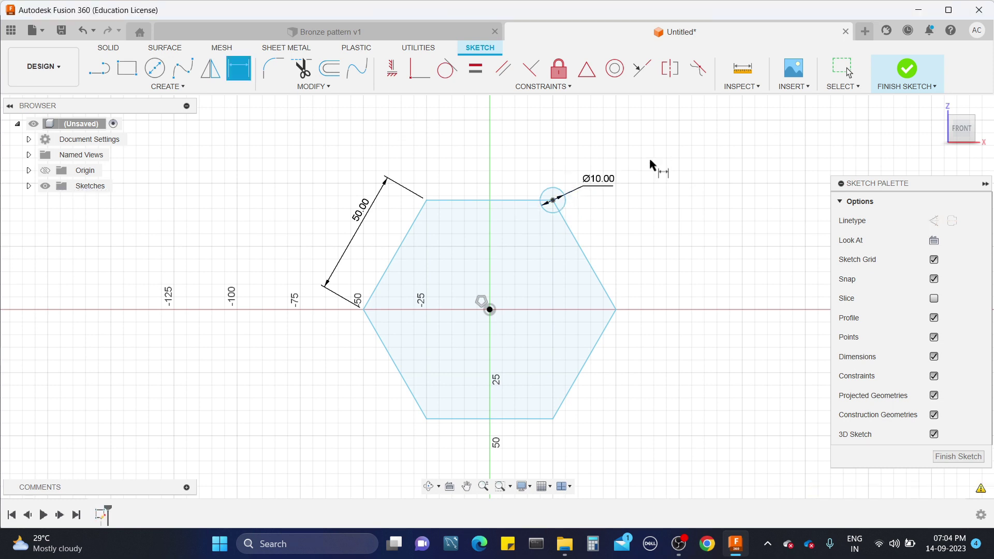
# - Set the corner circle's diameter to 12 mm
pyautogui.doubleClick(602, 180)
pyautogui.write('12')
pyautogui.press('Return')
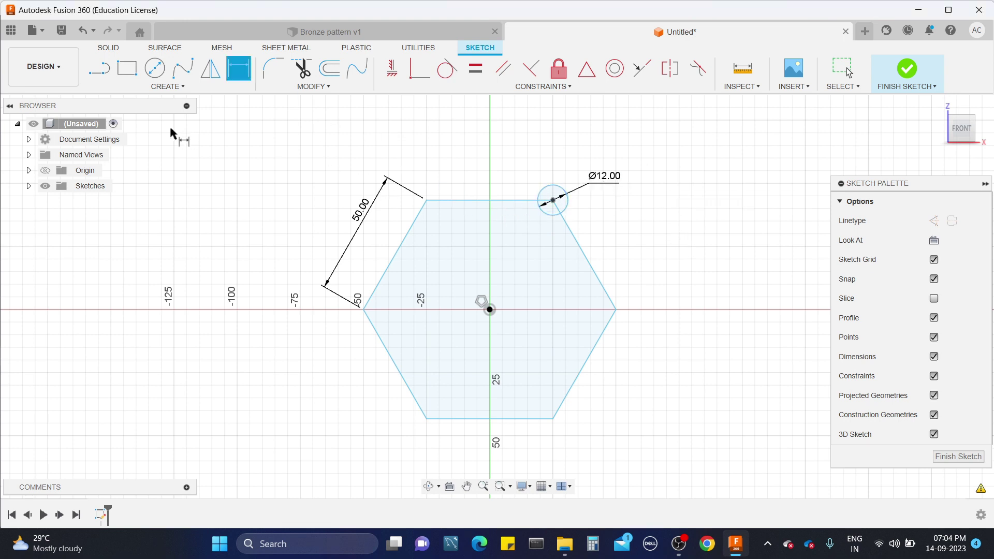
# - Create a full circular pattern of the corner circle around the origin with a quantity of 6
pyautogui.click(171, 87)
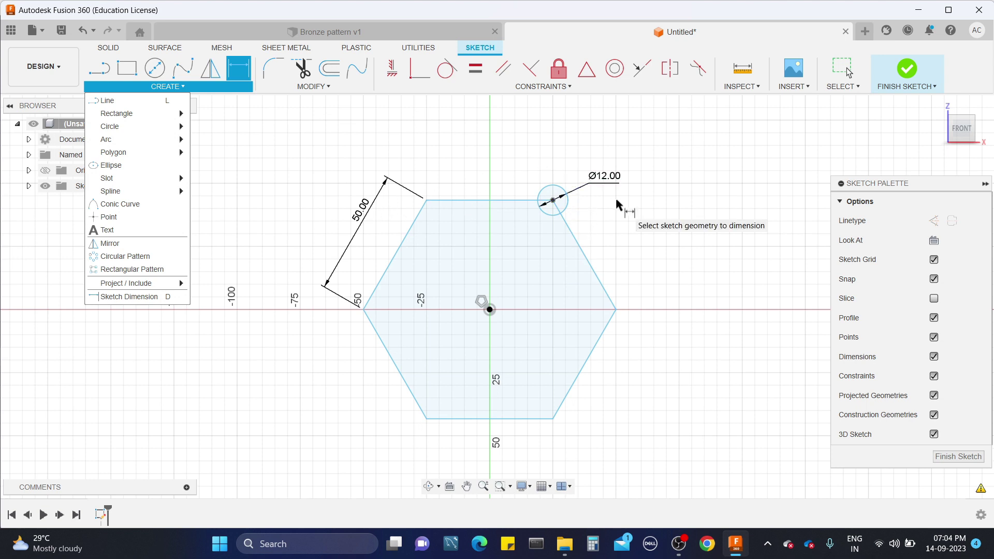
pyautogui.click(152, 260)
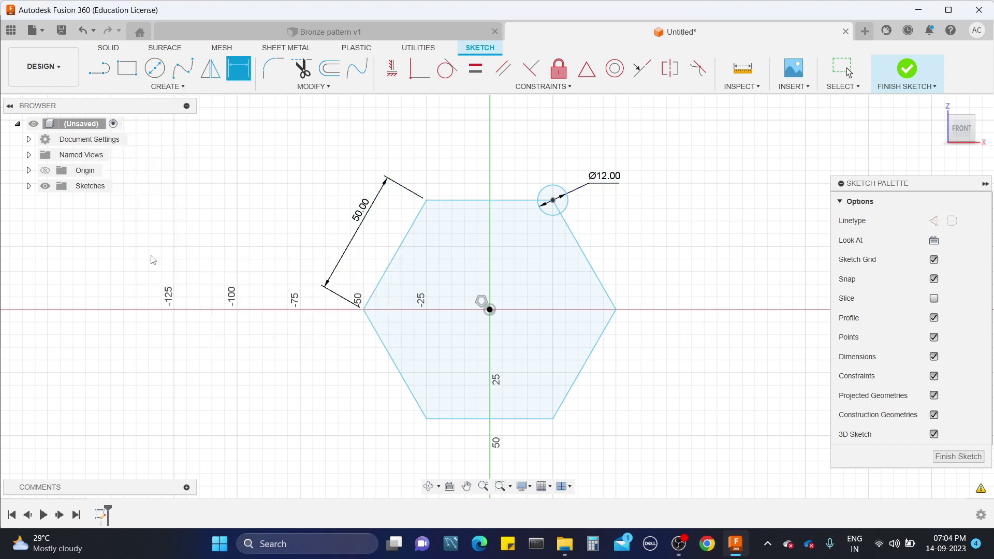
pyautogui.click(562, 192)
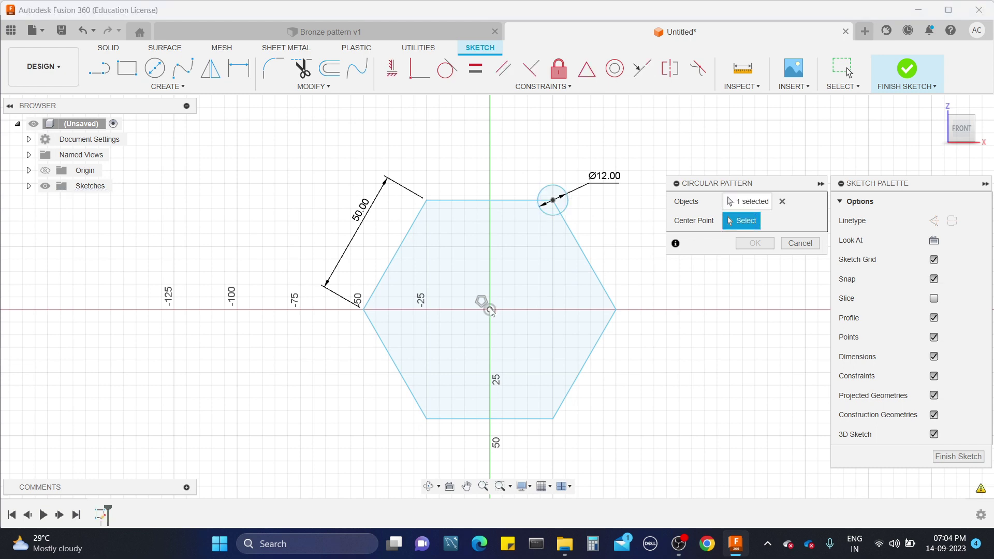
pyautogui.click(490, 310)
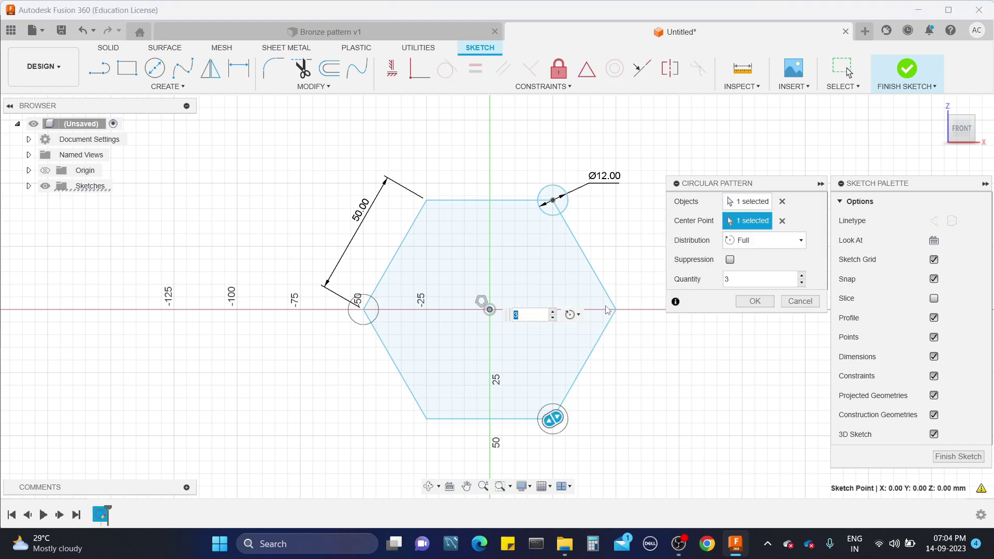
pyautogui.click(801, 276)
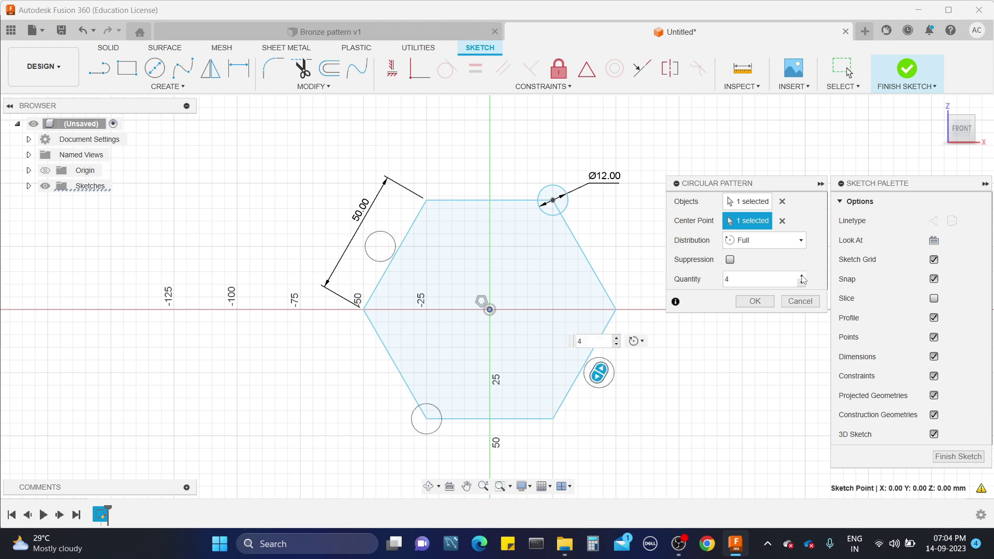
pyautogui.click(802, 277)
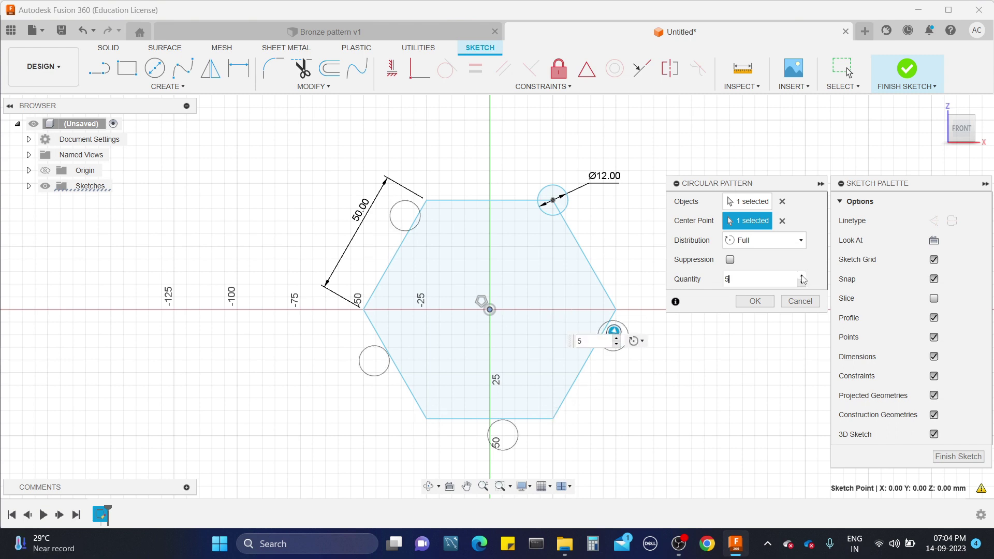
pyautogui.click(802, 277)
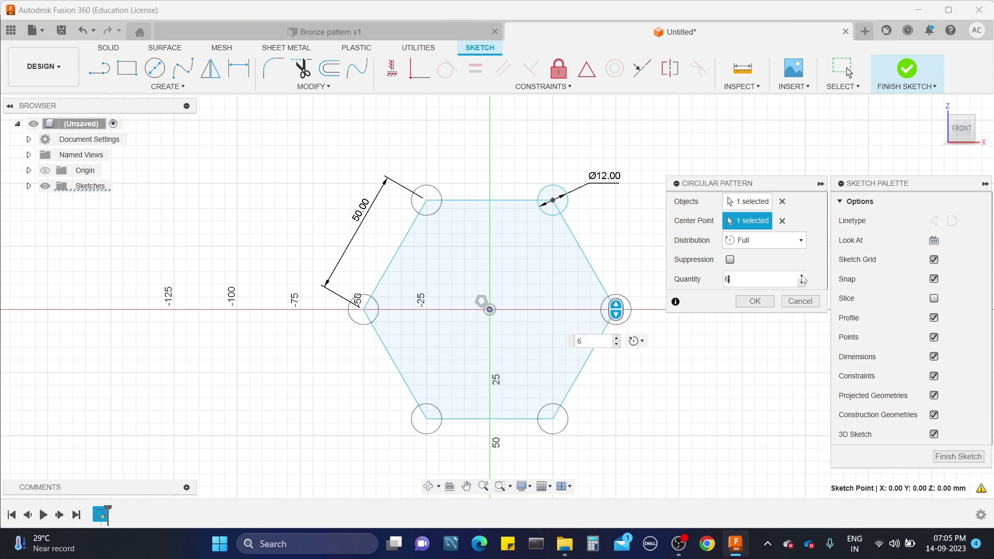
pyautogui.click(755, 301)
pyautogui.scroll(2, 669, 206)
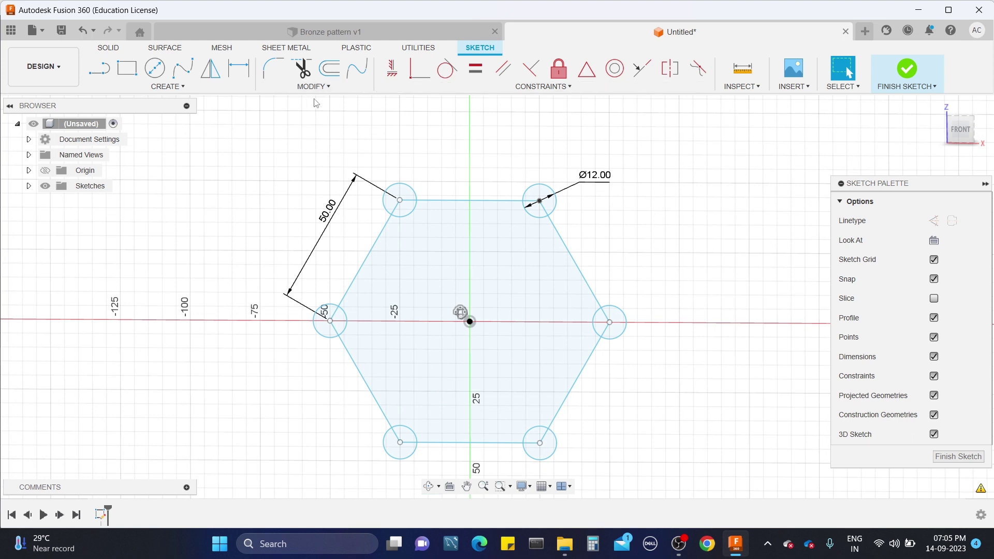
pyautogui.click(453, 202)
pyautogui.click(467, 216)
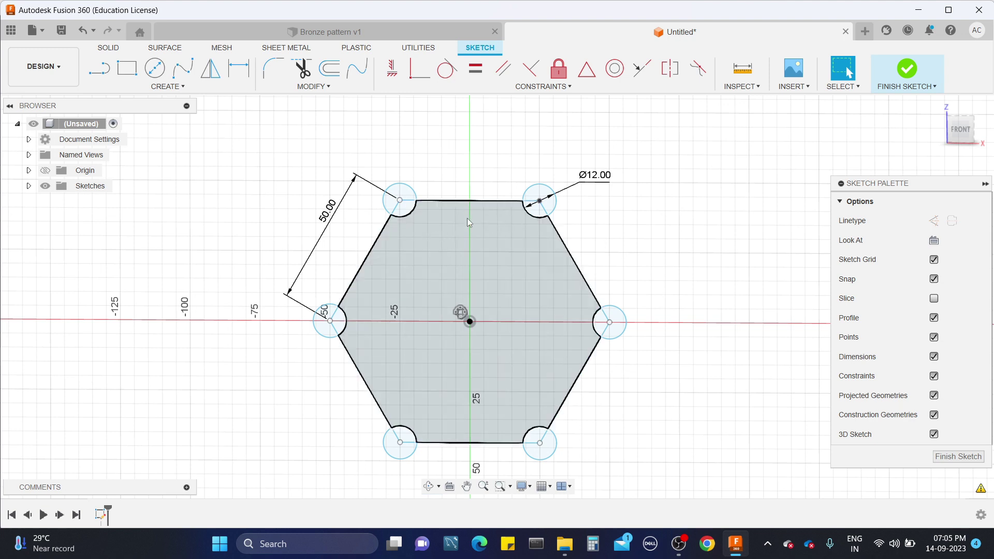
pyautogui.scroll(1, 467, 218)
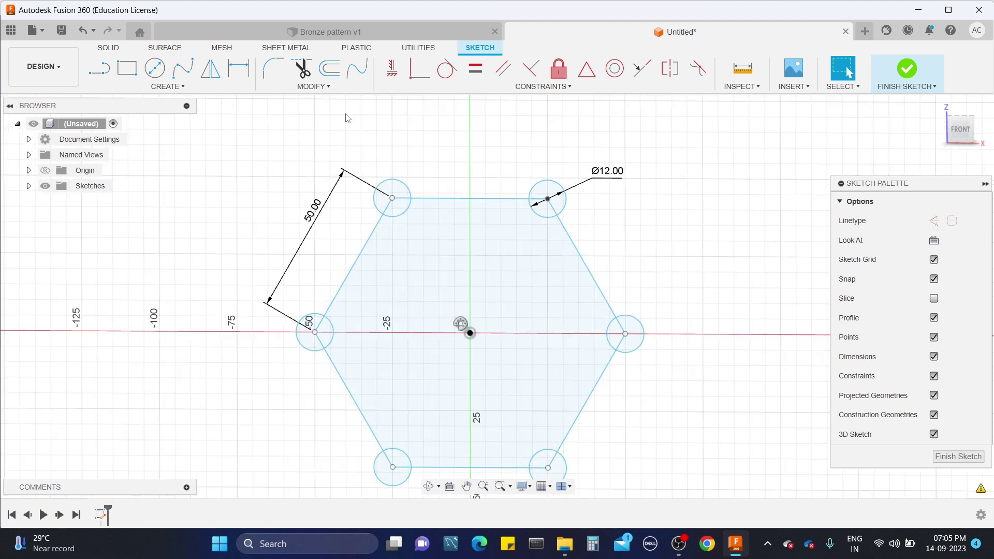
pyautogui.click(302, 92)
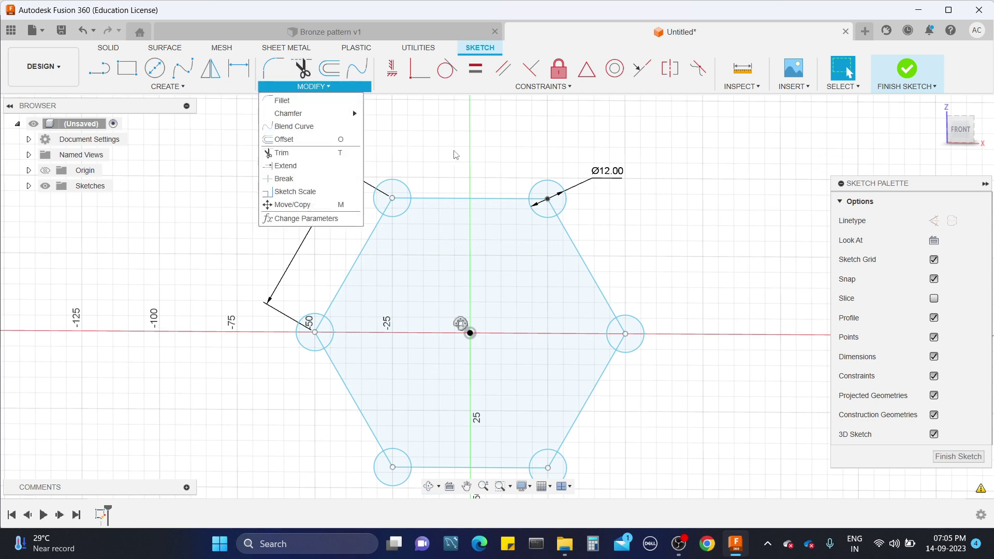
# - Convert the hexagon's top side to a construction line
pyautogui.click(456, 199)
pyautogui.rightClick(455, 204)
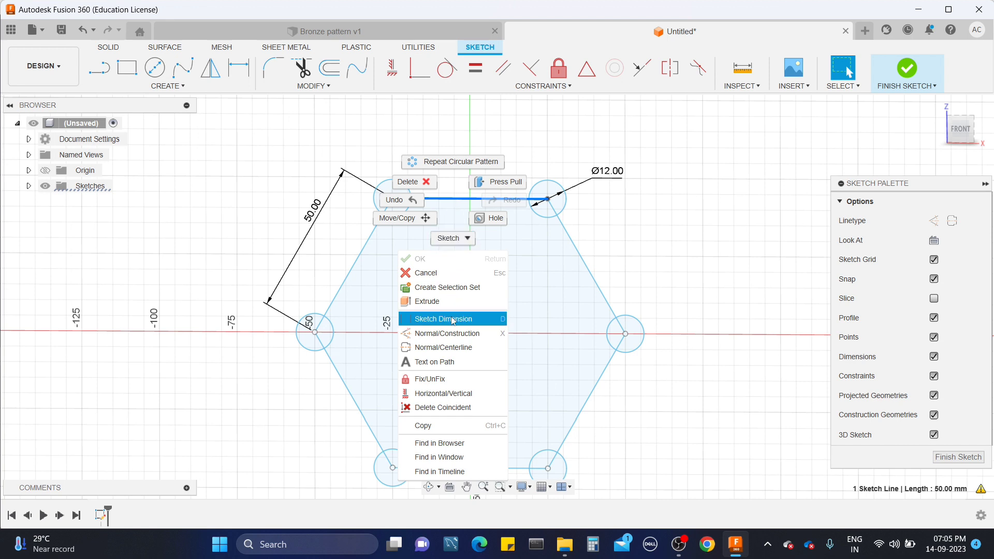
pyautogui.click(450, 333)
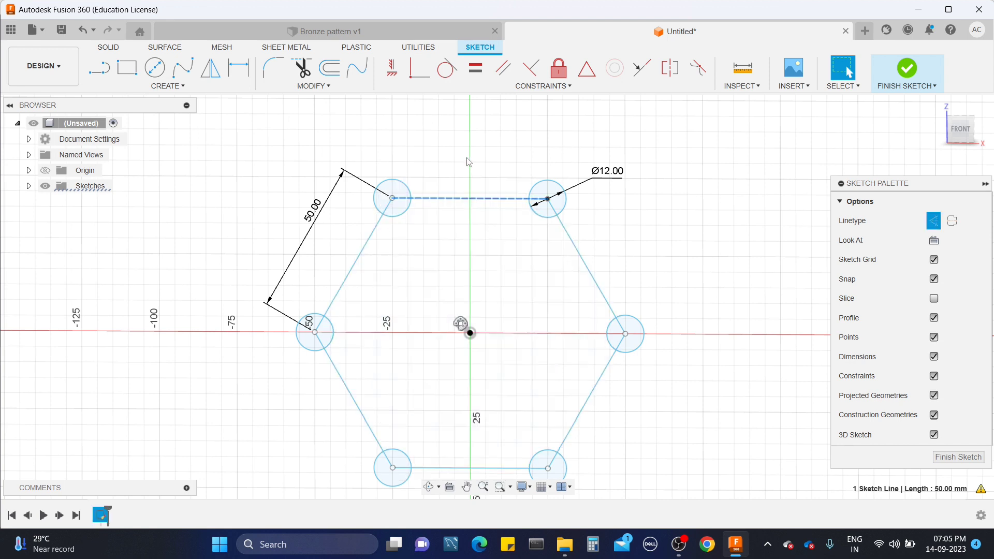
# - Convert the hexagon's remaining five sides to construction lines and finish the sketch
pyautogui.scroll(-1, 467, 159)
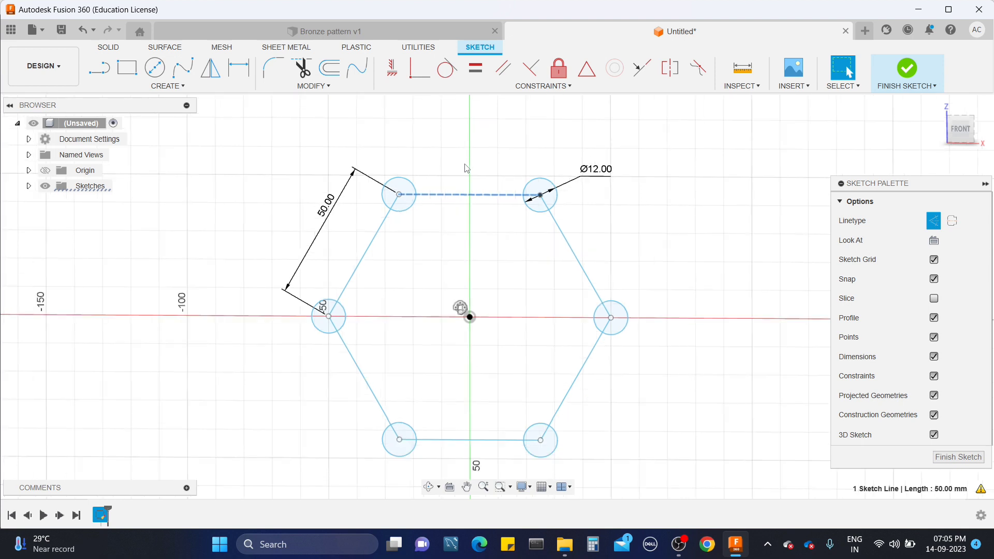
pyautogui.keyDown('ctrl'); pyautogui.click(376, 243); pyautogui.keyUp('ctrl')
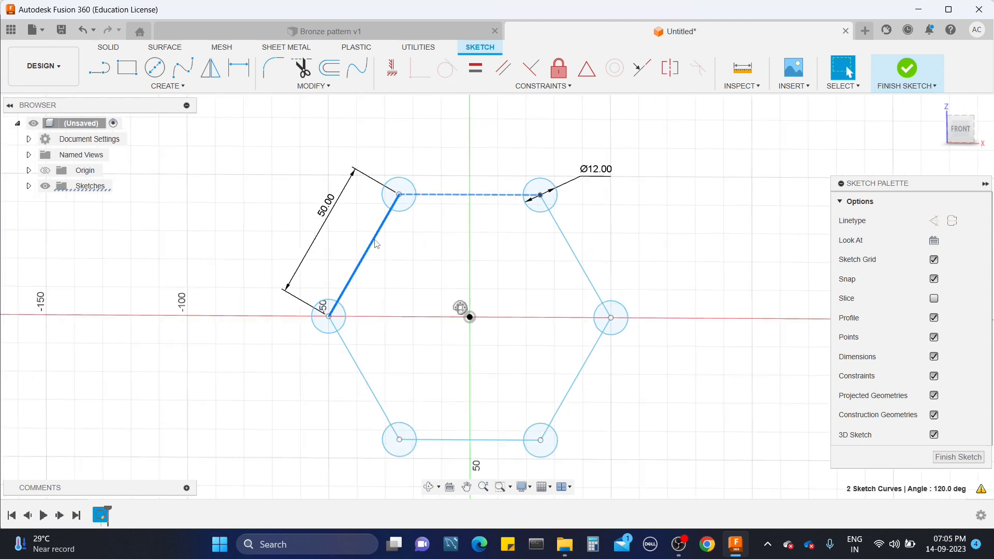
pyautogui.keyDown('ctrl'); pyautogui.click(357, 366); pyautogui.keyUp('ctrl')
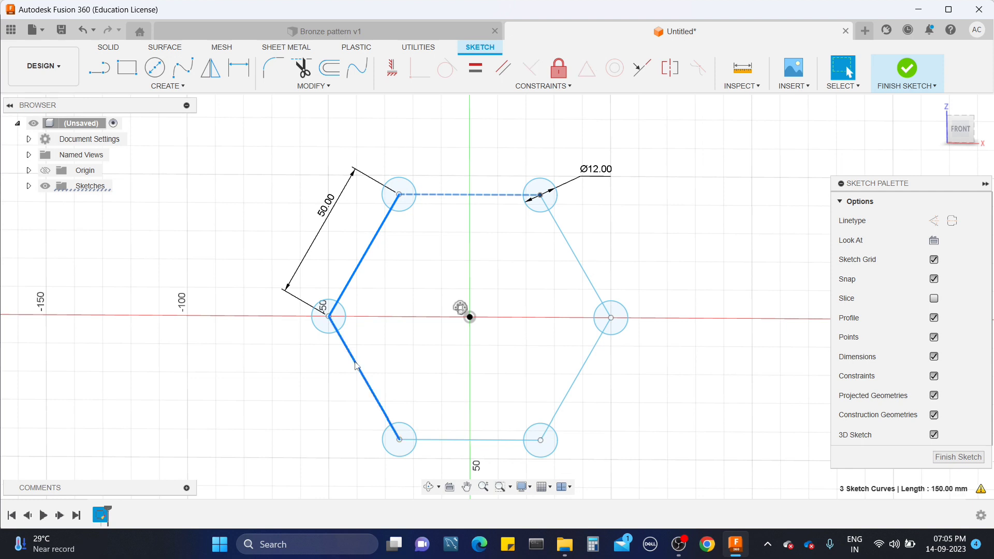
pyautogui.keyDown('ctrl'); pyautogui.click(511, 440); pyautogui.keyUp('ctrl')
pyautogui.keyDown('ctrl'); pyautogui.click(596, 343); pyautogui.keyUp('ctrl')
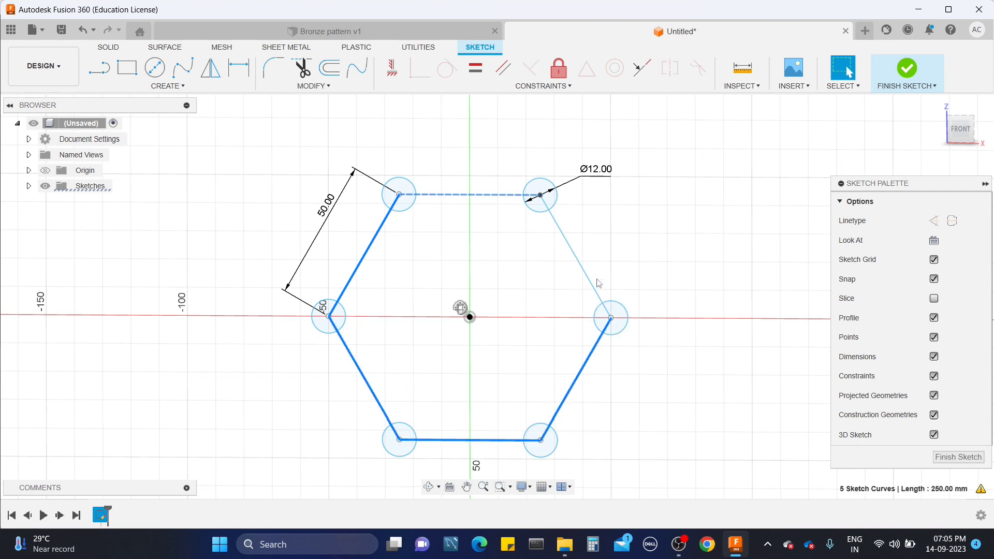
pyautogui.keyDown('ctrl'); pyautogui.click(591, 283); pyautogui.keyUp('ctrl')
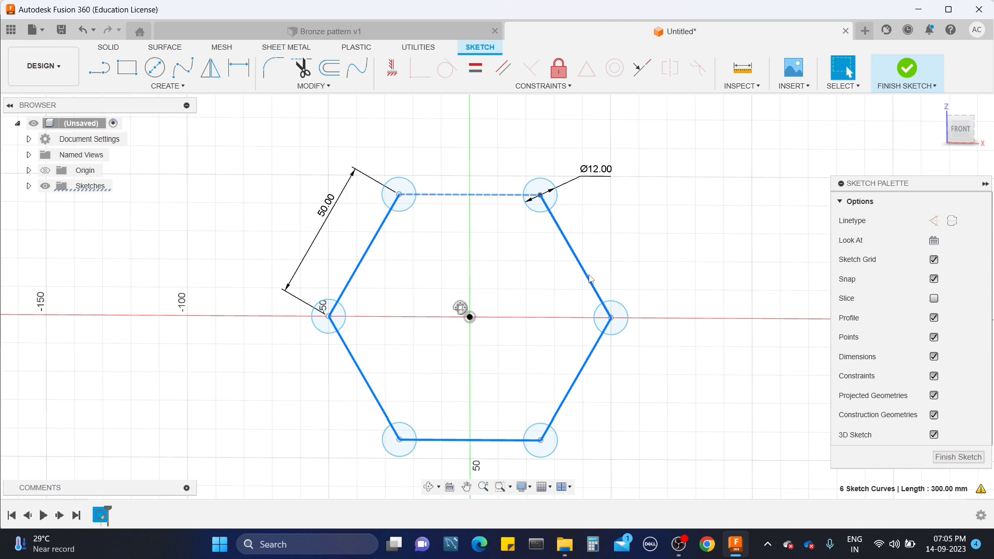
pyautogui.rightClick(590, 278)
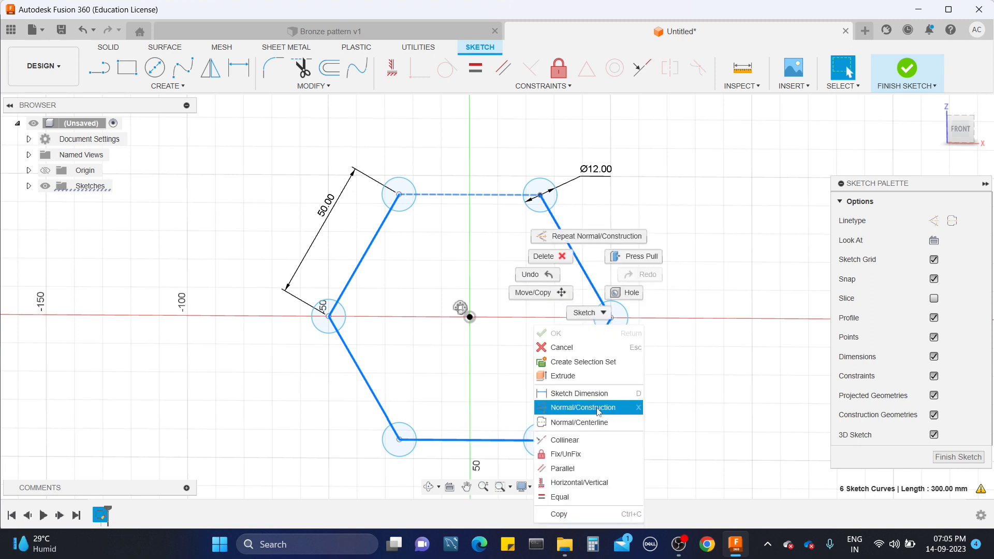
pyautogui.click(598, 409)
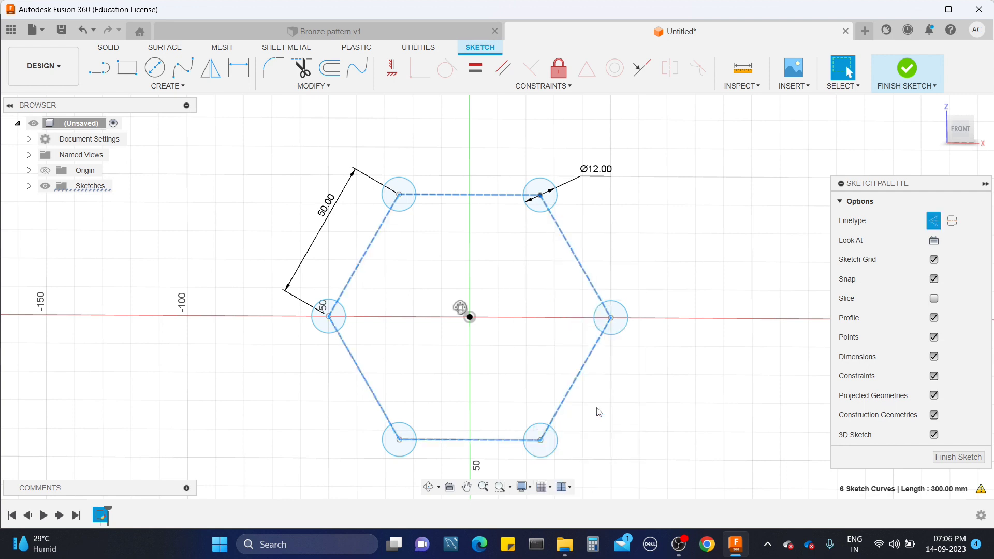
pyautogui.click(663, 273)
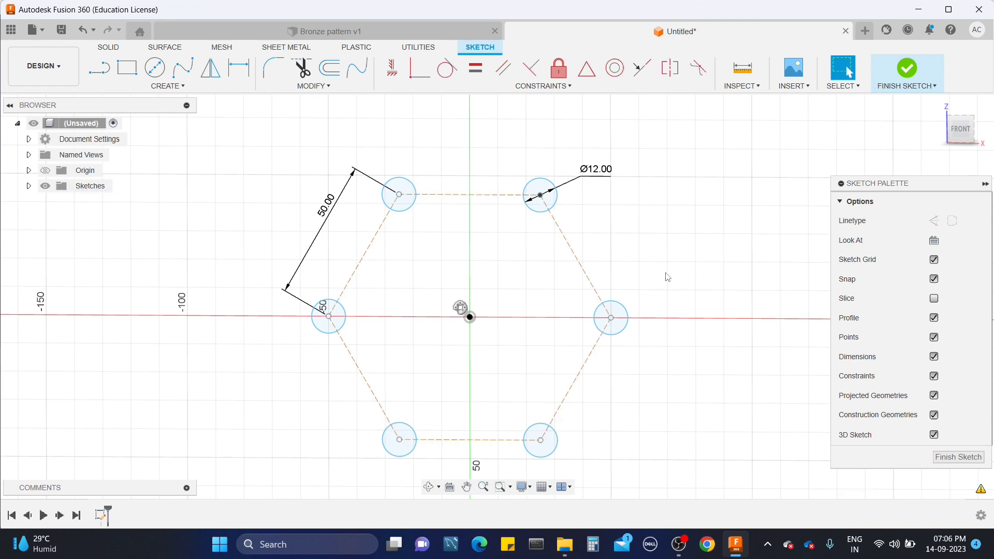
pyautogui.click(906, 67)
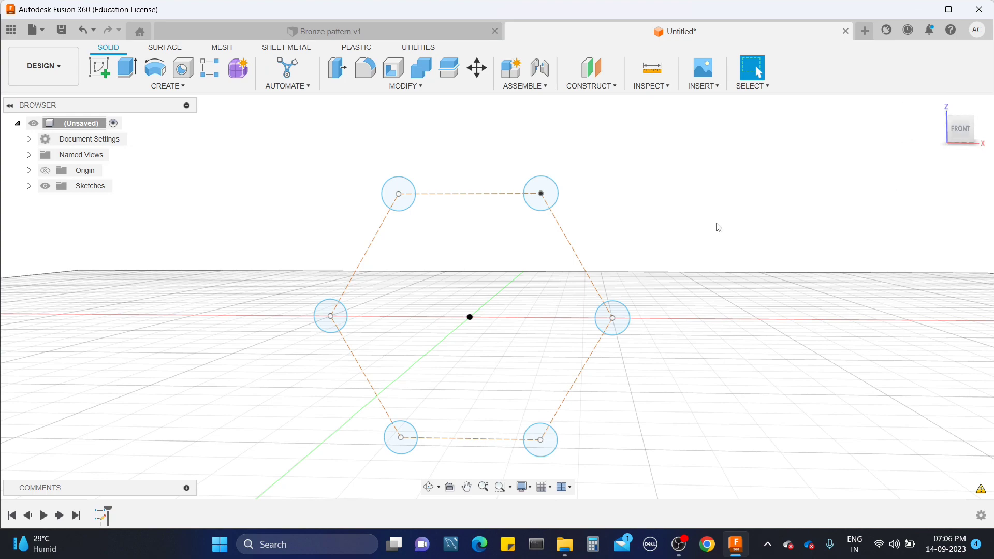
# - Start a sketch on the top plane and draw a circle about 125 mm in diameter, centred on the positive X axis and passing through the origin
pyautogui.scroll(-3, 714, 224)
pyautogui.moveTo(714, 224)
pyautogui.keyDown('shift'); pyautogui.mouseDown(button='middle')
pyautogui.moveTo(691, 223)
pyautogui.moveTo(703, 268)
pyautogui.moveTo(700, 210)
pyautogui.moveTo(702, 222)
pyautogui.mouseUp(button='middle'); pyautogui.keyUp('shift')
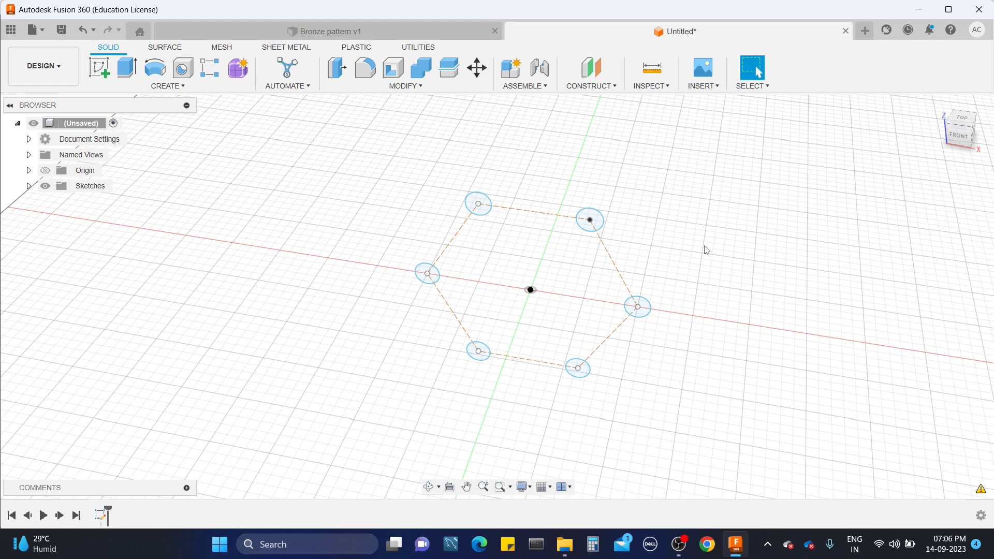
pyautogui.click(99, 68)
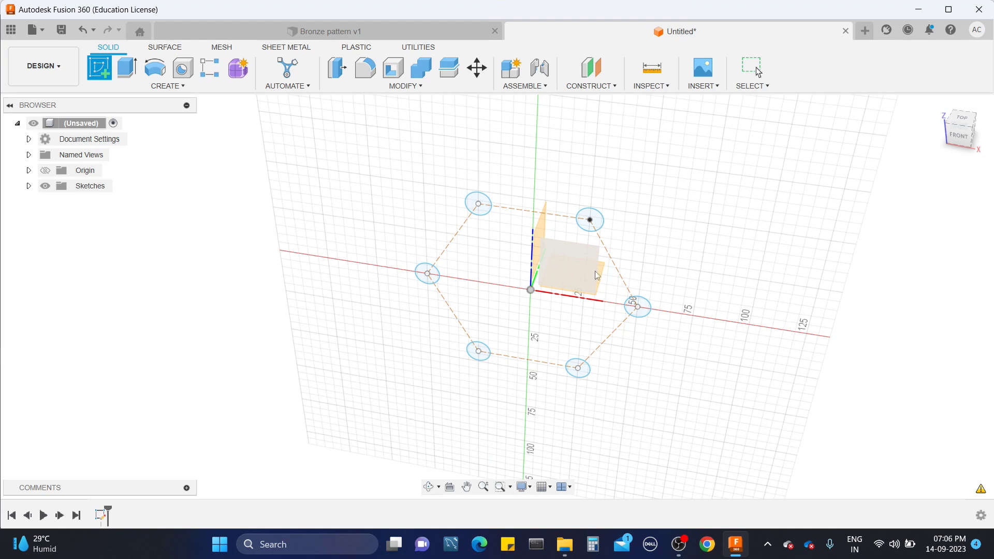
pyautogui.click(601, 274)
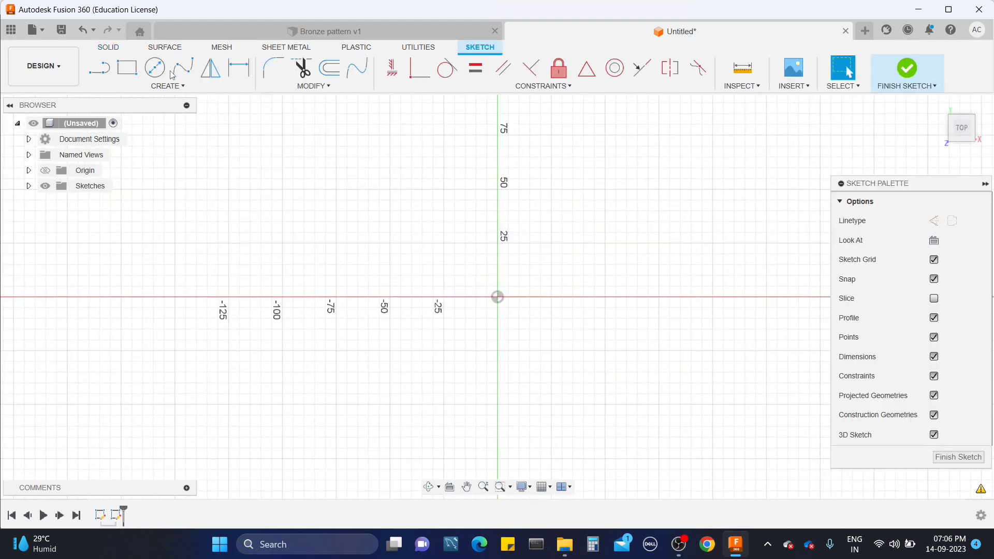
pyautogui.click(165, 70)
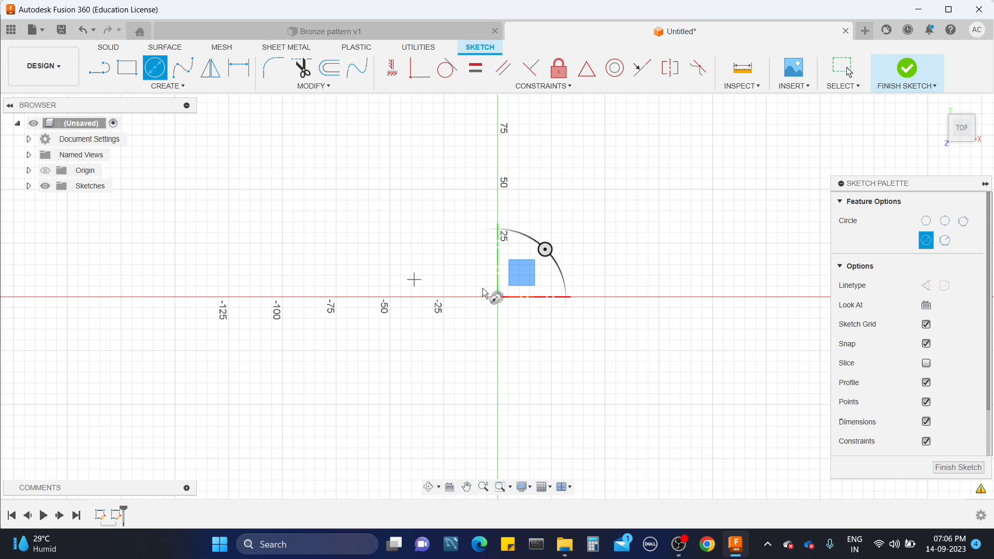
pyautogui.click(632, 296)
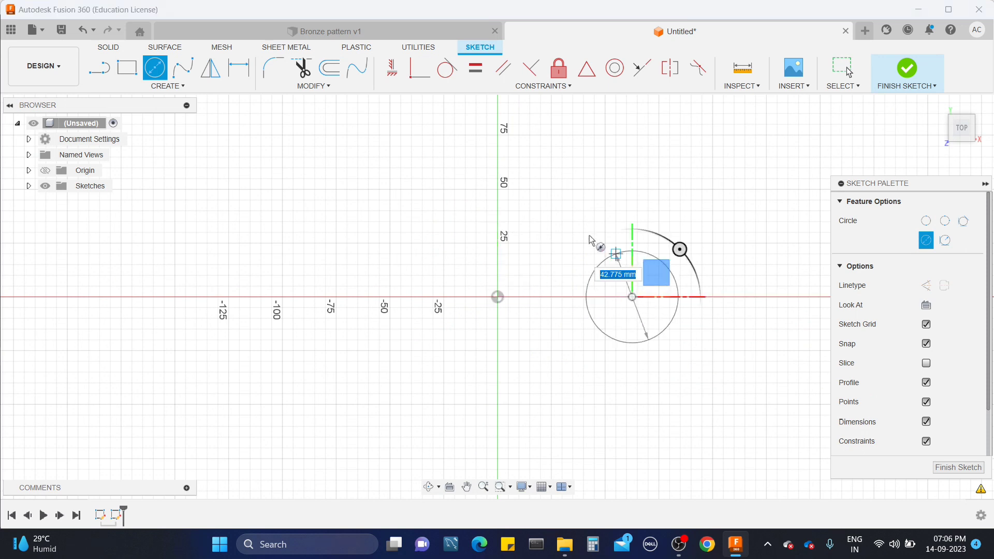
pyautogui.click(497, 297)
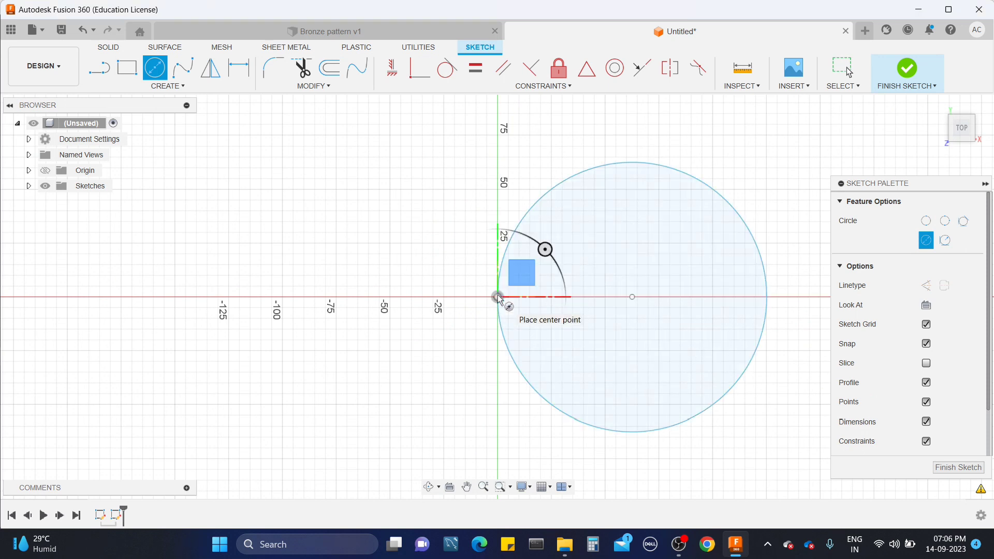
pyautogui.press('Escape')
# - Dimension the large circle's diameter to 10 mm
pyautogui.moveTo(497, 298)
pyautogui.keyDown('shift'); pyautogui.mouseDown(button='middle')
pyautogui.moveTo(531, 371)
pyautogui.moveTo(484, 324)
pyautogui.moveTo(466, 366)
pyautogui.moveTo(501, 371)
pyautogui.mouseUp(button='middle'); pyautogui.keyUp('shift')
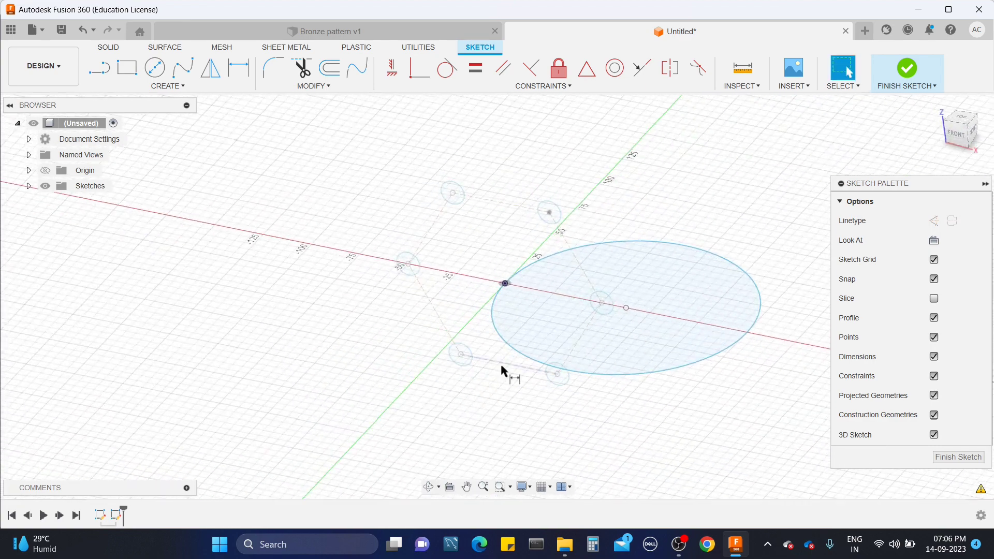
pyautogui.press('d')
pyautogui.click(617, 374)
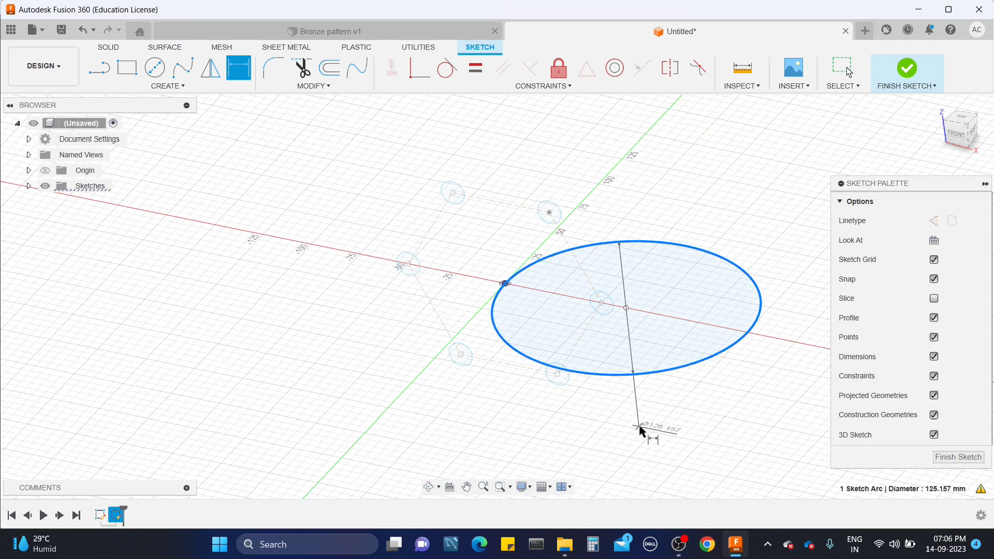
pyautogui.click(641, 424)
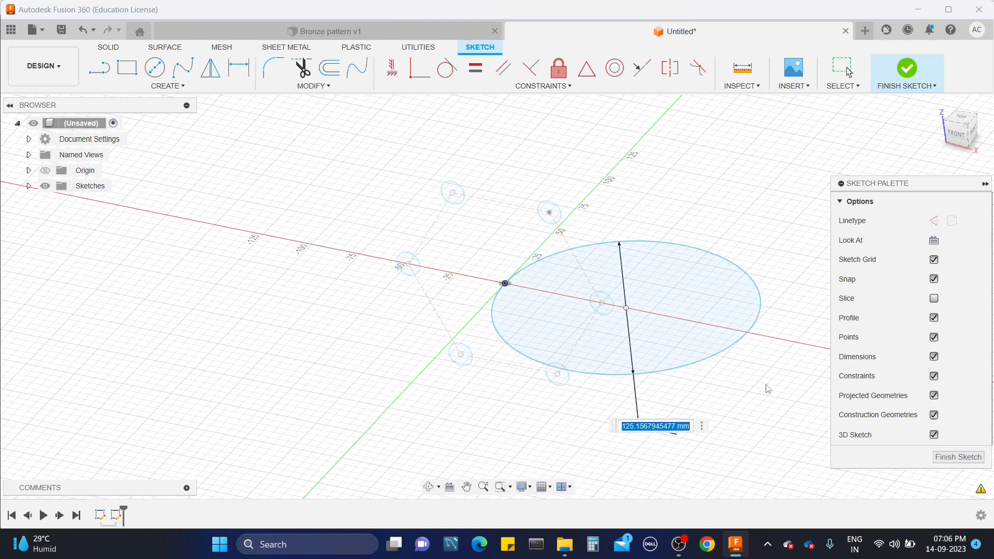
pyautogui.write('1')
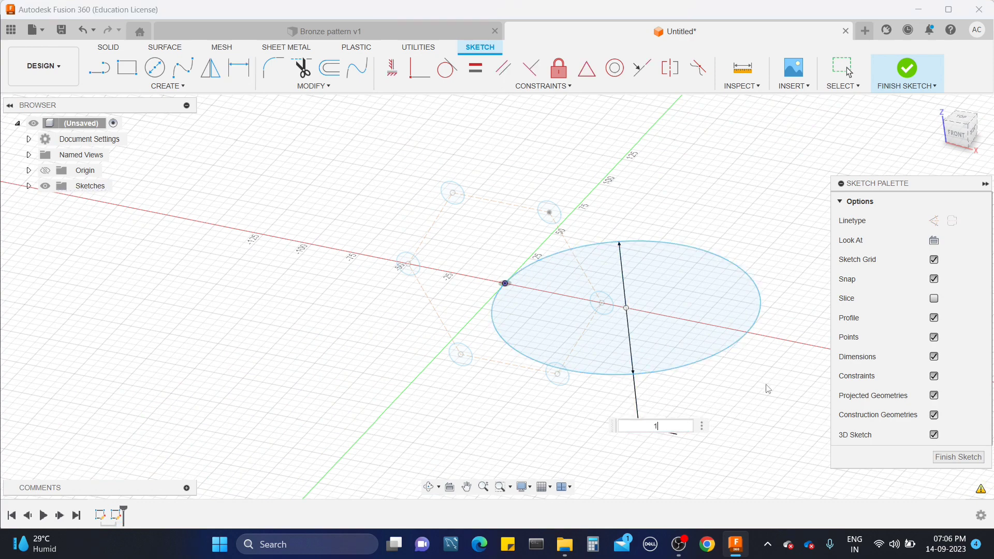
pyautogui.write('0')
pyautogui.press('Return')
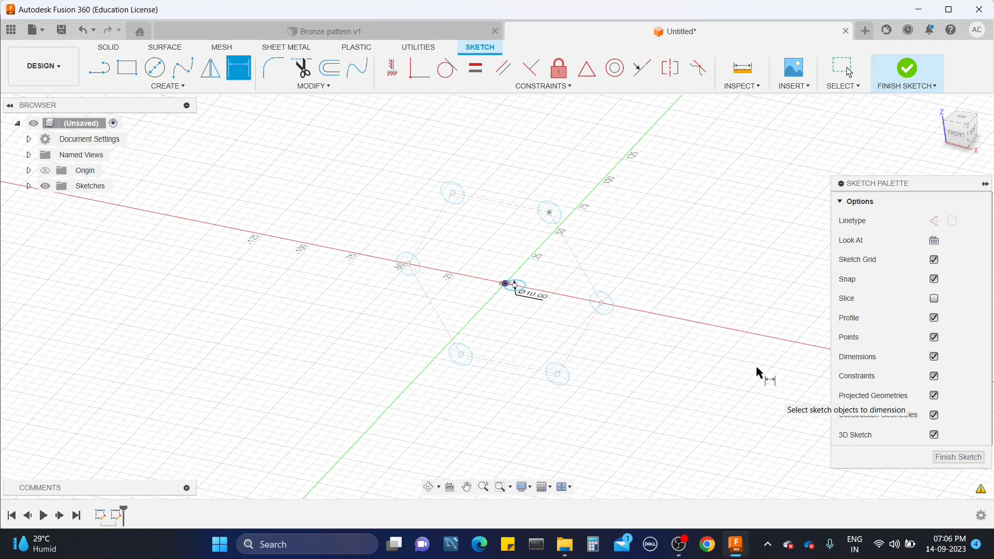
# - Set the large circle's diameter to 100 mm and finish the sketch
pyautogui.doubleClick(535, 295)
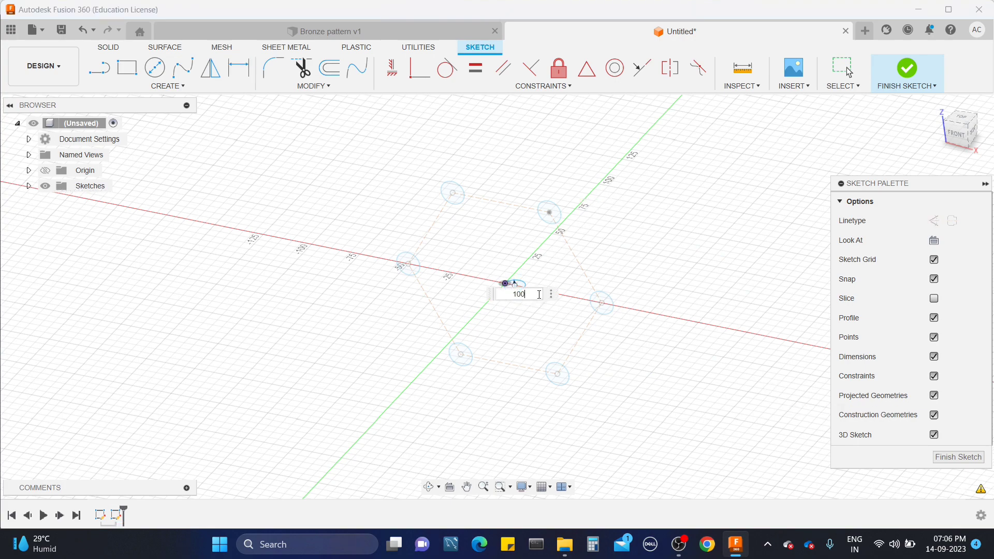
pyautogui.press('Return')
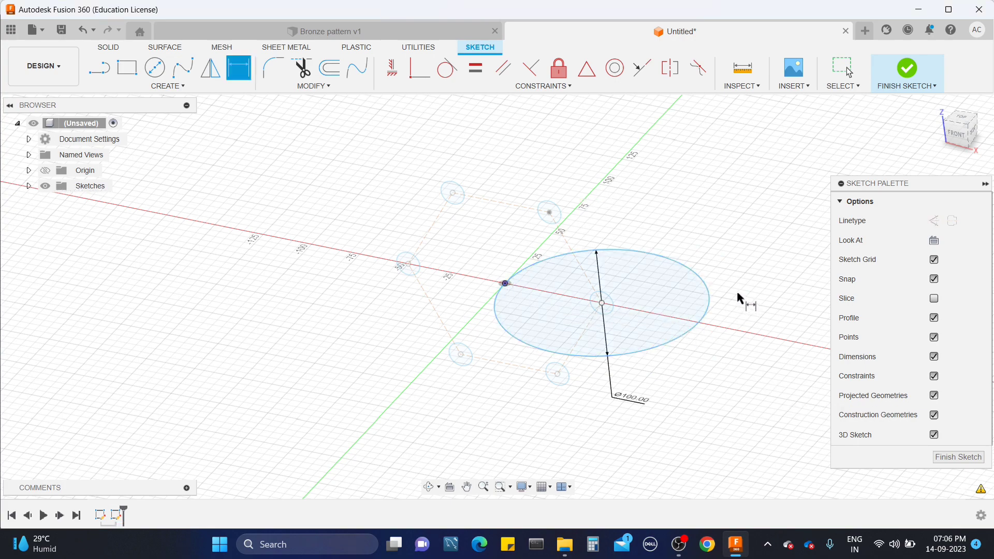
pyautogui.click(981, 457)
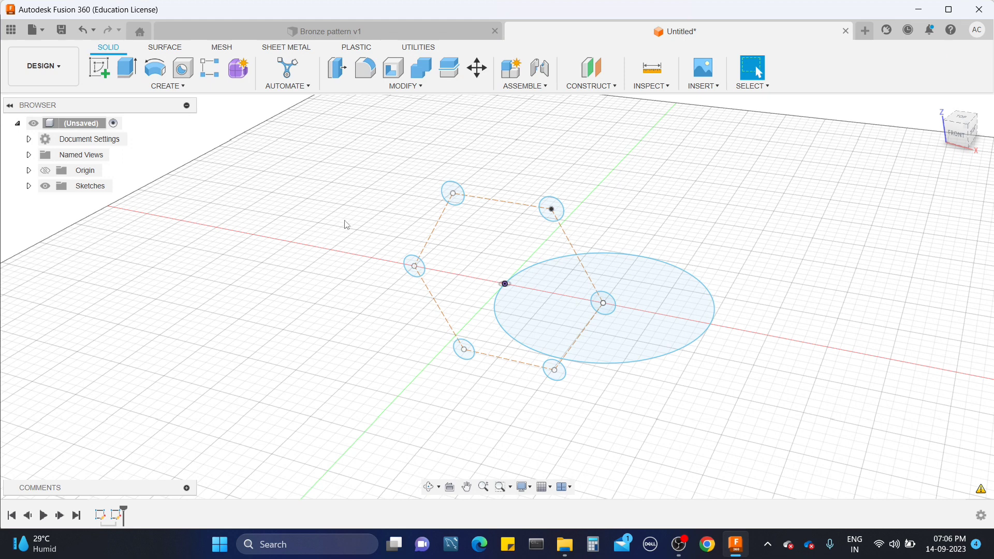
# - Start a single-path Sweep and select all six 12 mm corner circles as its profiles
pyautogui.click(145, 89)
pyautogui.press('Escape')
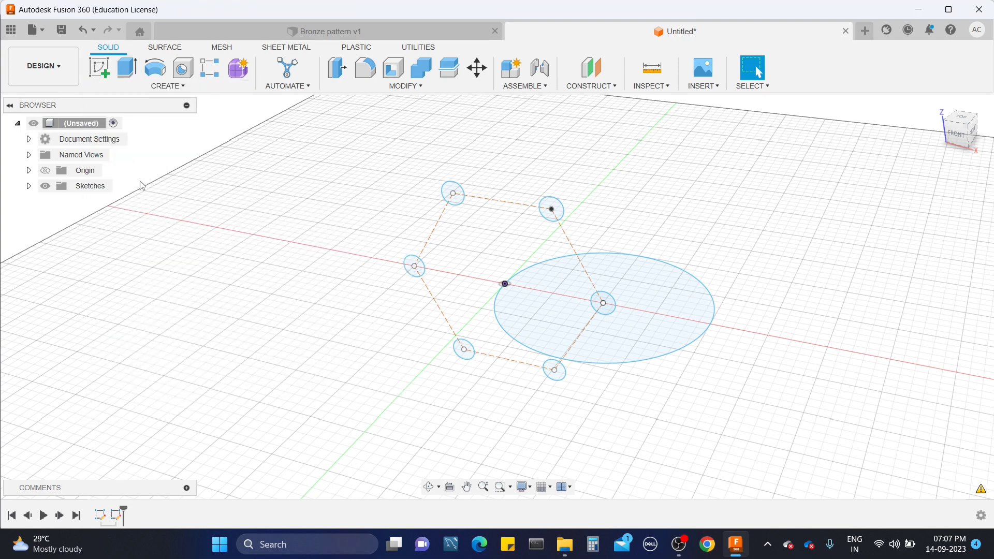
pyautogui.scroll(2, 773, 214)
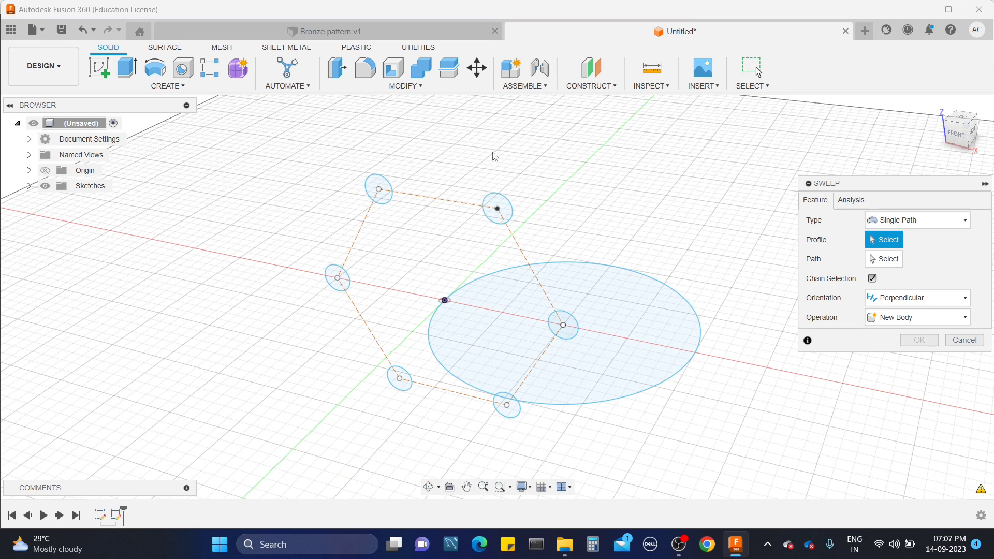
pyautogui.click(379, 186)
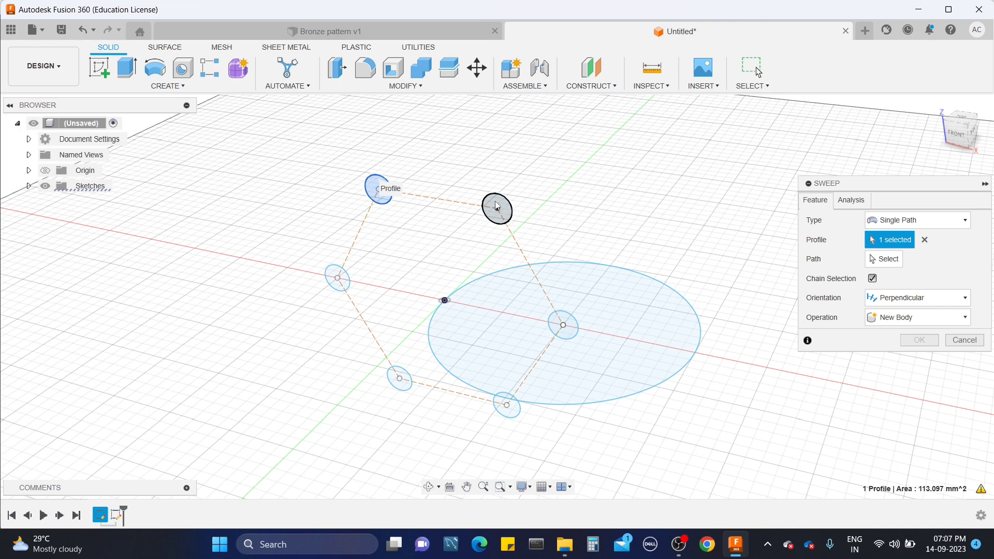
pyautogui.click(497, 206)
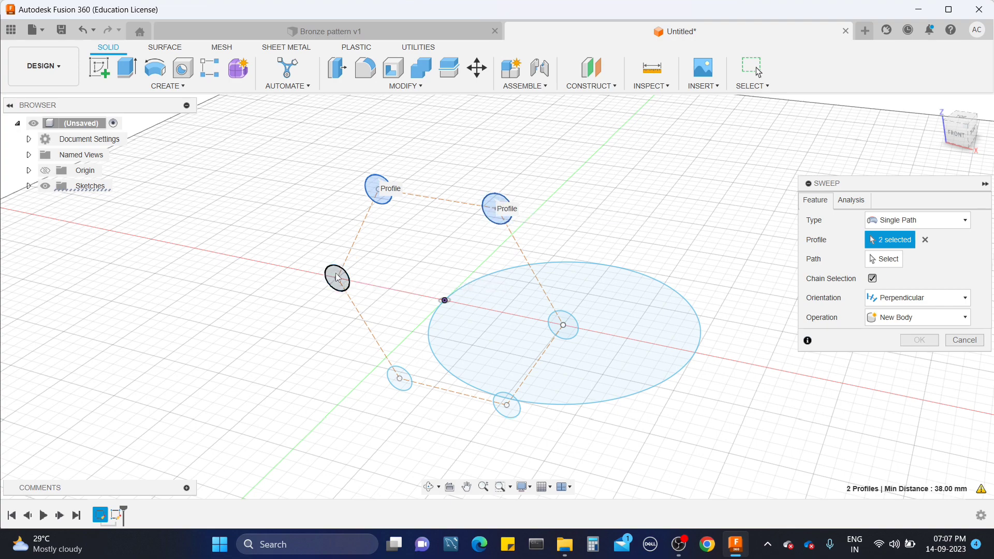
pyautogui.click(335, 276)
pyautogui.scroll(2, 577, 324)
pyautogui.click(575, 326)
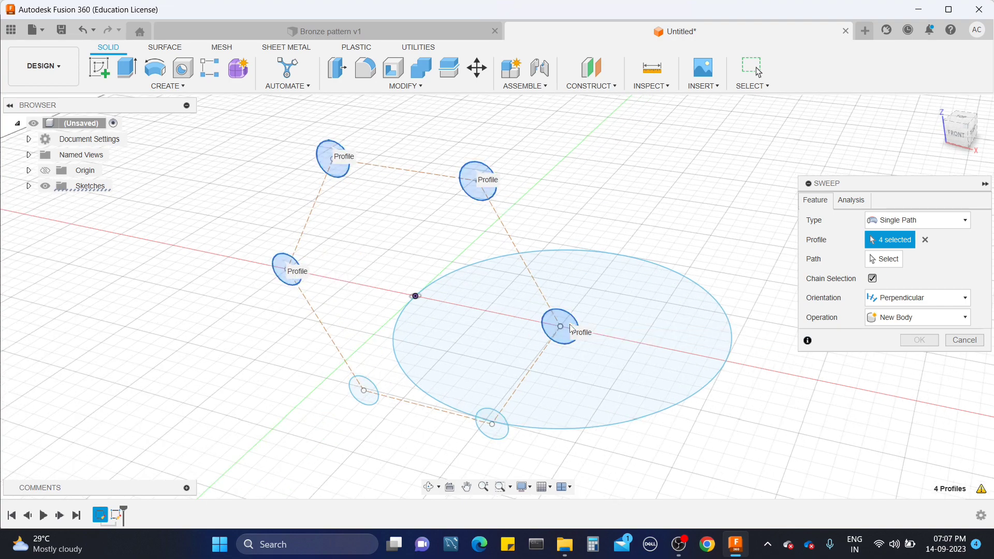
pyautogui.click(500, 432)
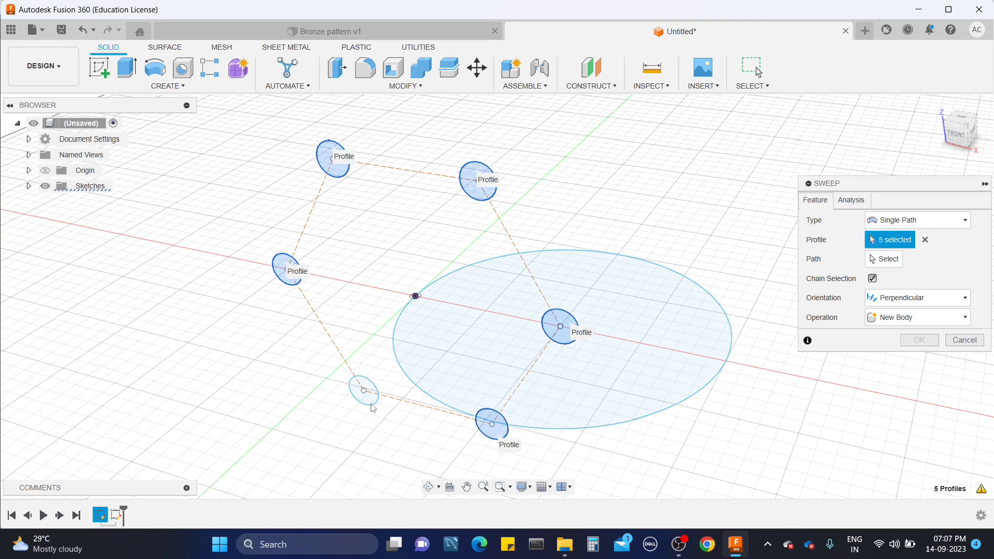
pyautogui.click(366, 399)
pyautogui.scroll(-2, 421, 327)
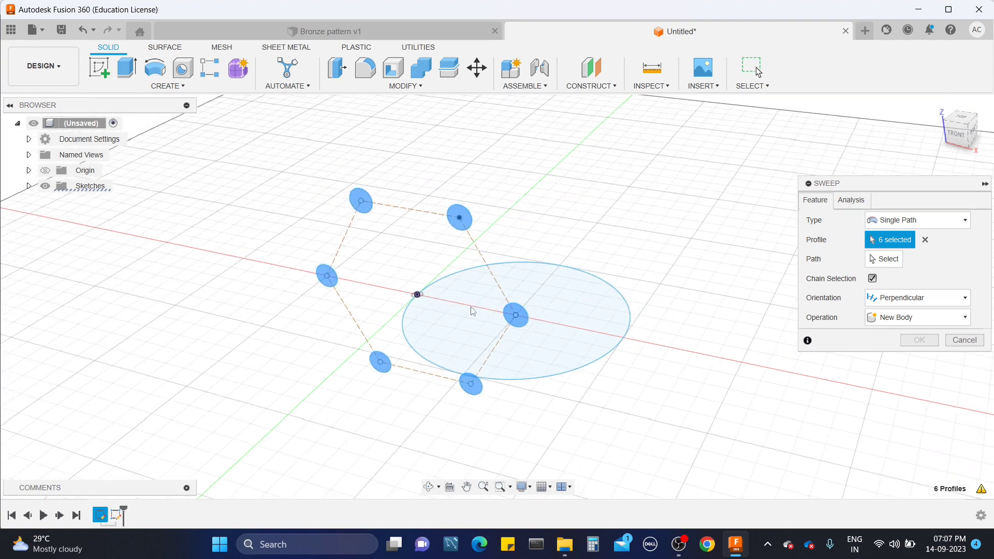
# - Use the 100 mm circle as the path and sweep the six profiles into new bodies over its full length
pyautogui.click(884, 260)
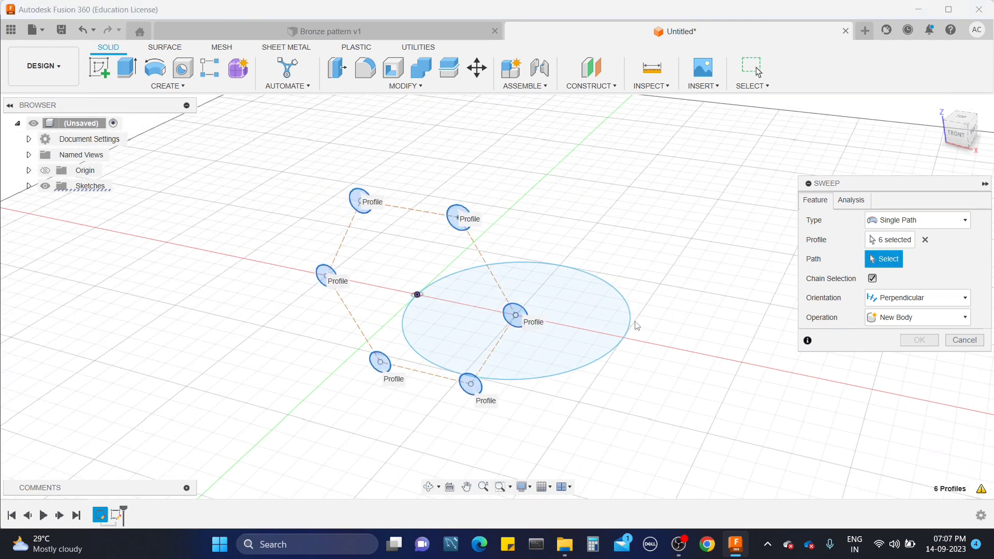
pyautogui.click(631, 325)
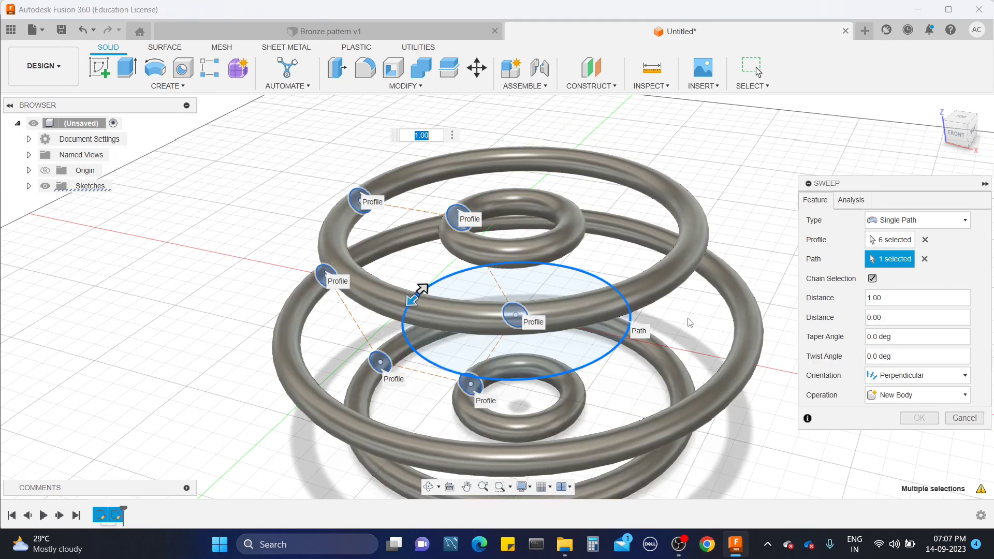
pyautogui.scroll(-2, 699, 331)
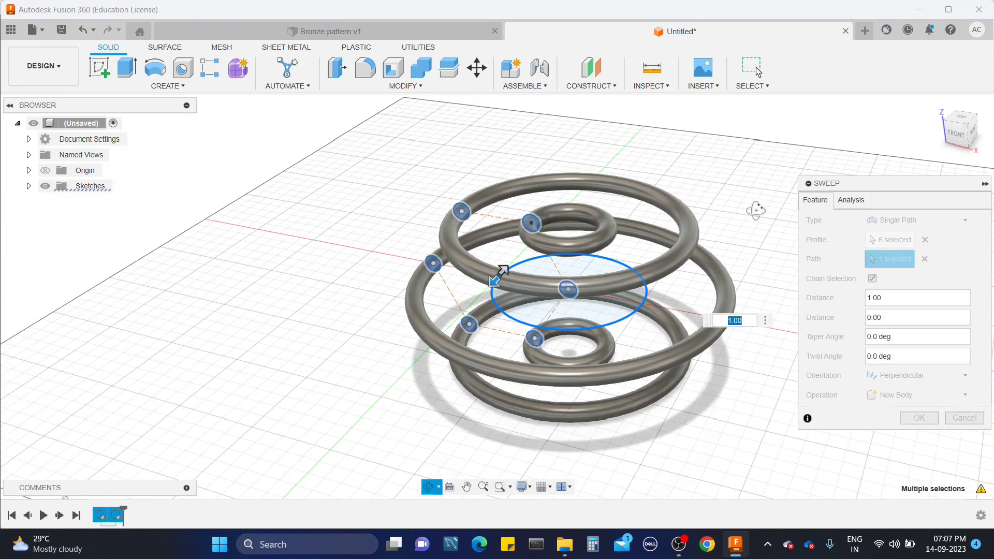
pyautogui.keyDown('shift'); pyautogui.moveTo(754, 210); pyautogui.dragTo(750, 234, button='middle'); pyautogui.keyUp('shift')
pyautogui.scroll(2, 750, 233)
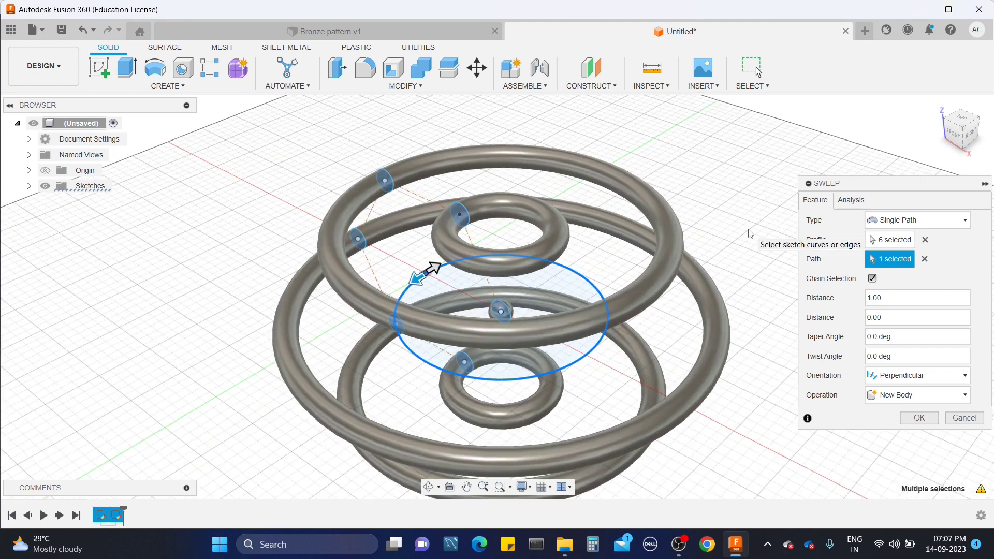
pyautogui.scroll(1, 336, 277)
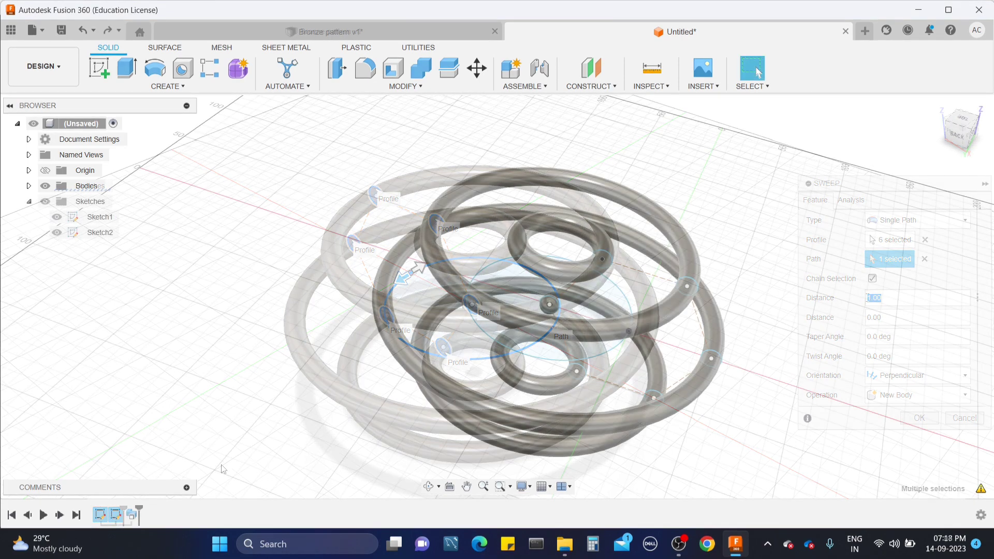
# - Edit the path circle's sketch, set the circle's diameter to 150 mm and finish the sketch
pyautogui.keyDown('shift'); pyautogui.moveTo(297, 426); pyautogui.dragTo(560, 265, button='middle'); pyautogui.keyUp('shift')
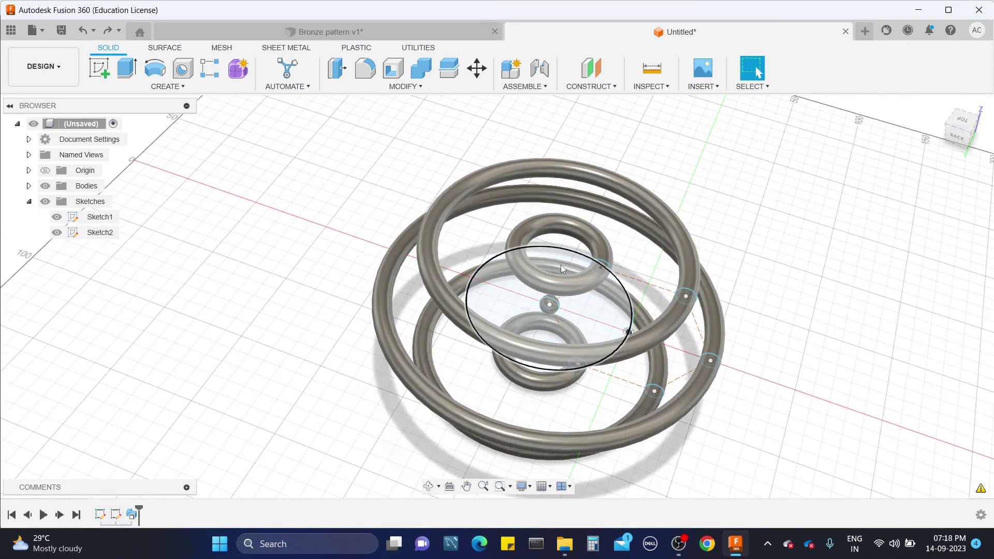
pyautogui.click(498, 257)
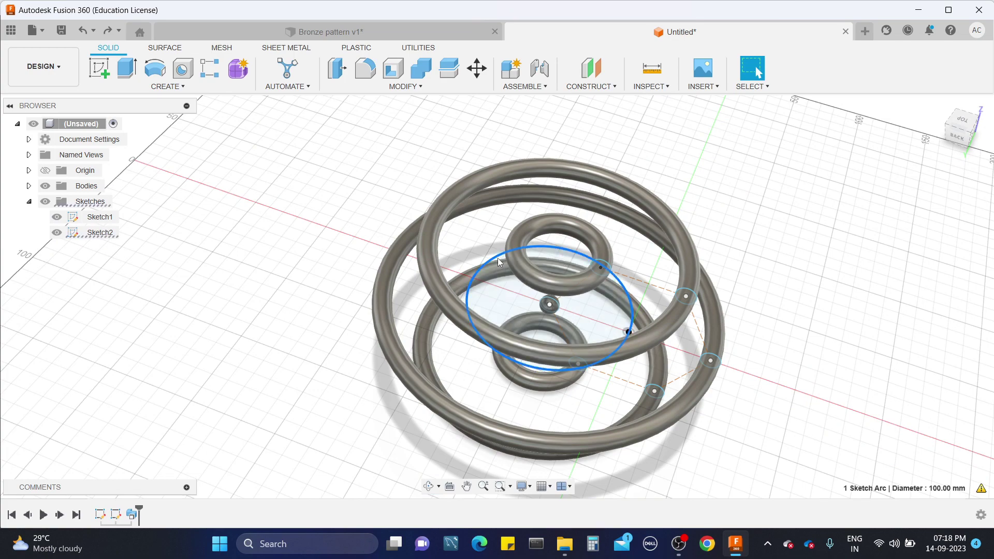
pyautogui.rightClick(498, 257)
pyautogui.click(478, 362)
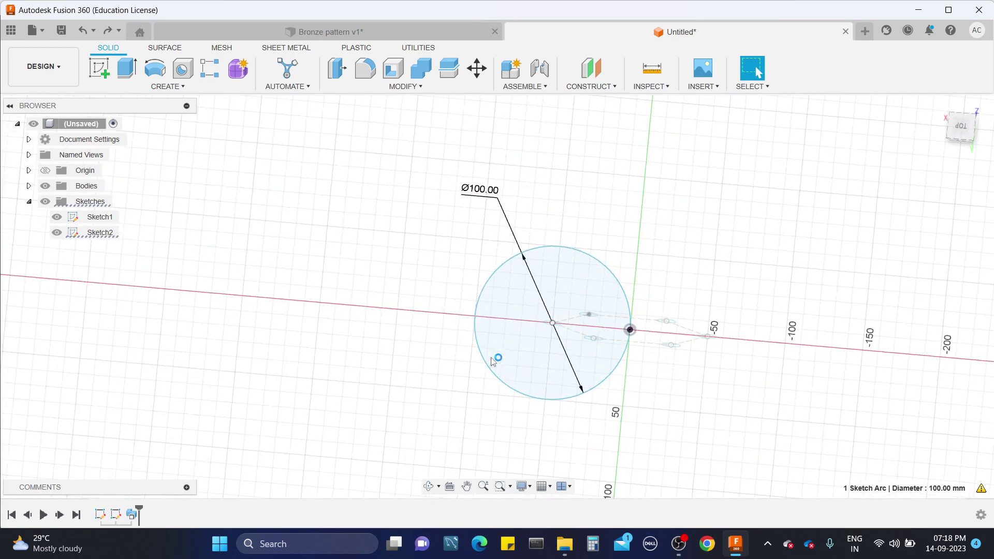
pyautogui.doubleClick(474, 198)
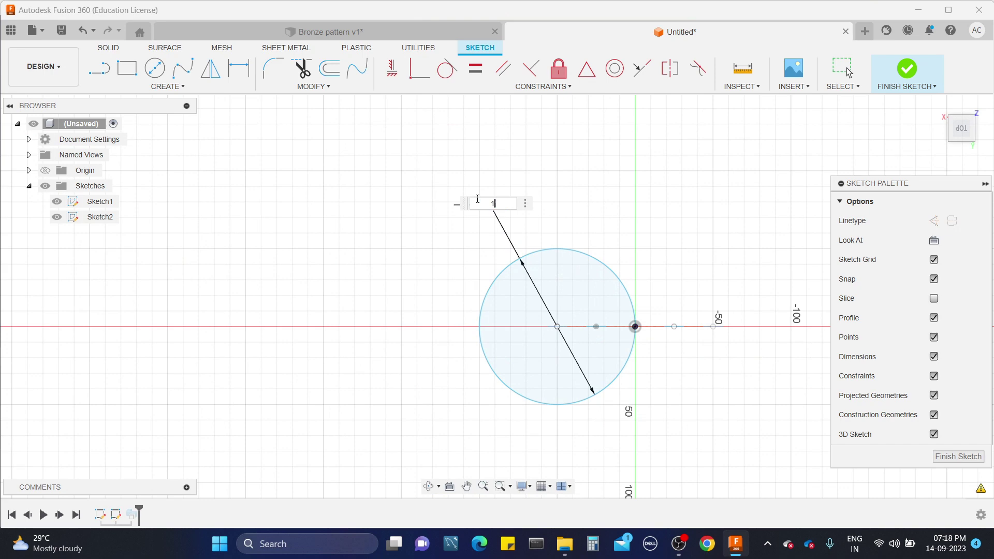
pyautogui.press('Return')
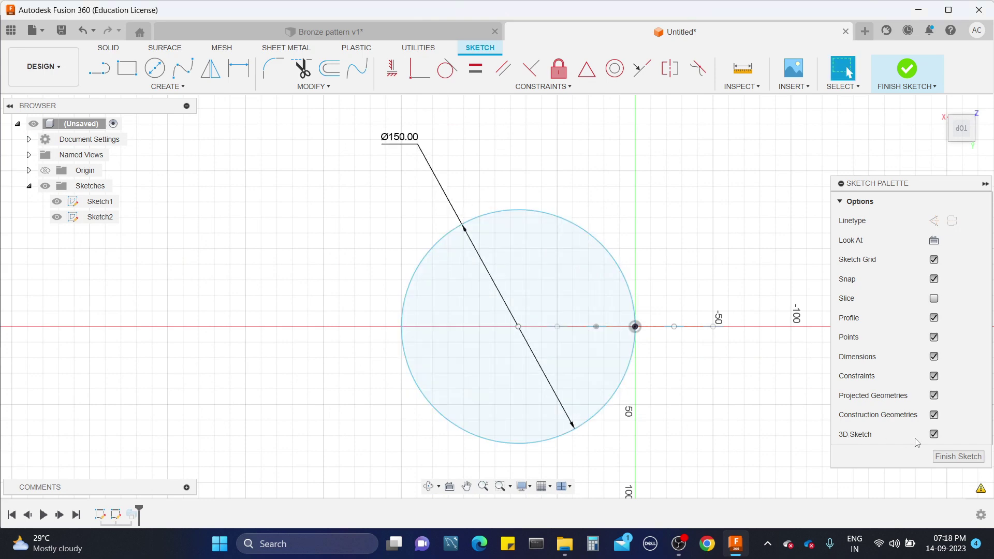
pyautogui.click(938, 453)
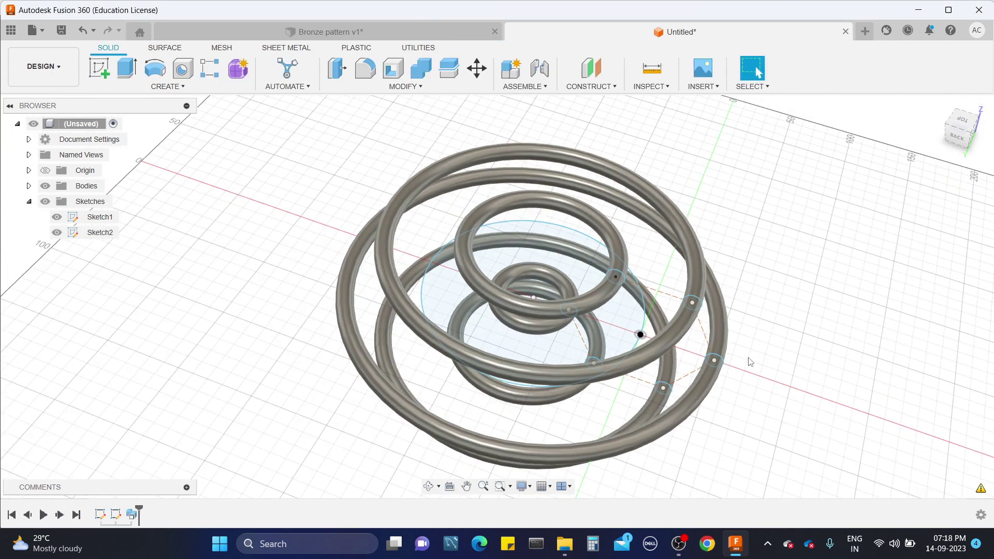
# - Edit the sweep feature and set its second distance to 0.1
pyautogui.rightClick(133, 515)
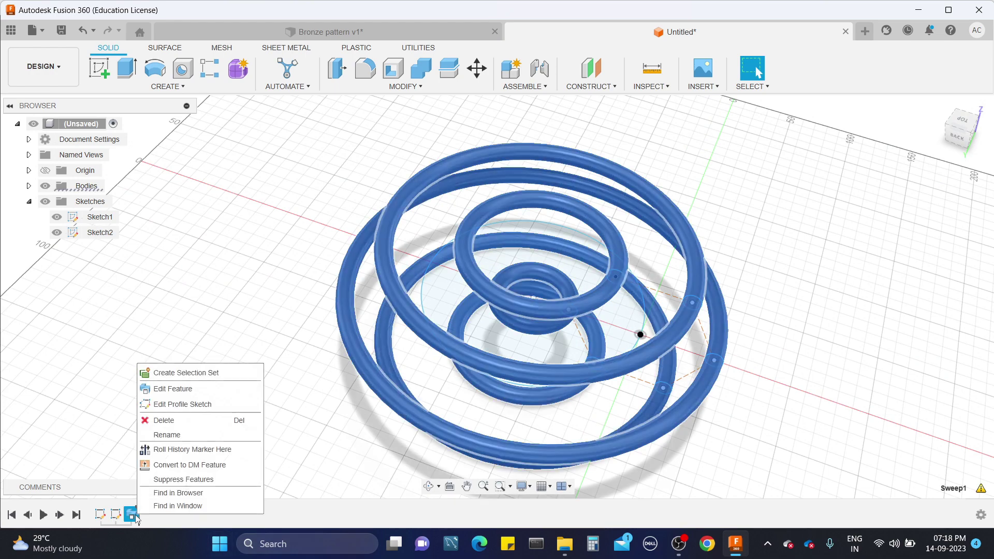
pyautogui.click(196, 391)
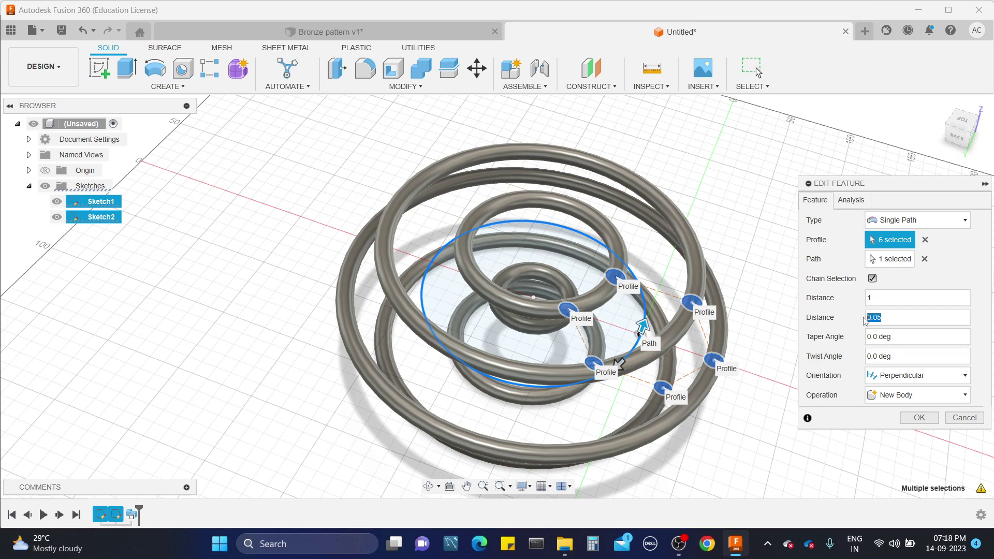
pyautogui.press('Return')
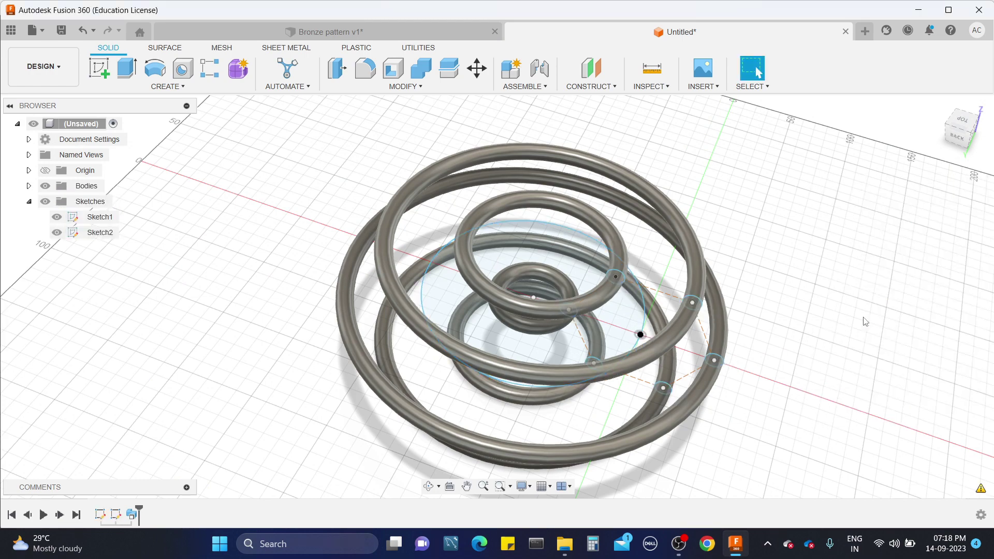
# - Reopen the sweep feature for editing and set its first distance to 0.1
pyautogui.rightClick(133, 515)
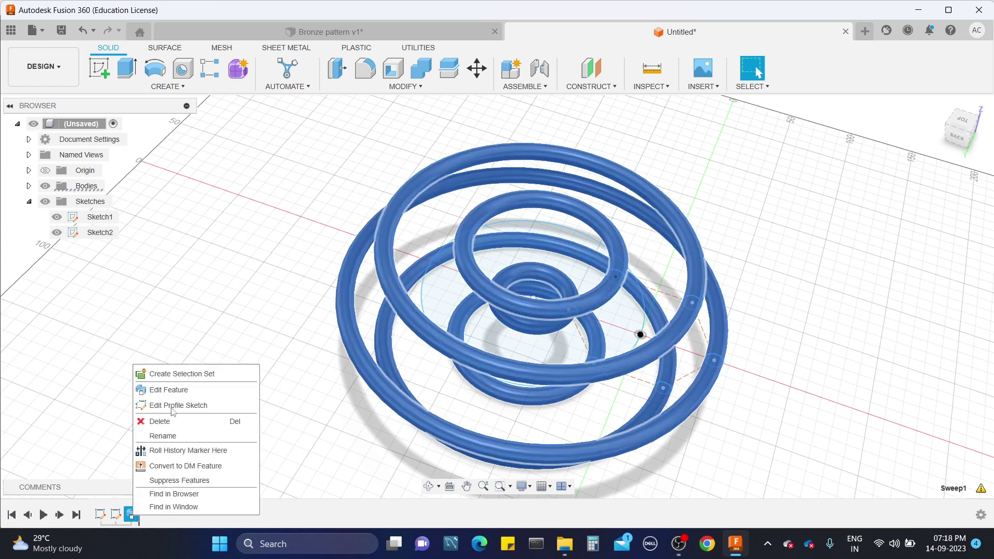
pyautogui.click(176, 388)
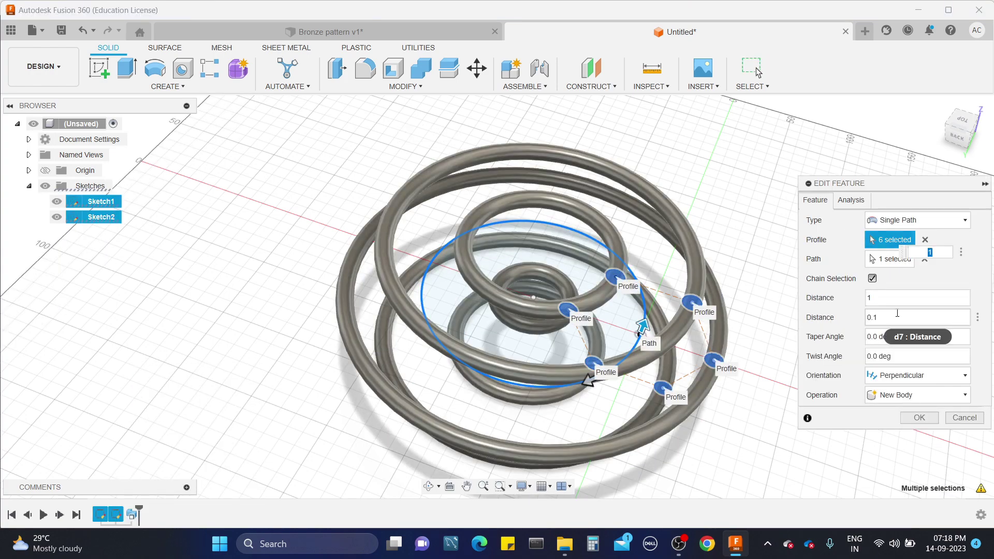
pyautogui.click(886, 317)
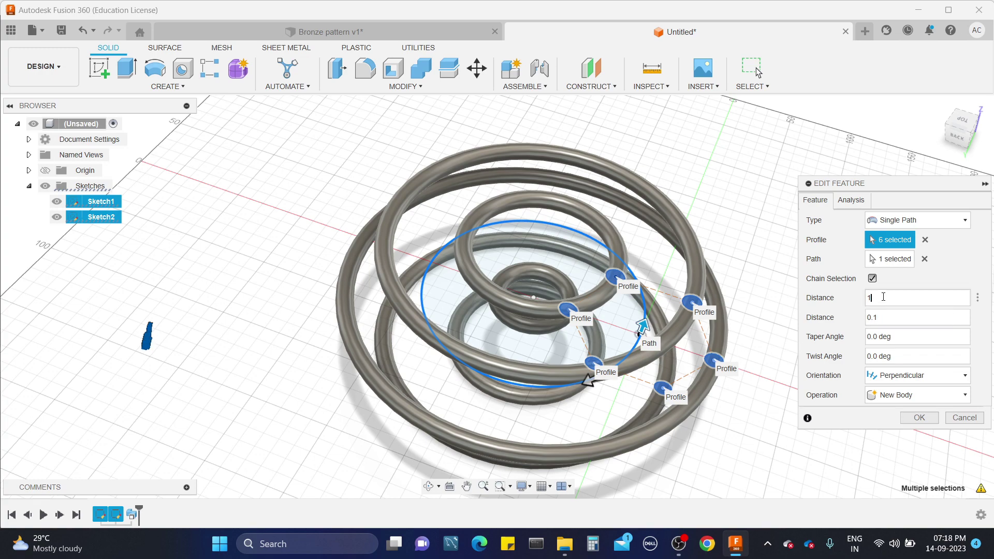
pyautogui.doubleClick(883, 297)
pyautogui.write('.1')
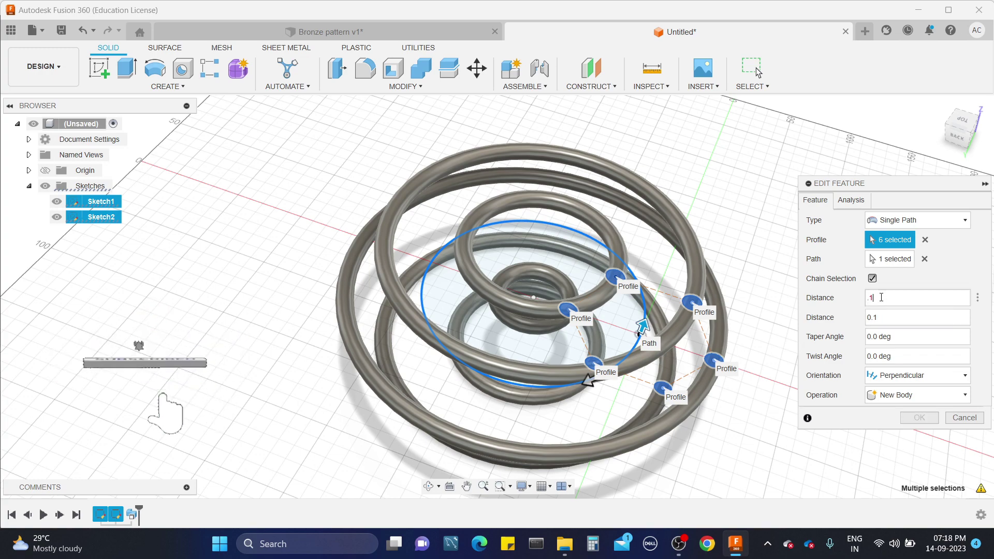
pyautogui.keyDown('shift'); pyautogui.moveTo(757, 314); pyautogui.dragTo(745, 294, button='middle'); pyautogui.keyUp('shift')
pyautogui.scroll(3, 580, 337)
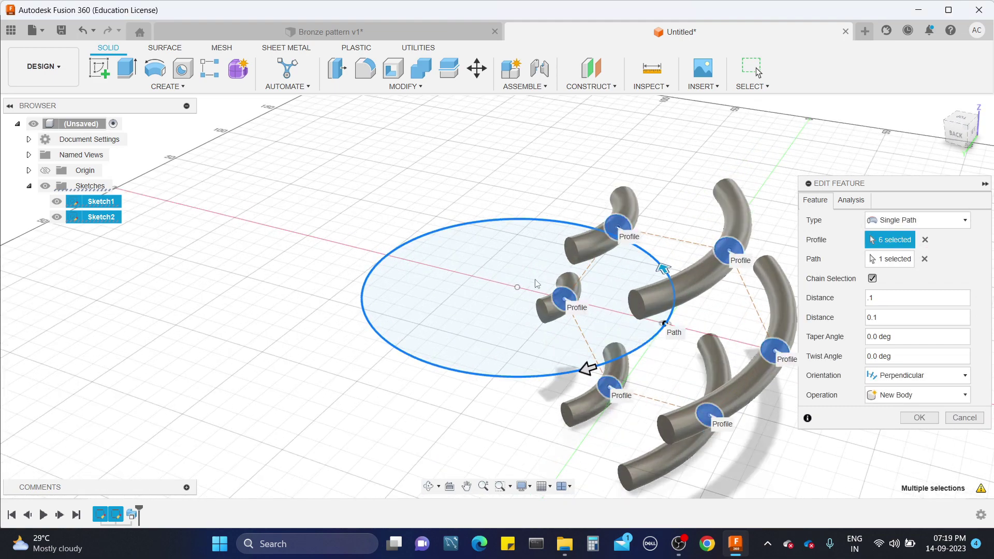
pyautogui.keyDown('shift'); pyautogui.moveTo(535, 284); pyautogui.dragTo(616, 381, button='middle'); pyautogui.keyUp('shift')
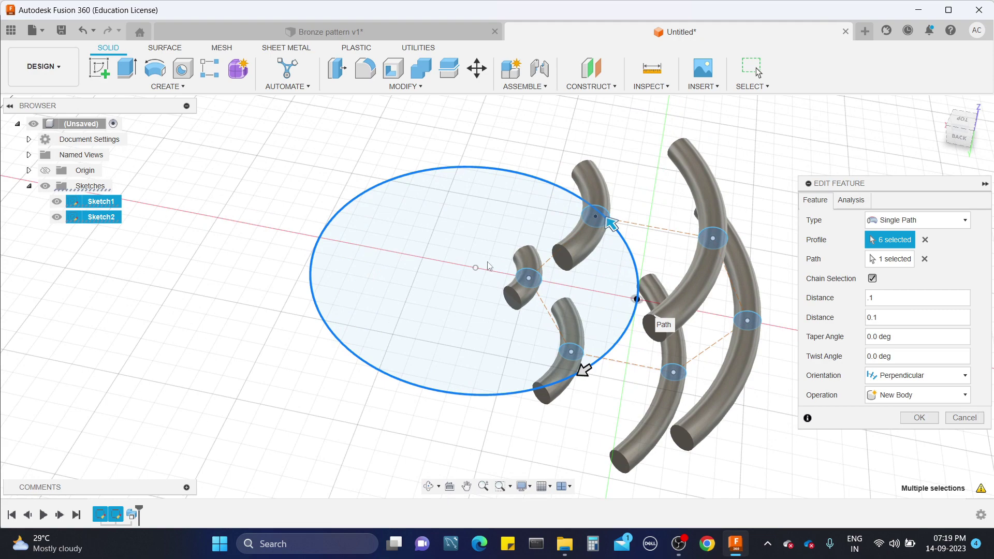
pyautogui.keyDown('shift'); pyautogui.moveTo(488, 266); pyautogui.dragTo(484, 253, button='middle'); pyautogui.keyUp('shift')
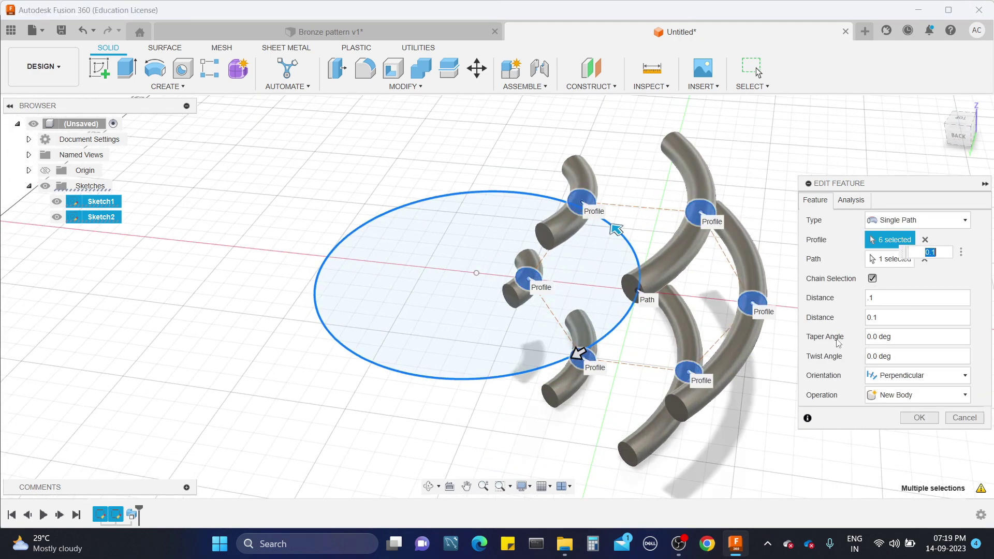
# - Set the sweep's twist angle to 30 deg and apply the feature edit
pyautogui.click(876, 357)
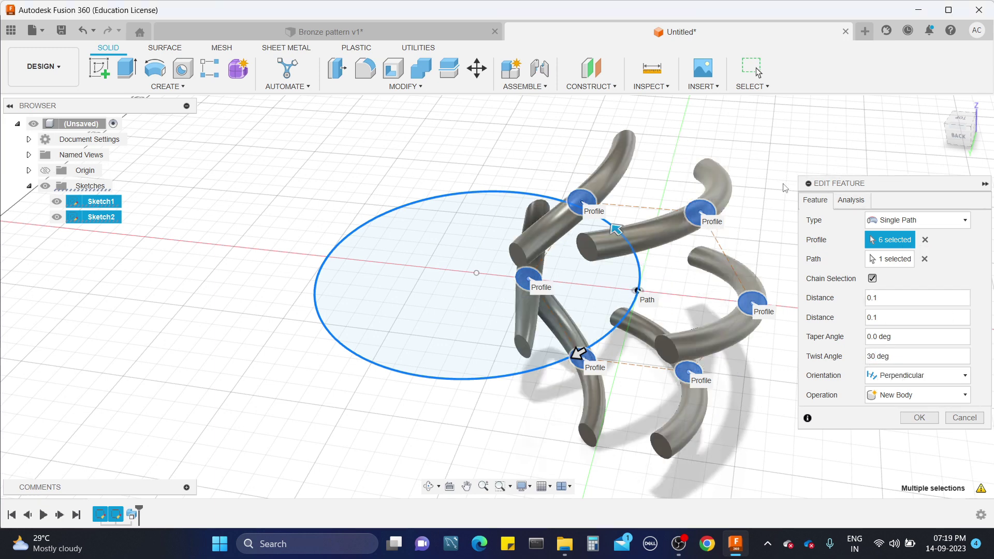
pyautogui.keyDown('shift'); pyautogui.moveTo(785, 188); pyautogui.dragTo(737, 186, button='middle'); pyautogui.keyUp('shift')
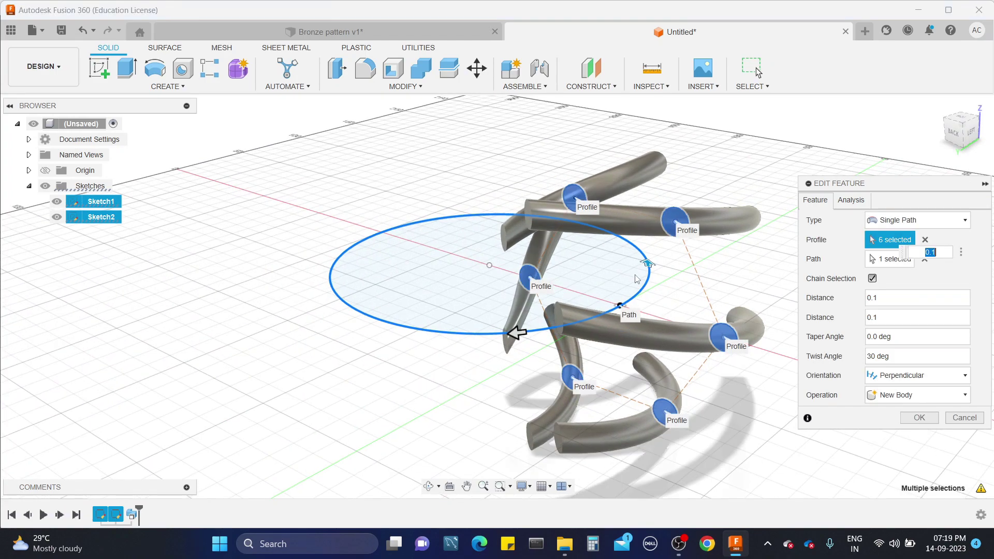
pyautogui.keyDown('shift'); pyautogui.moveTo(637, 279); pyautogui.dragTo(590, 272, button='middle'); pyautogui.keyUp('shift')
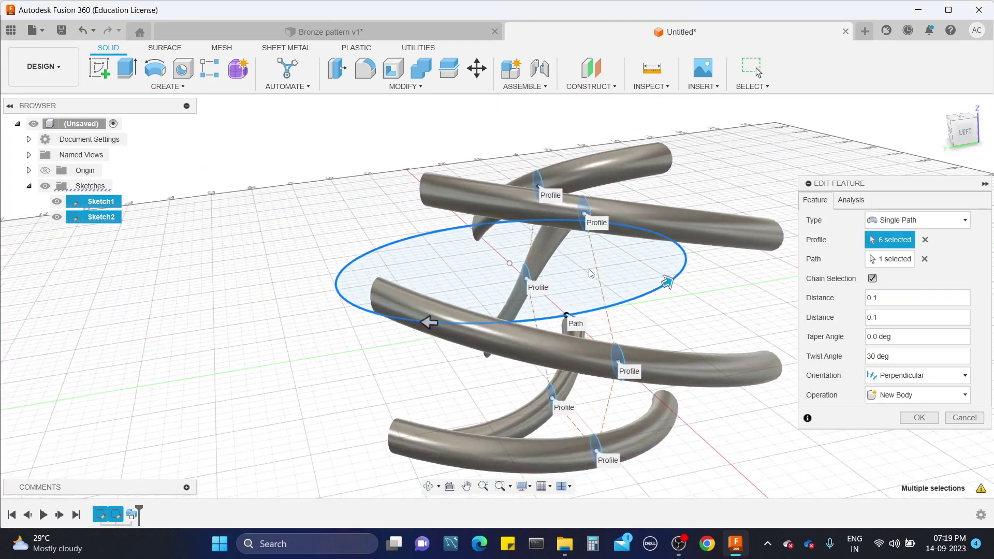
pyautogui.scroll(-5, 595, 275)
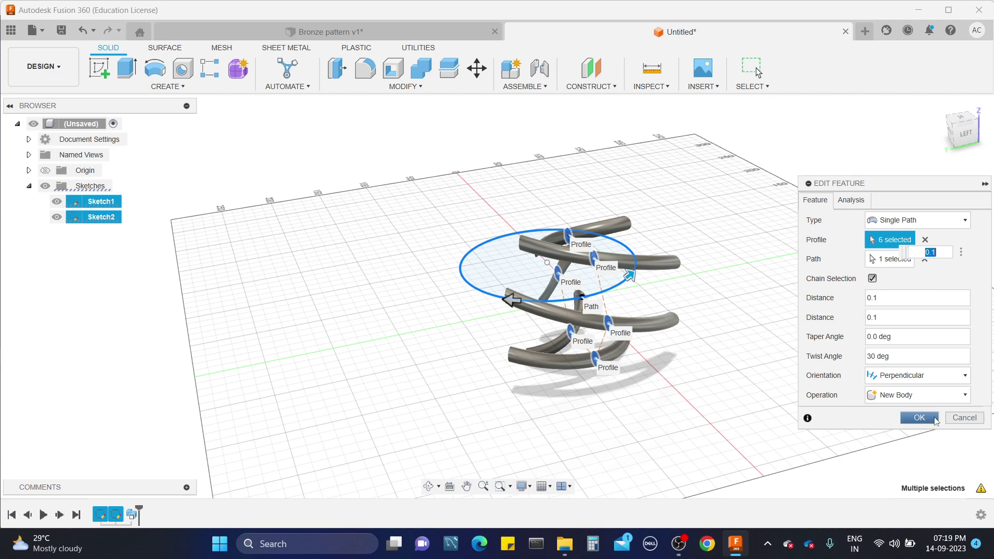
pyautogui.click(919, 418)
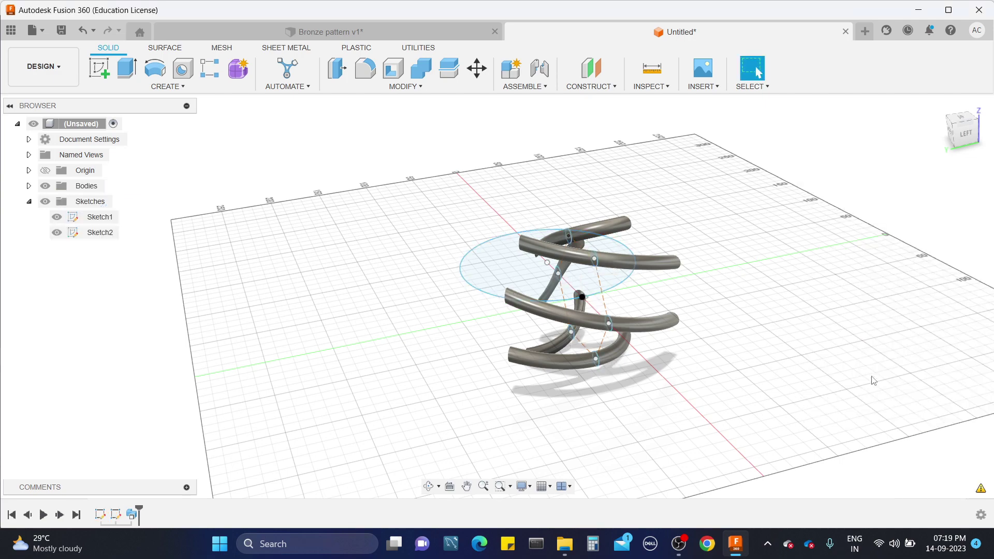
# - Start a Circular Pattern of bodies and select all six twisted sweep bodies as its objects
pyautogui.keyDown('shift'); pyautogui.moveTo(698, 304); pyautogui.dragTo(696, 274, button='middle'); pyautogui.keyUp('shift')
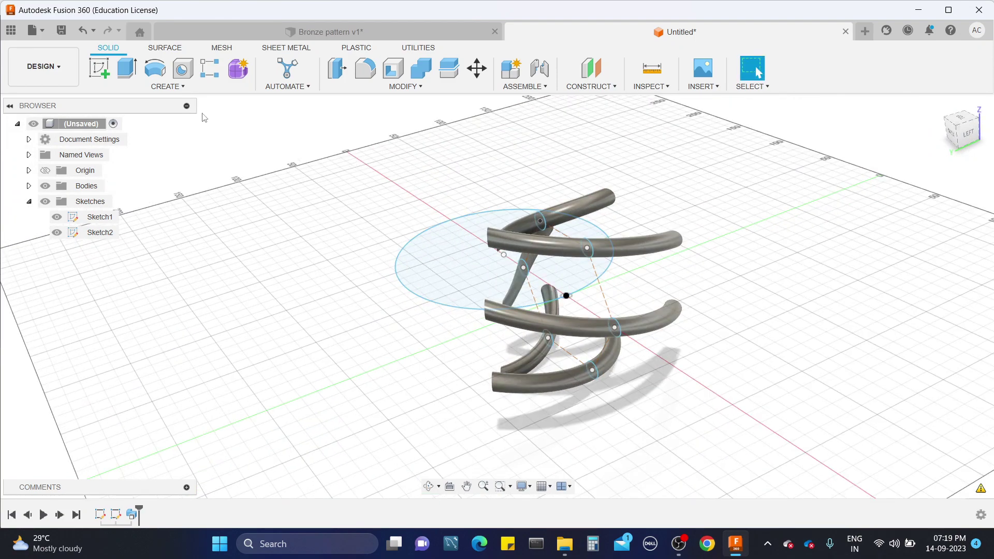
pyautogui.click(182, 87)
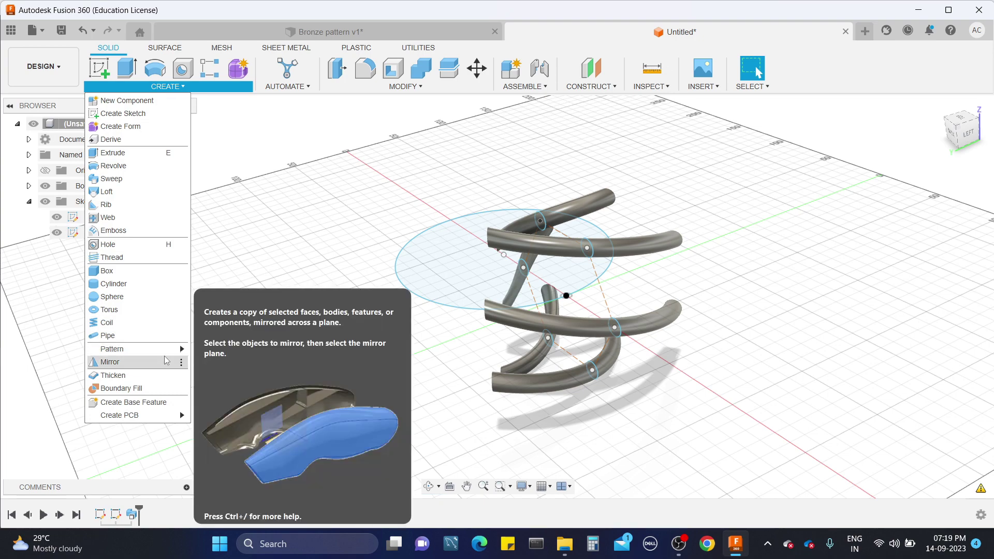
pyautogui.moveTo(166, 355)
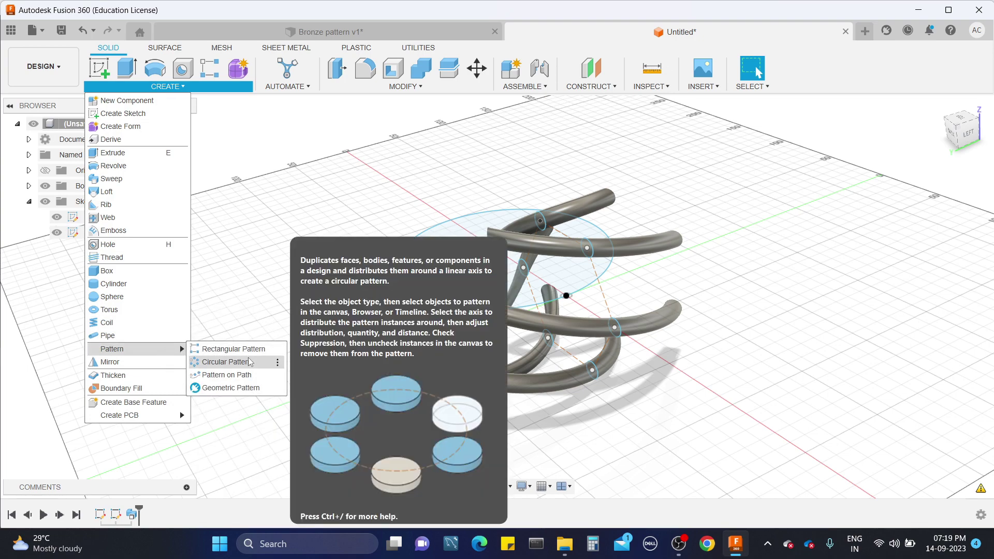
pyautogui.click(247, 364)
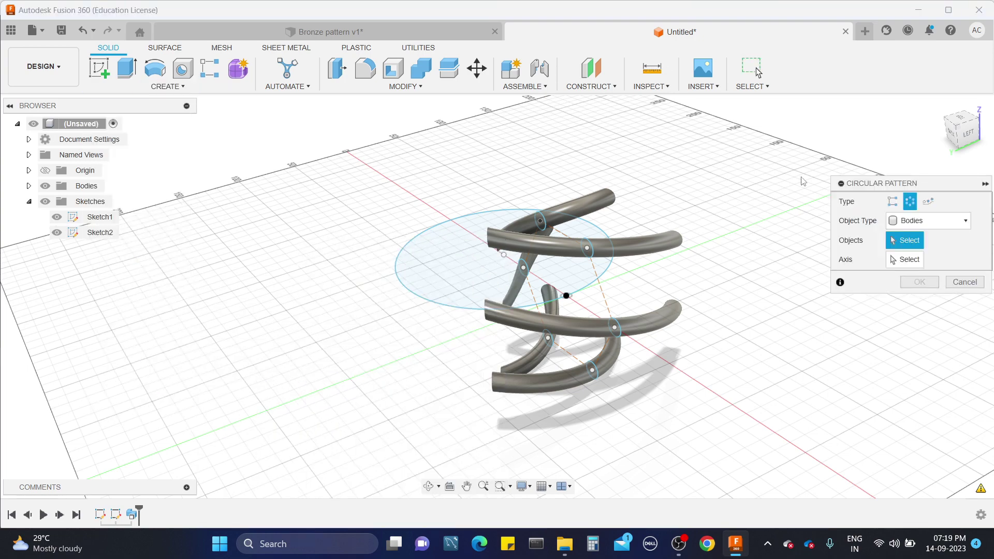
pyautogui.click(579, 206)
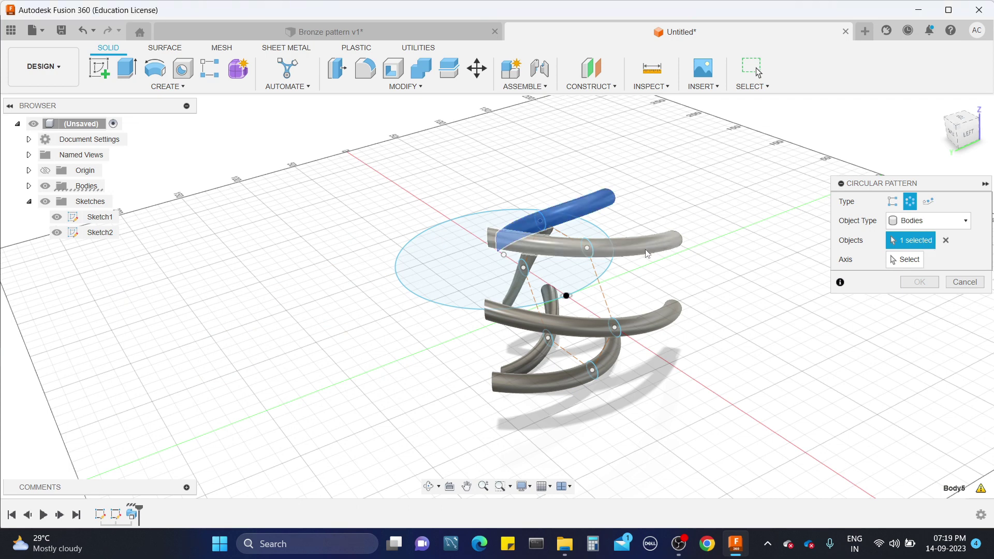
pyautogui.click(629, 243)
pyautogui.click(520, 279)
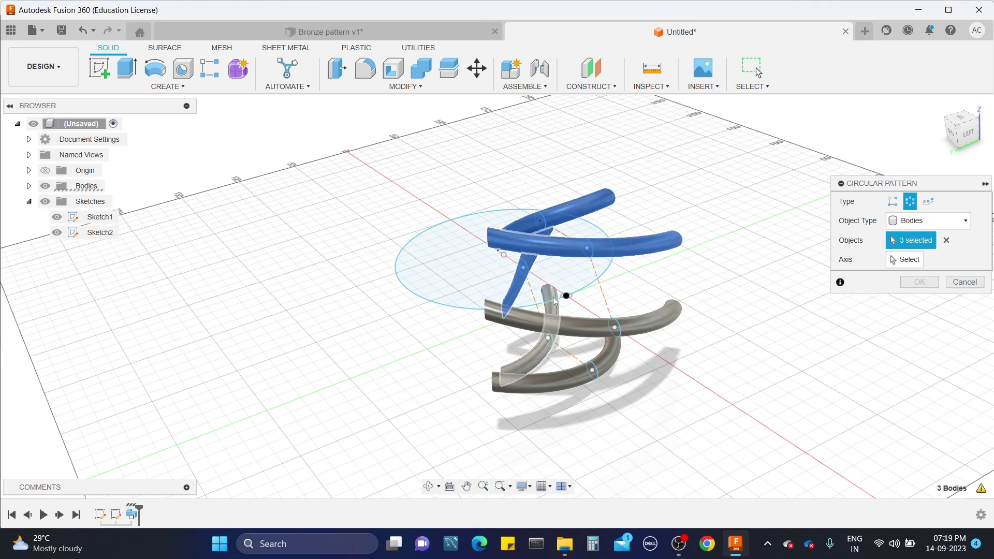
pyautogui.click(552, 299)
pyautogui.click(523, 319)
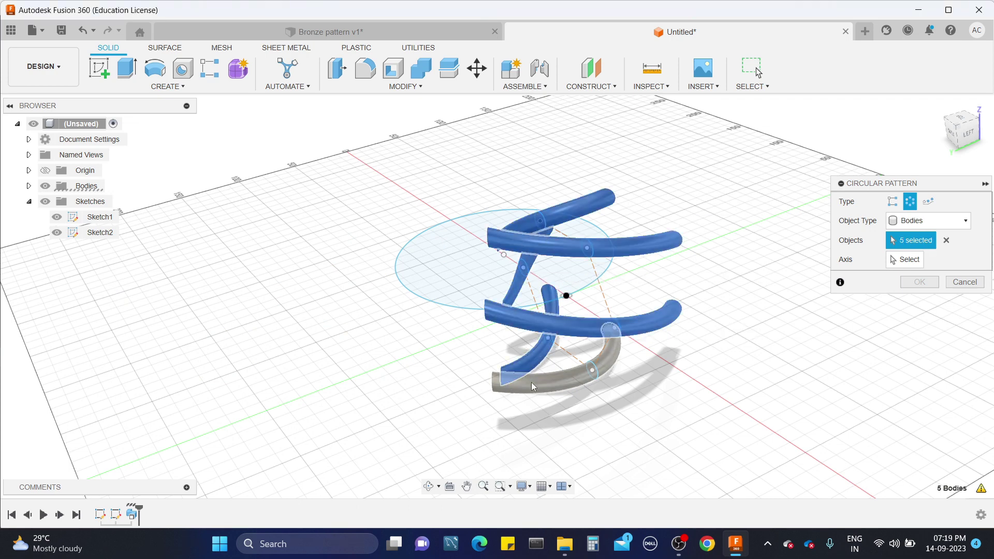
pyautogui.click(536, 382)
# - Set the large path circle in the second sketch as the axis of the circular pattern
pyautogui.click(906, 258)
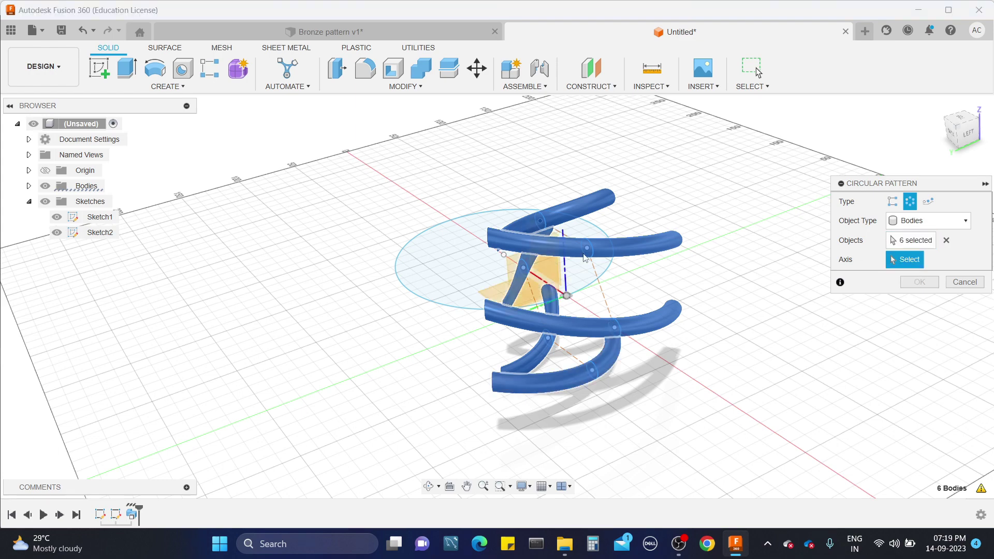
pyautogui.click(421, 293)
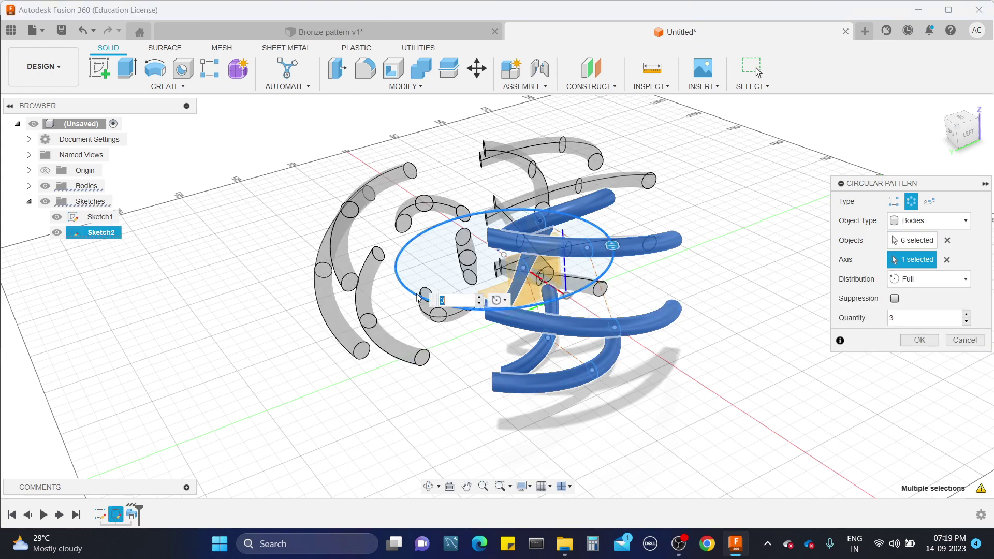
pyautogui.keyDown('shift'); pyautogui.moveTo(768, 211); pyautogui.dragTo(769, 187, button='middle'); pyautogui.keyUp('shift')
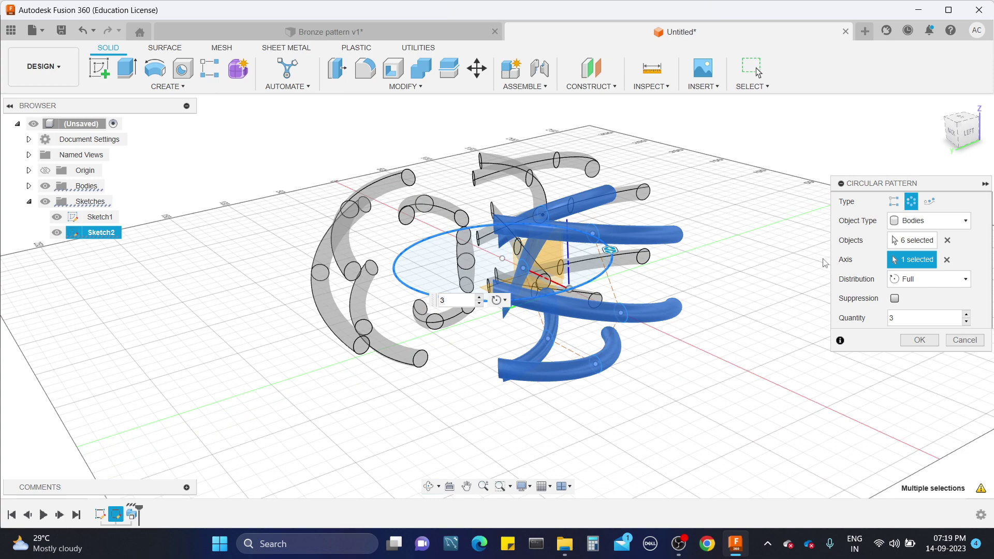
# - Set the circular pattern's quantity to 5 with full distribution and create the pattern
pyautogui.click(966, 314)
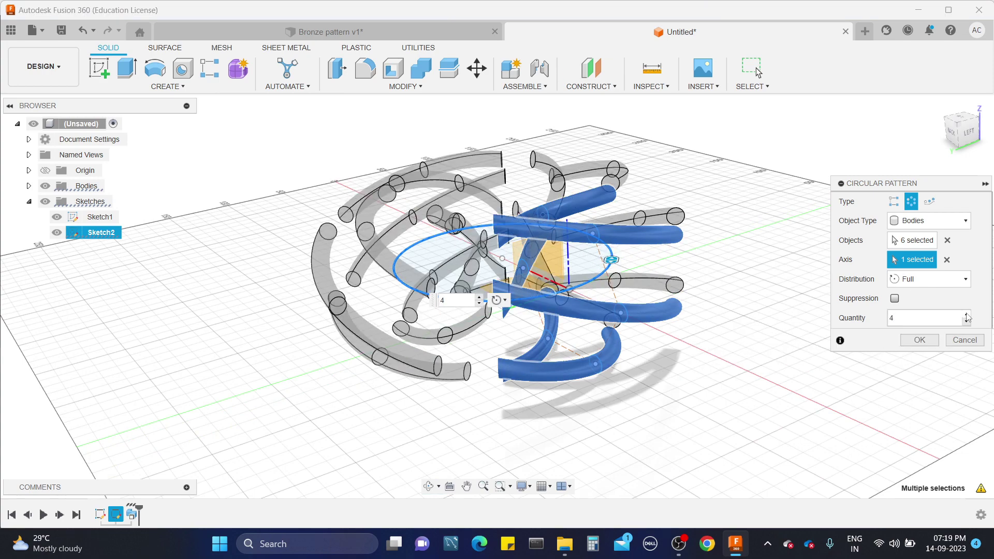
pyautogui.click(966, 314)
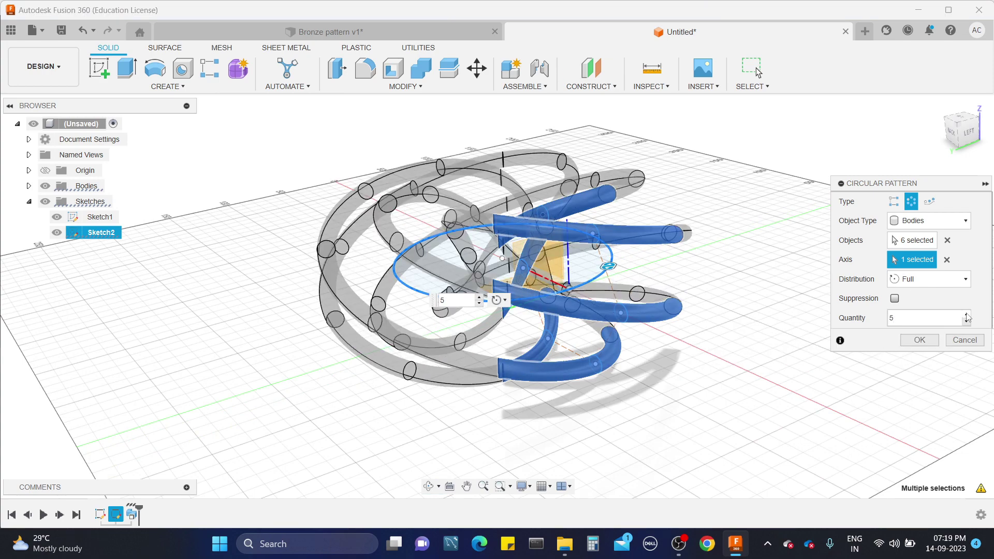
pyautogui.keyDown('shift'); pyautogui.moveTo(717, 221); pyautogui.dragTo(775, 257, button='middle'); pyautogui.keyUp('shift')
pyautogui.scroll(5, 418, 346)
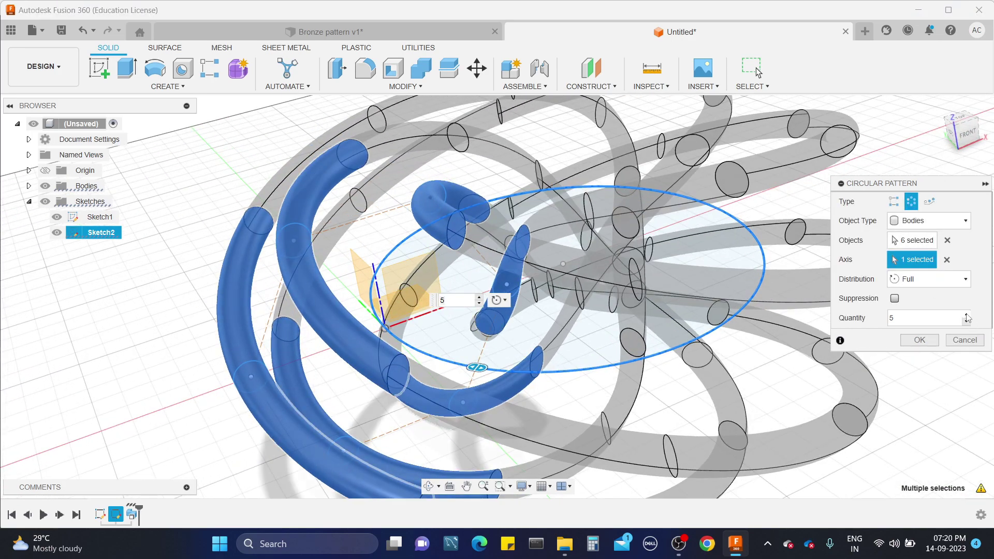
pyautogui.click(965, 315)
pyautogui.click(966, 322)
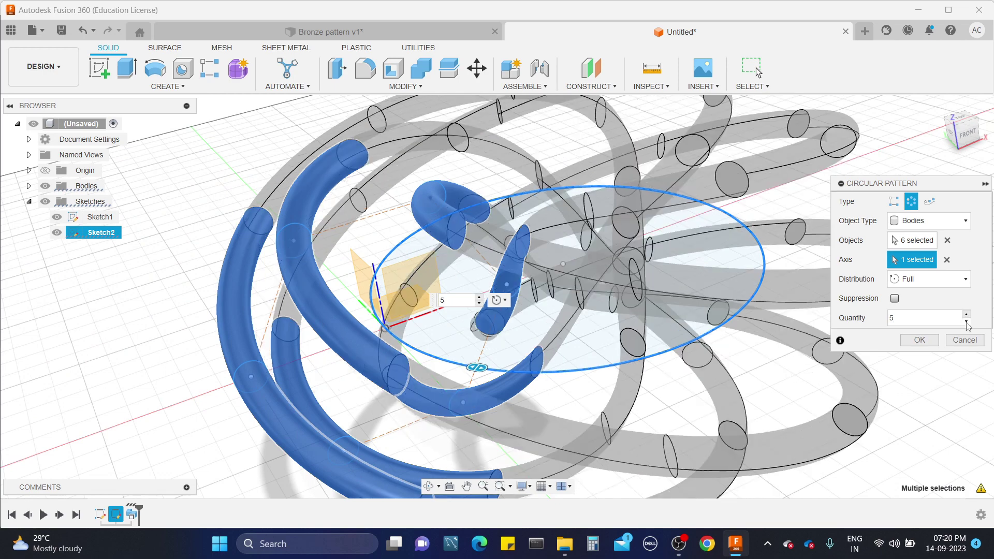
pyautogui.scroll(-5, 785, 309)
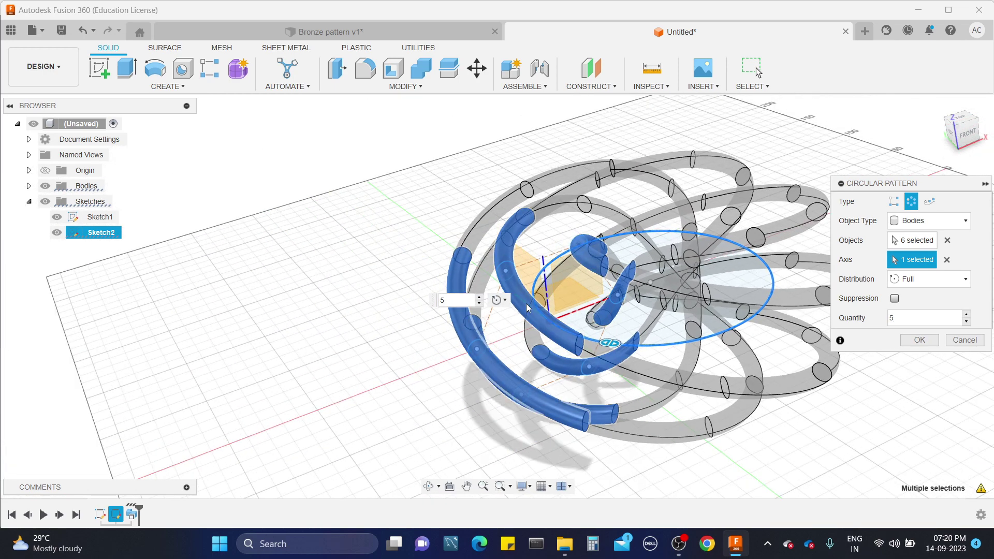
pyautogui.click(919, 340)
# - Hide all sketches so that only the patterned bodies are displayed
pyautogui.keyDown('shift'); pyautogui.moveTo(911, 355); pyautogui.dragTo(828, 357, button='middle'); pyautogui.keyUp('shift')
pyautogui.keyDown('shift'); pyautogui.moveTo(569, 254); pyautogui.dragTo(621, 220, button='middle'); pyautogui.keyUp('shift')
pyautogui.keyDown('shift'); pyautogui.moveTo(682, 263); pyautogui.dragTo(598, 283, button='middle'); pyautogui.keyUp('shift')
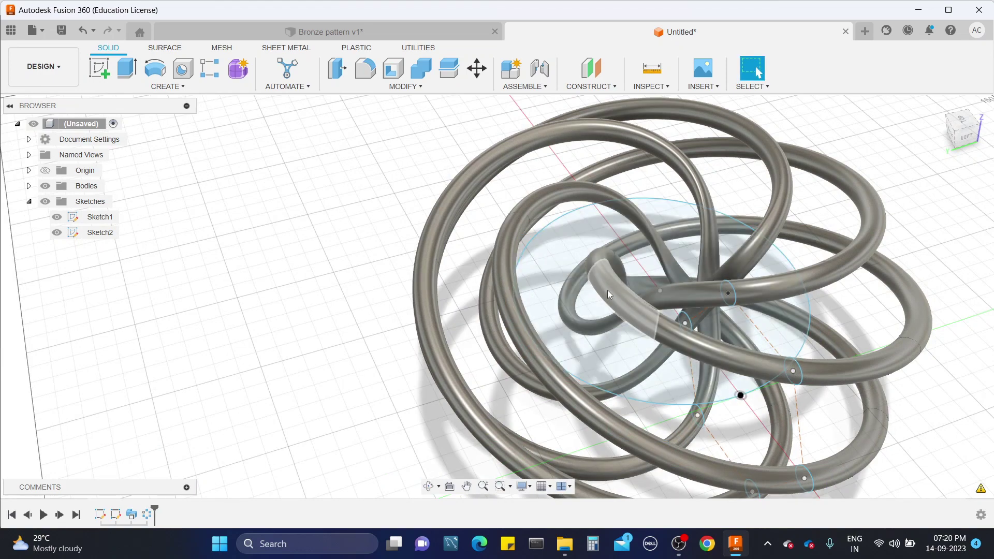
pyautogui.click(48, 202)
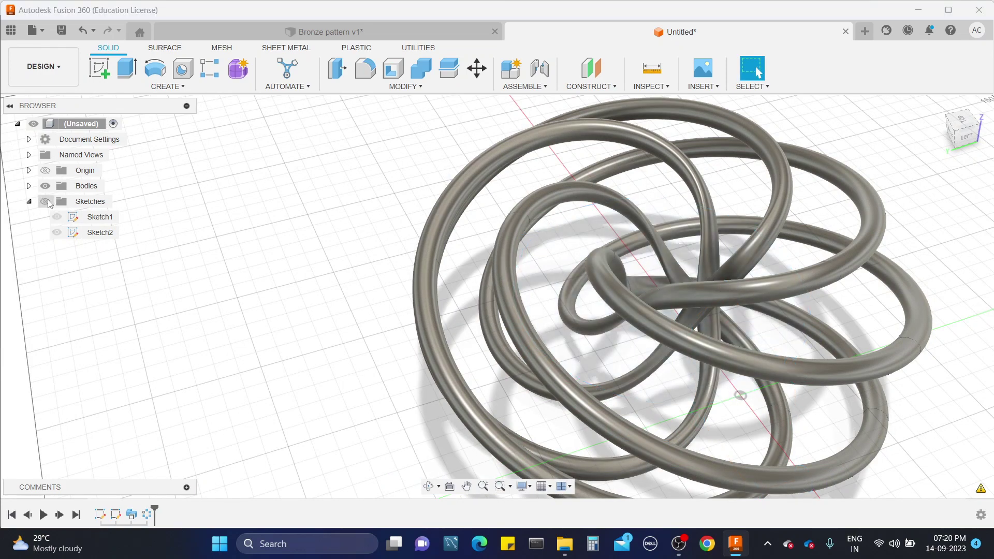
# - Check the list of bodies, select all the patterned bodies in the canvas and combine them with the Join operation
pyautogui.click(29, 186)
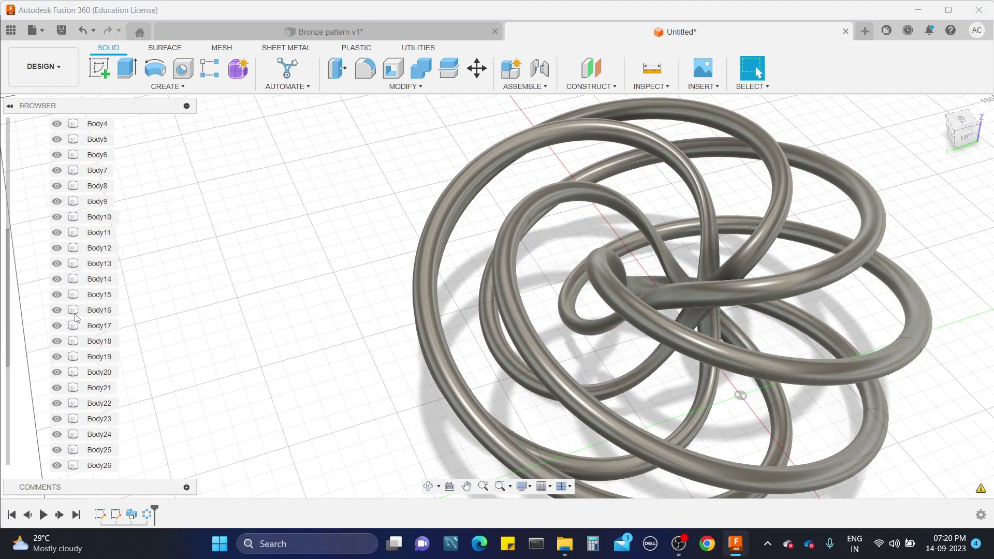
pyautogui.scroll(-1, 76, 318)
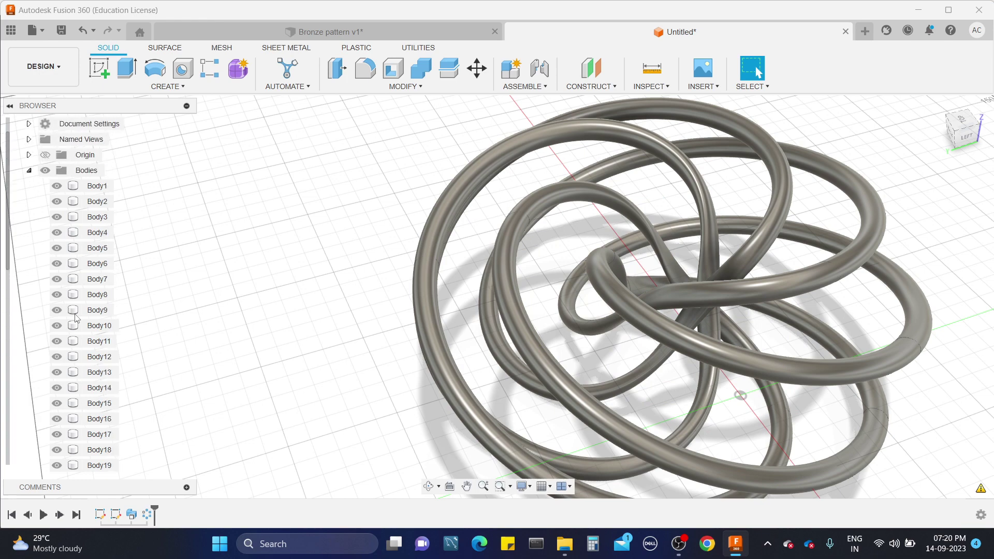
pyautogui.click(29, 172)
pyautogui.scroll(-3, 304, 333)
pyautogui.moveTo(557, 297)
pyautogui.keyDown('shift'); pyautogui.mouseDown(button='middle')
pyautogui.moveTo(557, 338)
pyautogui.moveTo(549, 311)
pyautogui.mouseUp(button='middle'); pyautogui.keyUp('shift')
pyautogui.scroll(-5, 550, 289)
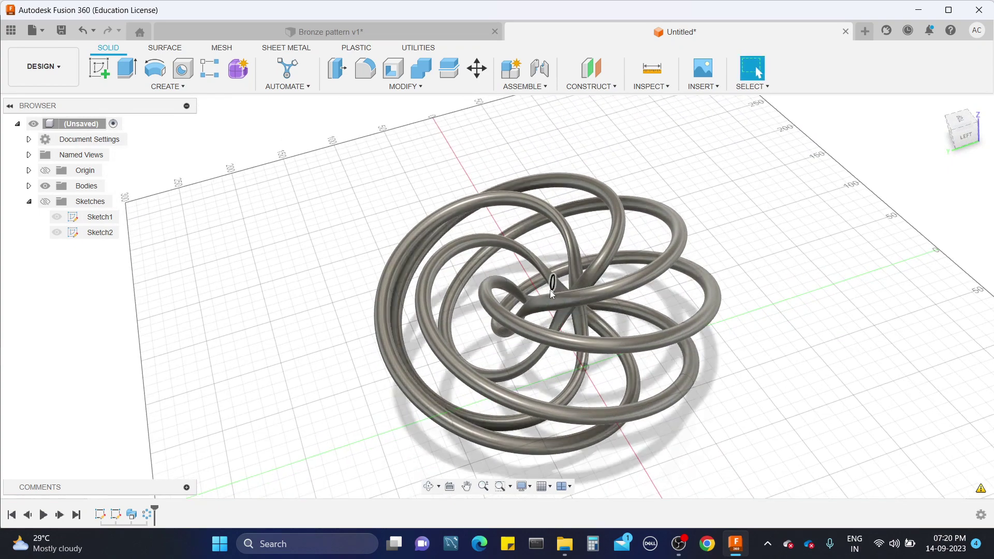
pyautogui.scroll(3, 550, 289)
pyautogui.moveTo(294, 190); pyautogui.dragTo(834, 457)
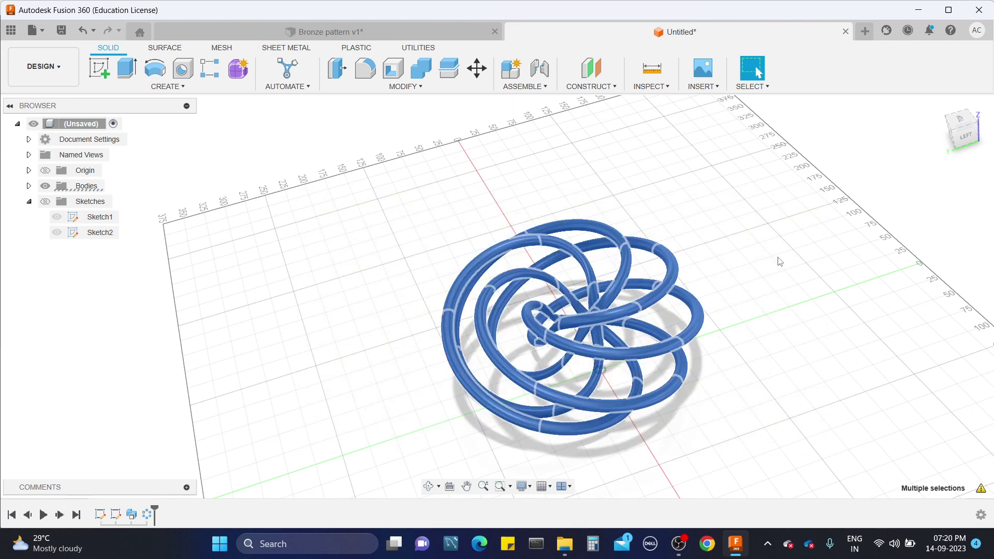
pyautogui.click(421, 75)
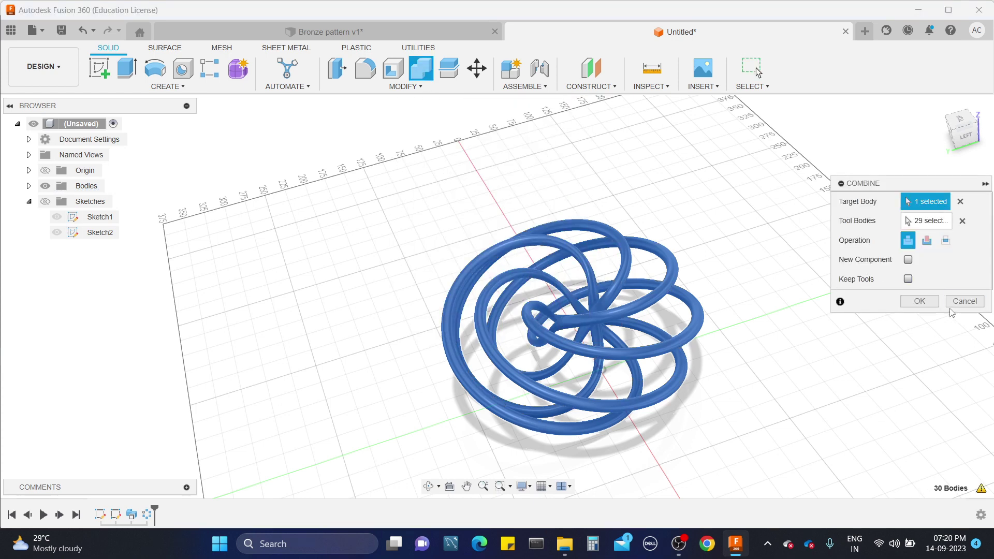
pyautogui.click(919, 301)
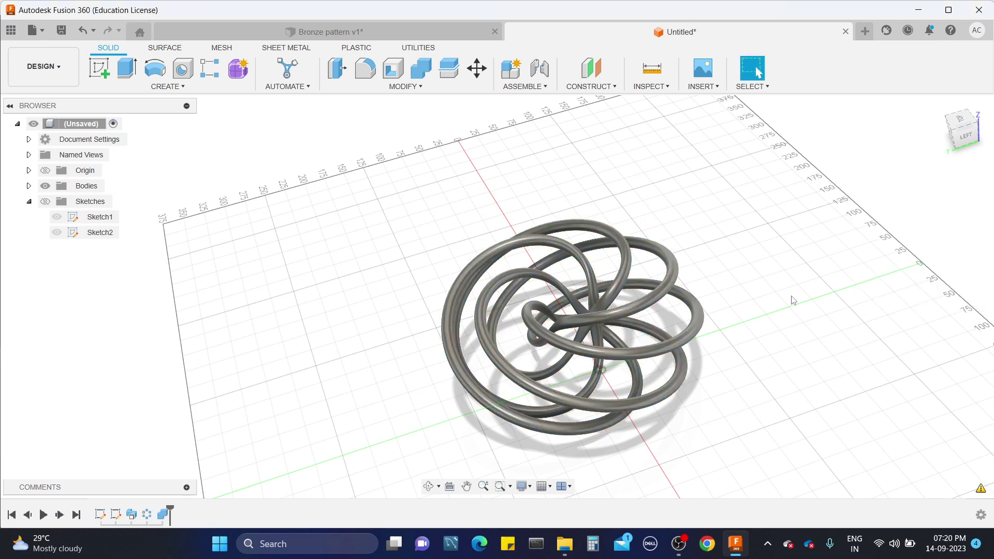
# - Check the combined result by selecting a face, listing the bodies and switching the visibility of Body10 off and on
pyautogui.keyDown('shift'); pyautogui.moveTo(792, 297); pyautogui.dragTo(751, 266, button='middle'); pyautogui.keyUp('shift')
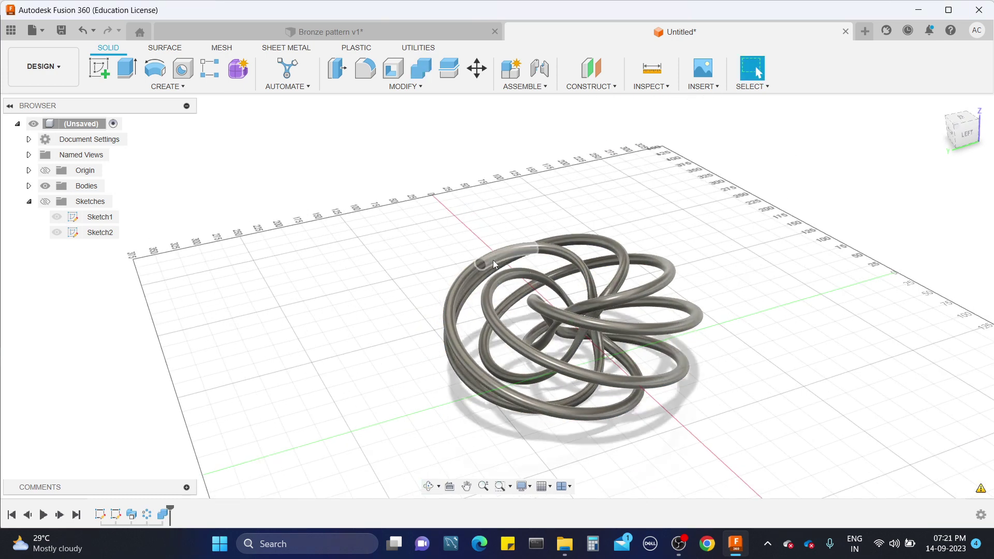
pyautogui.click(508, 261)
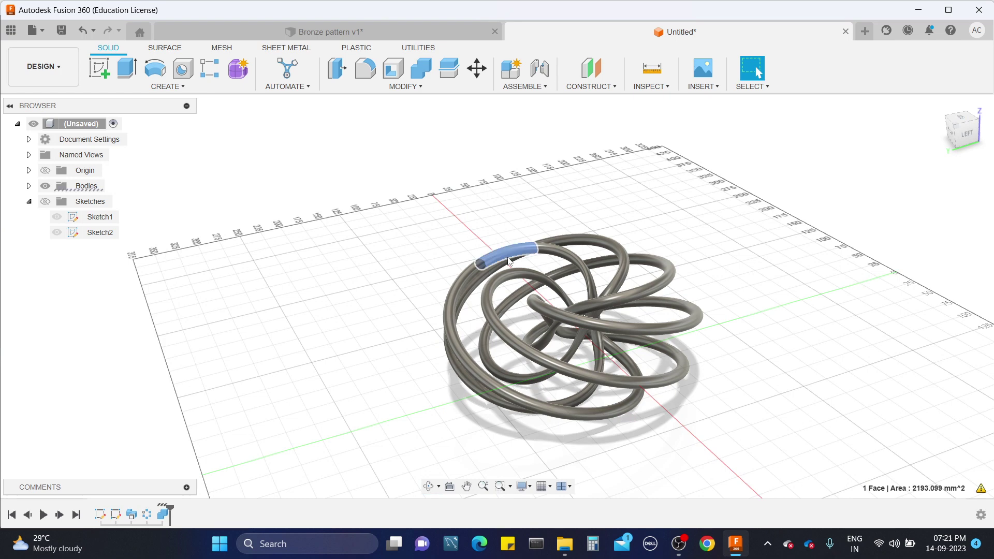
pyautogui.click(376, 193)
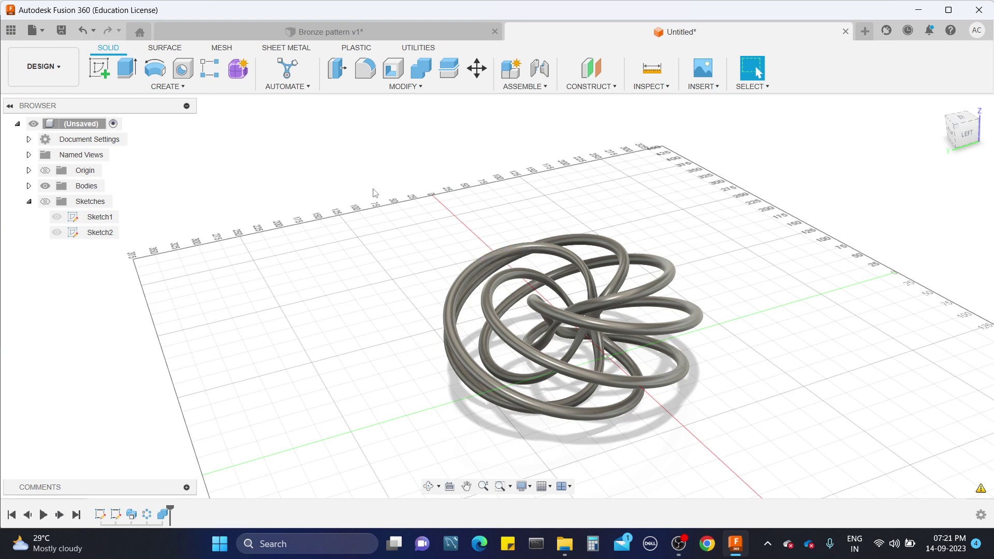
pyautogui.click(29, 185)
pyautogui.scroll(-2, 32, 192)
pyautogui.scroll(1, 59, 238)
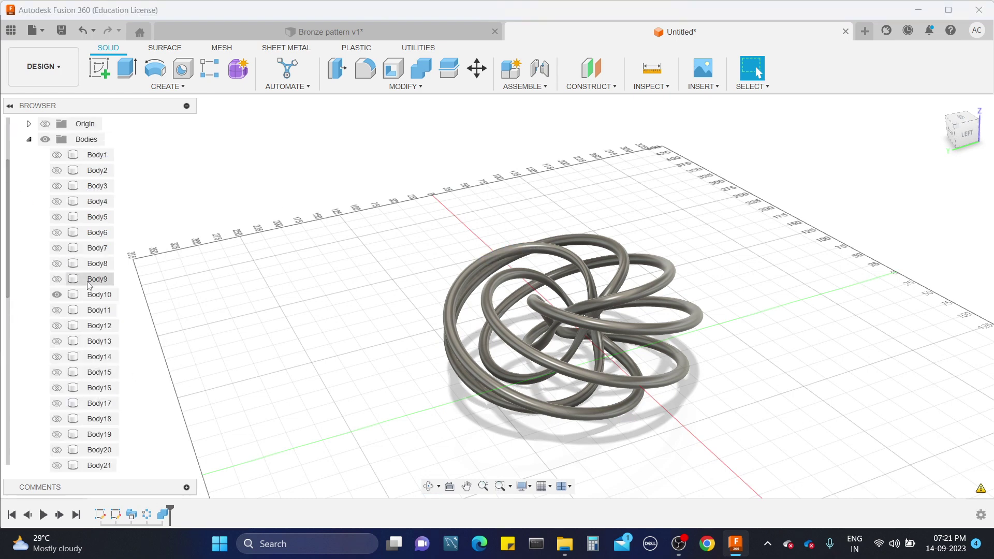
pyautogui.click(57, 295)
pyautogui.click(57, 294)
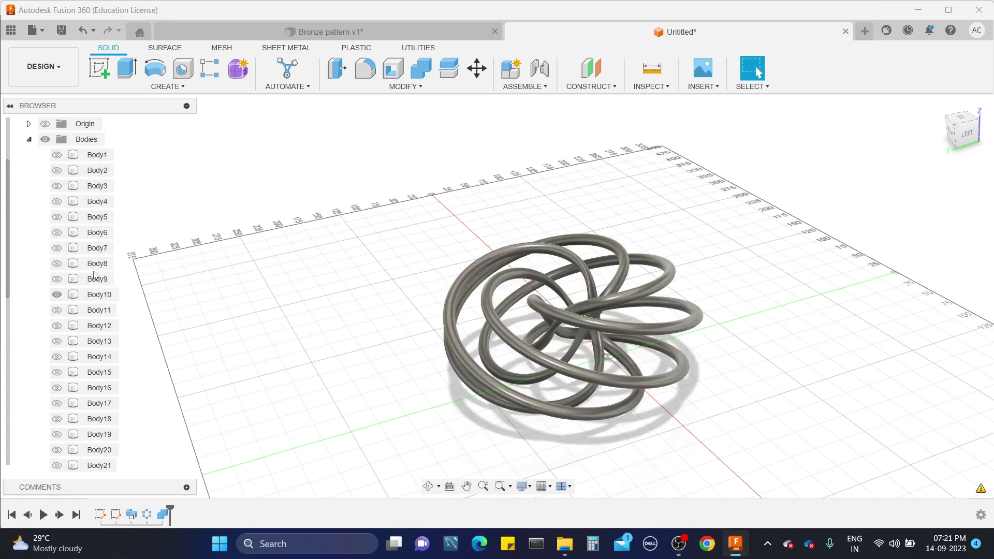
pyautogui.click(73, 294)
pyautogui.click(57, 295)
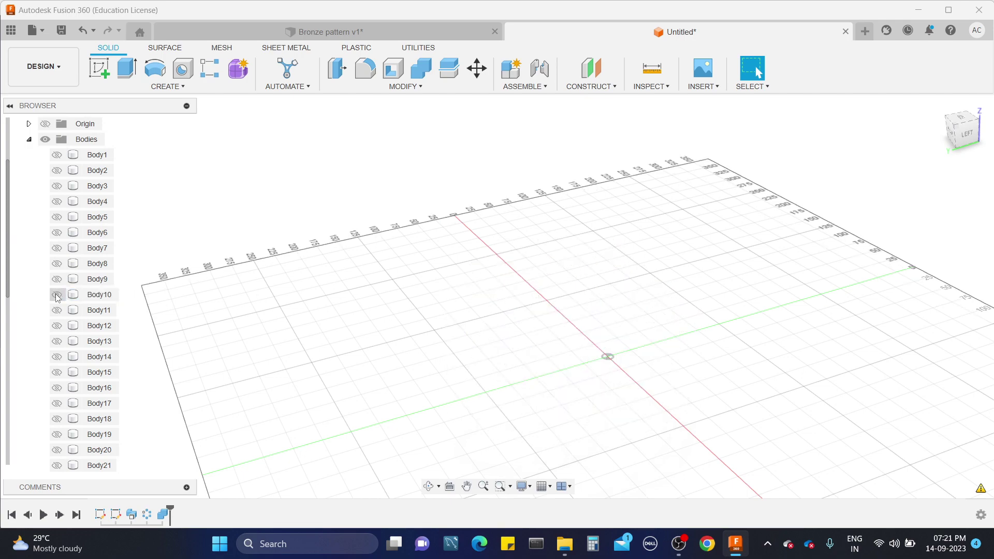
pyautogui.click(57, 295)
pyautogui.scroll(3, 521, 343)
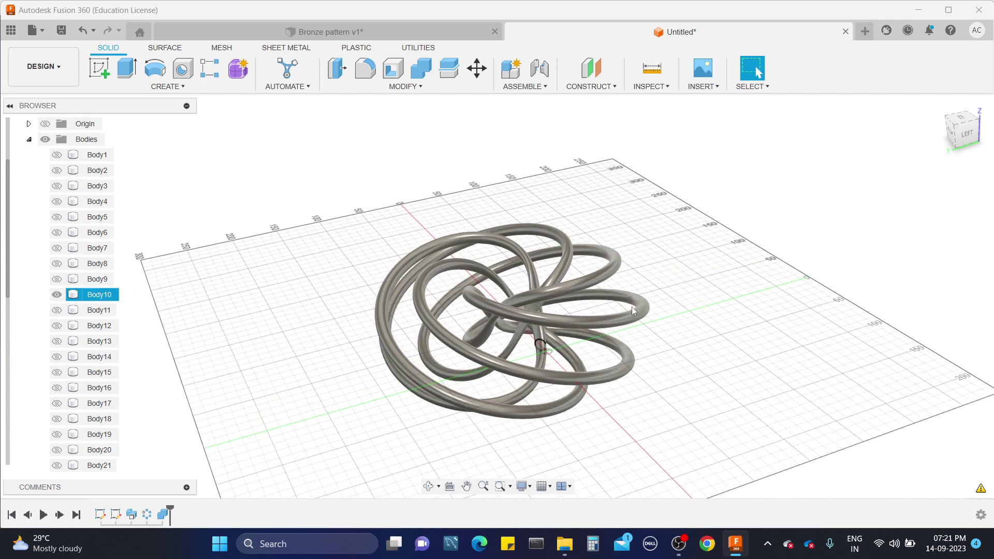
# - Collapse the list of bodies and examine the combined ring pattern from several angles
pyautogui.keyDown('shift'); pyautogui.moveTo(521, 342); pyautogui.dragTo(567, 277, button='middle'); pyautogui.keyUp('shift')
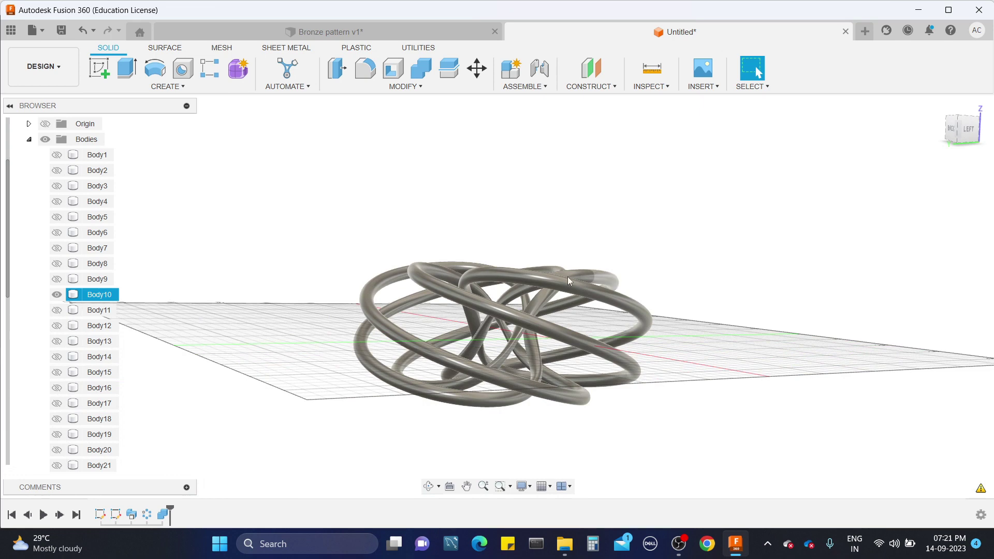
pyautogui.click(29, 139)
pyautogui.scroll(-1, 445, 264)
pyautogui.keyDown('shift'); pyautogui.moveTo(445, 264); pyautogui.dragTo(625, 319, button='middle'); pyautogui.keyUp('shift')
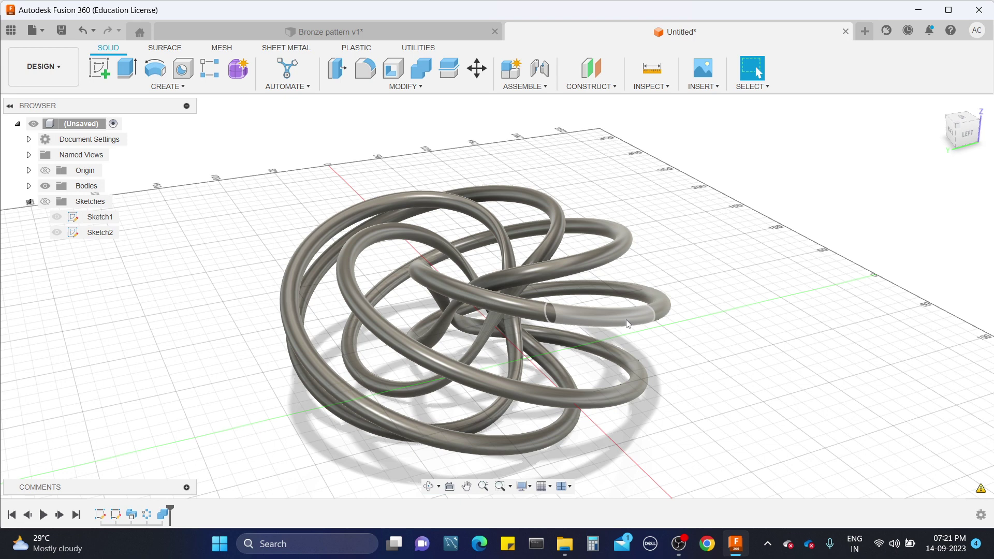
pyautogui.scroll(-2, 625, 319)
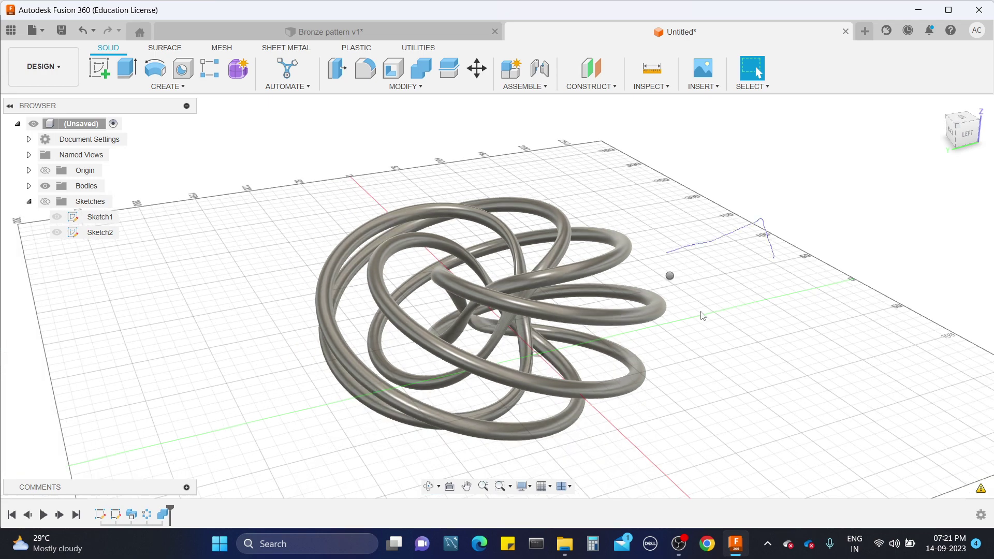
pyautogui.keyDown('shift'); pyautogui.moveTo(776, 295); pyautogui.dragTo(794, 284, button='middle'); pyautogui.keyUp('shift')
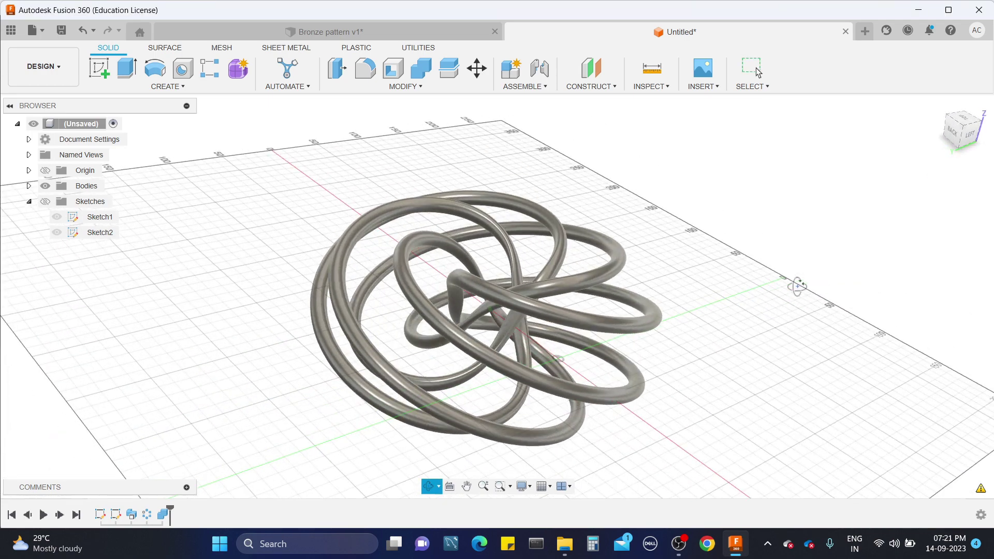
pyautogui.scroll(-3, 747, 295)
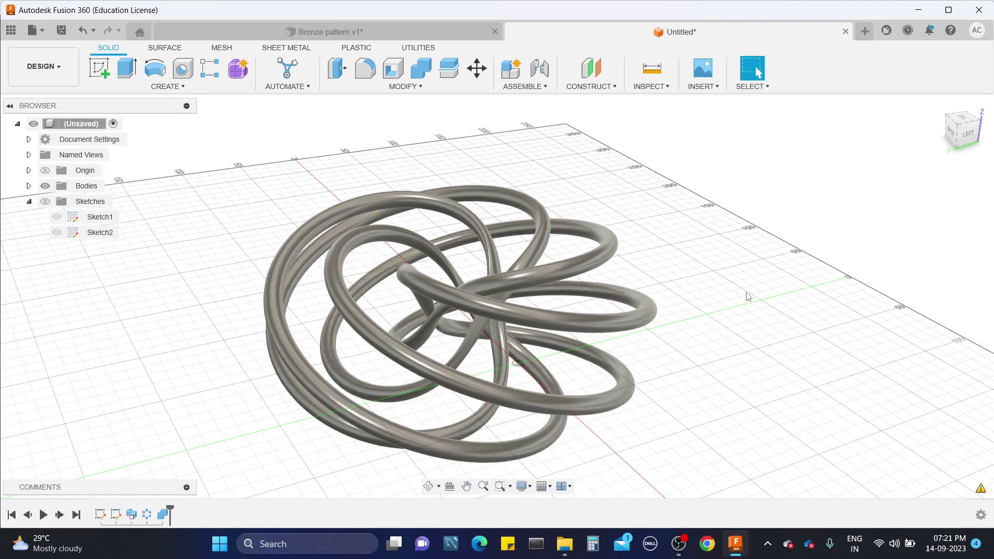
pyautogui.scroll(-1, 824, 277)
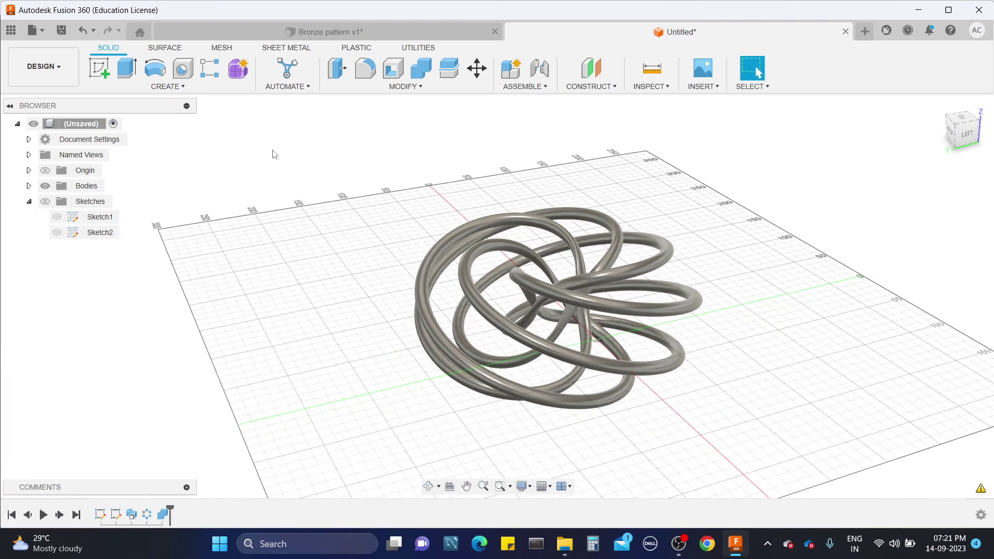
# - Switch to the Render workspace and collapse the rendering gallery
pyautogui.click(59, 81)
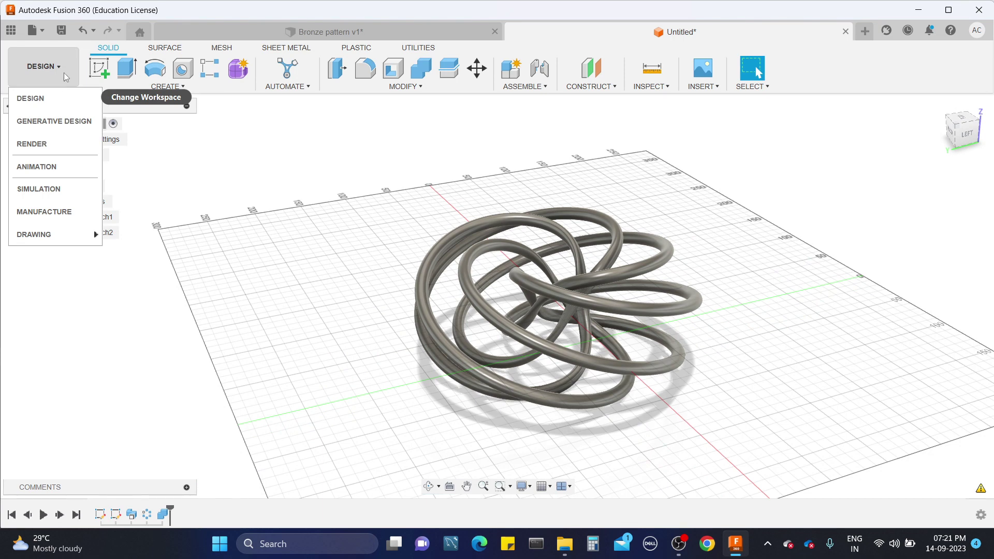
pyautogui.click(52, 149)
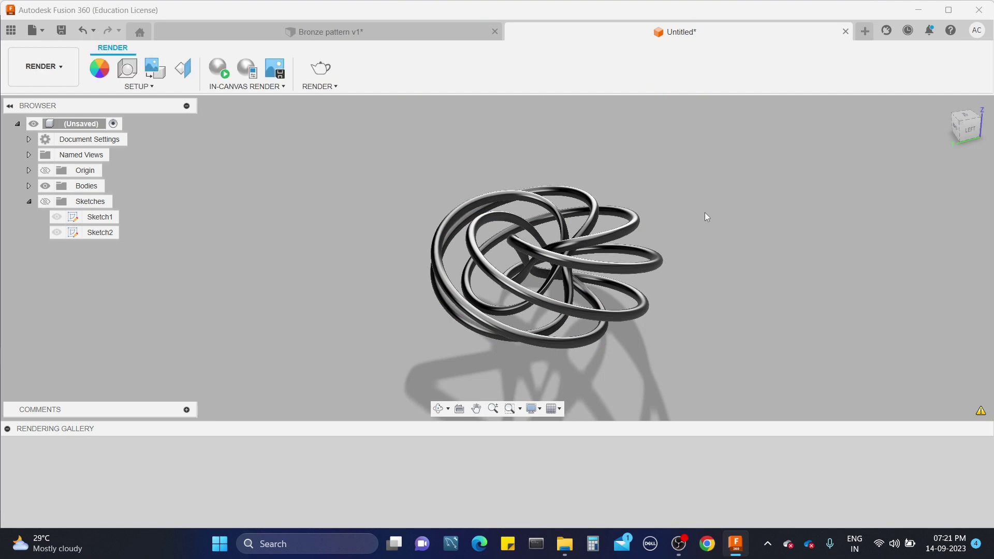
pyautogui.scroll(3, 704, 212)
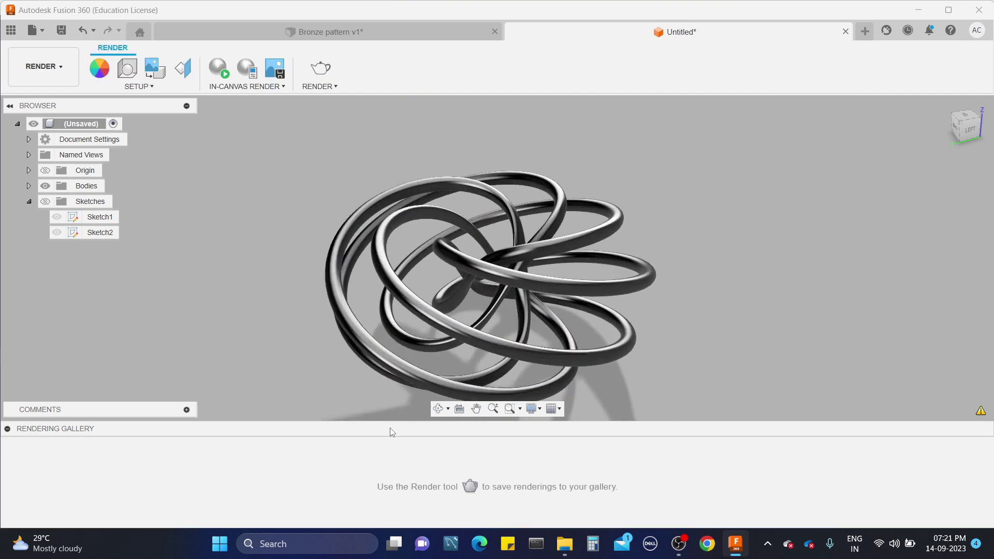
pyautogui.click(7, 428)
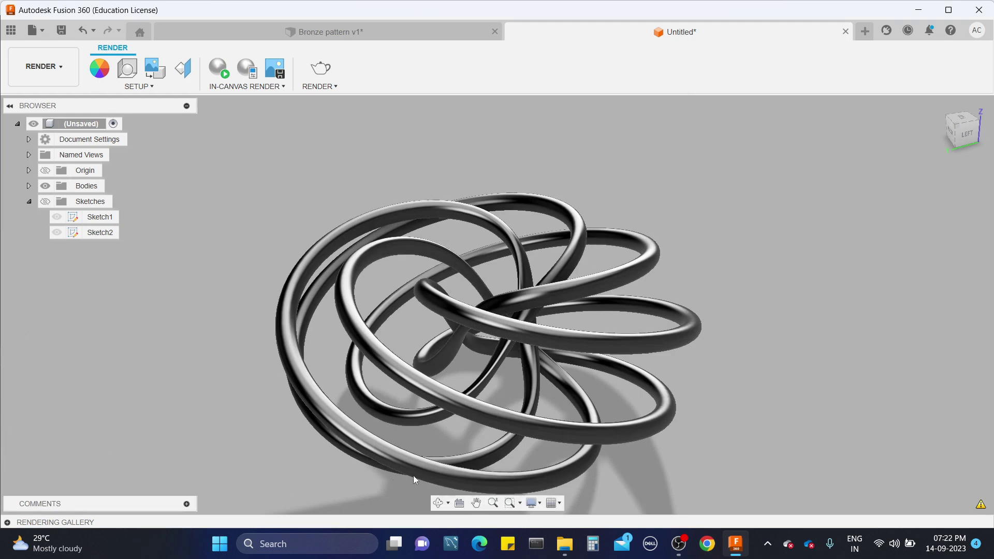
# - Apply the Gold - Polished appearance from the library's Metal category to the combined ring body
pyautogui.scroll(-4, 681, 313)
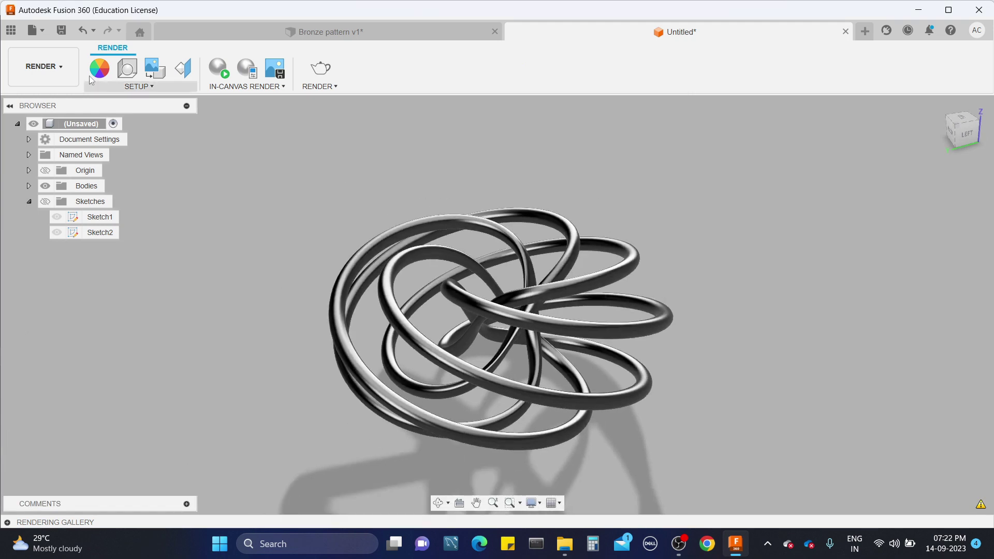
pyautogui.click(96, 76)
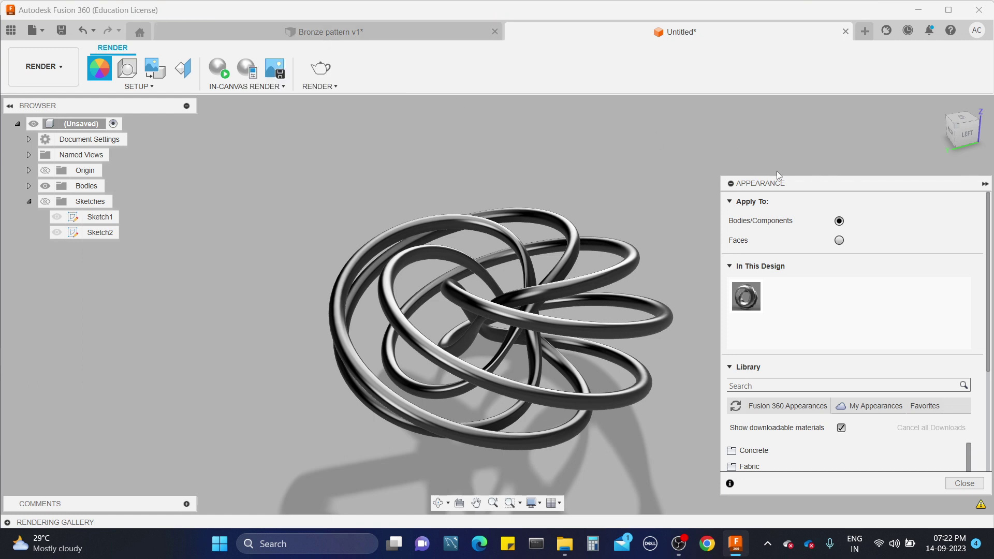
pyautogui.moveTo(778, 174); pyautogui.dragTo(772, 77)
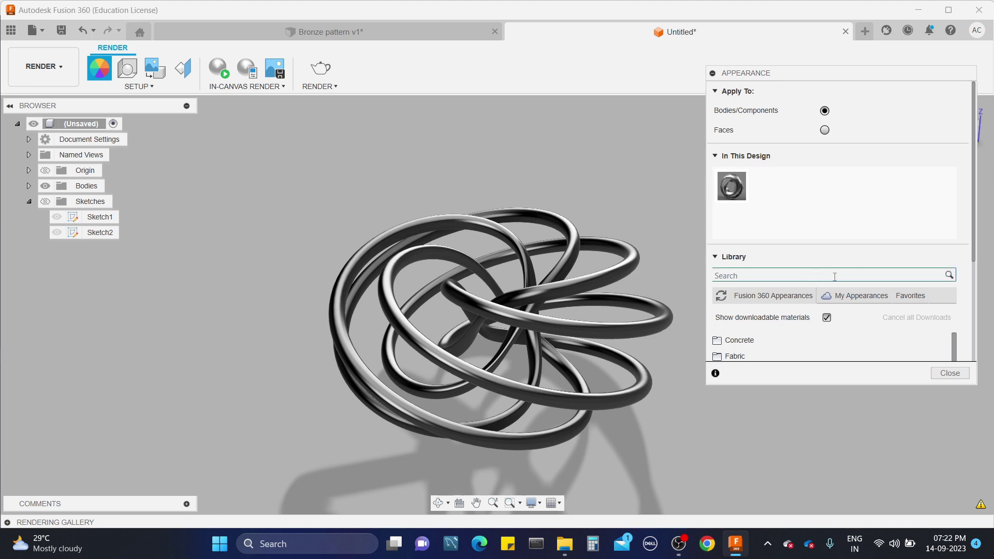
pyautogui.scroll(-5, 834, 277)
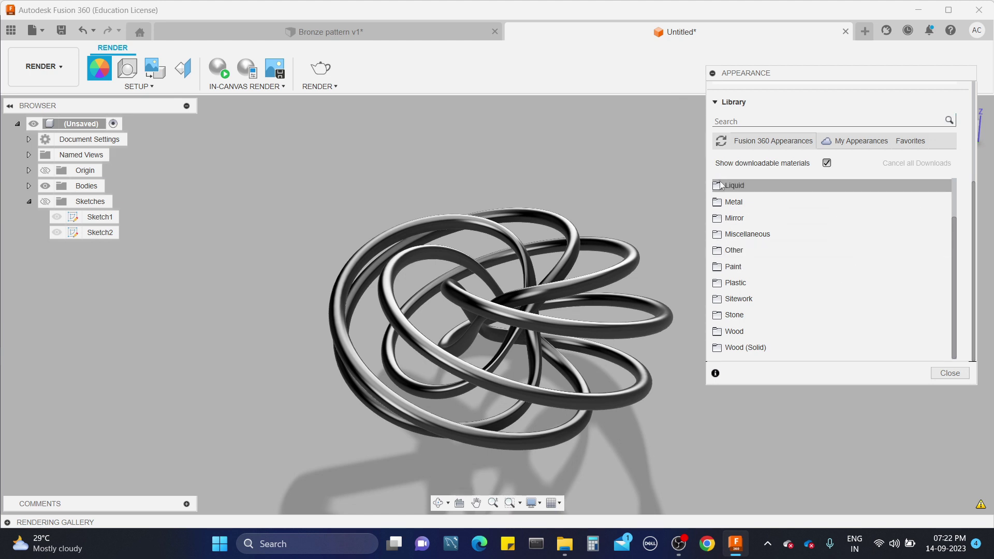
pyautogui.click(717, 203)
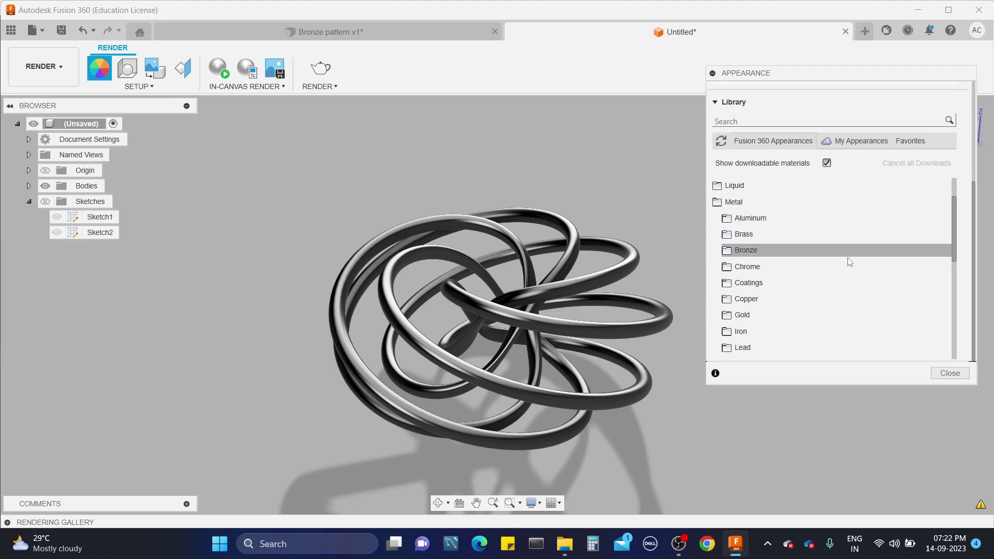
pyautogui.scroll(-3, 828, 259)
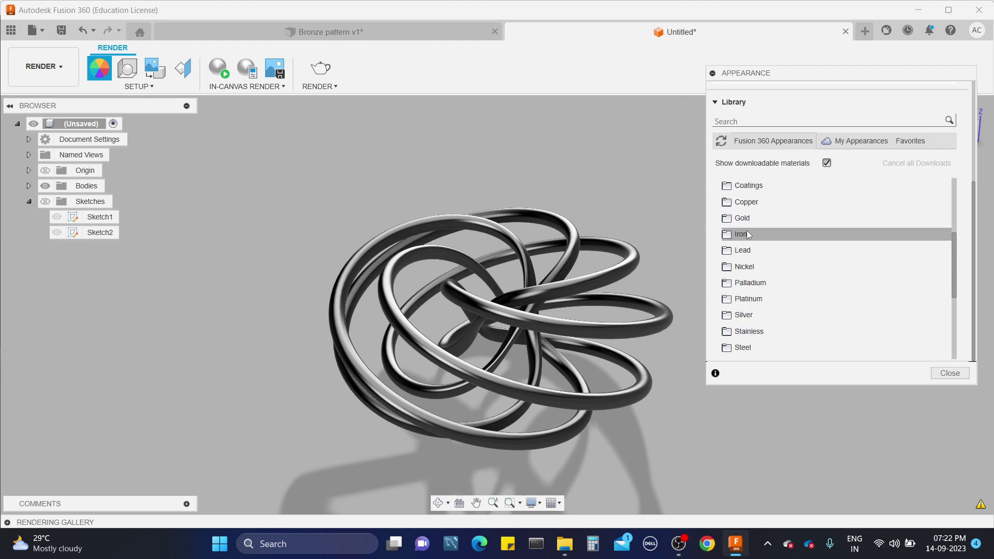
pyautogui.click(730, 220)
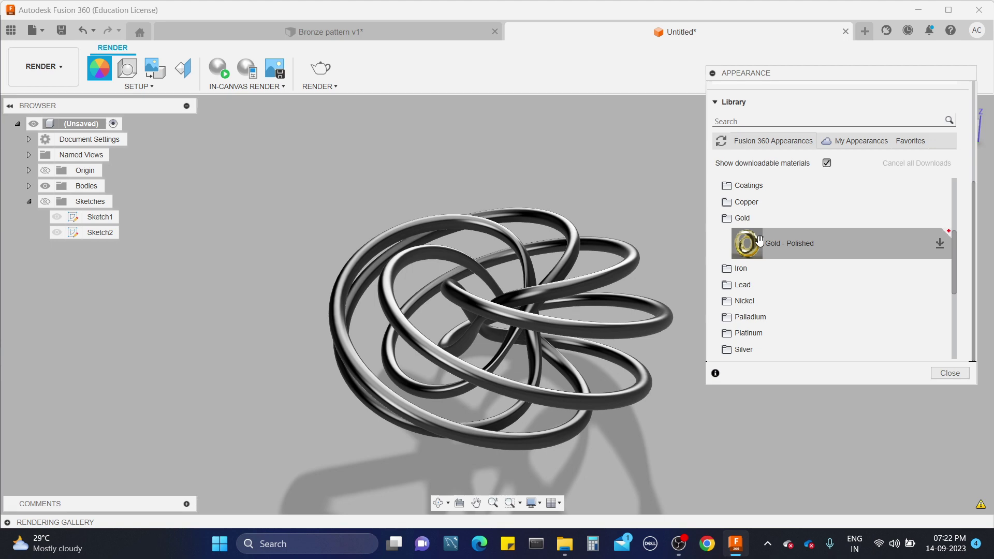
pyautogui.moveTo(760, 240); pyautogui.dragTo(659, 209)
pyautogui.moveTo(541, 220); pyautogui.dragTo(521, 244)
# - Examine the gold ring from slightly different angles and collapse the Appearance dialog
pyautogui.keyDown('shift'); pyautogui.moveTo(520, 244); pyautogui.dragTo(487, 289, button='middle'); pyautogui.keyUp('shift')
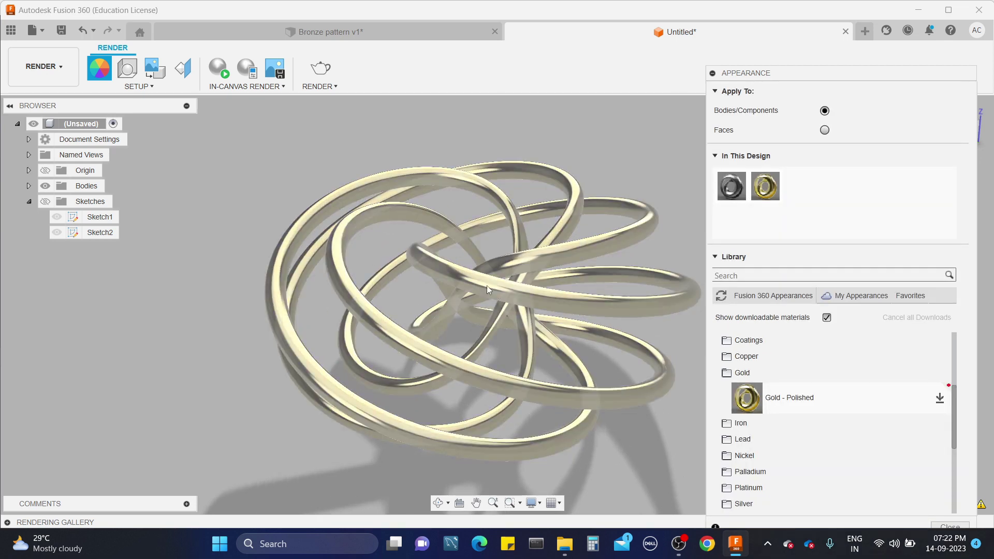
pyautogui.keyDown('shift'); pyautogui.moveTo(611, 290); pyautogui.dragTo(567, 264, button='middle'); pyautogui.keyUp('shift')
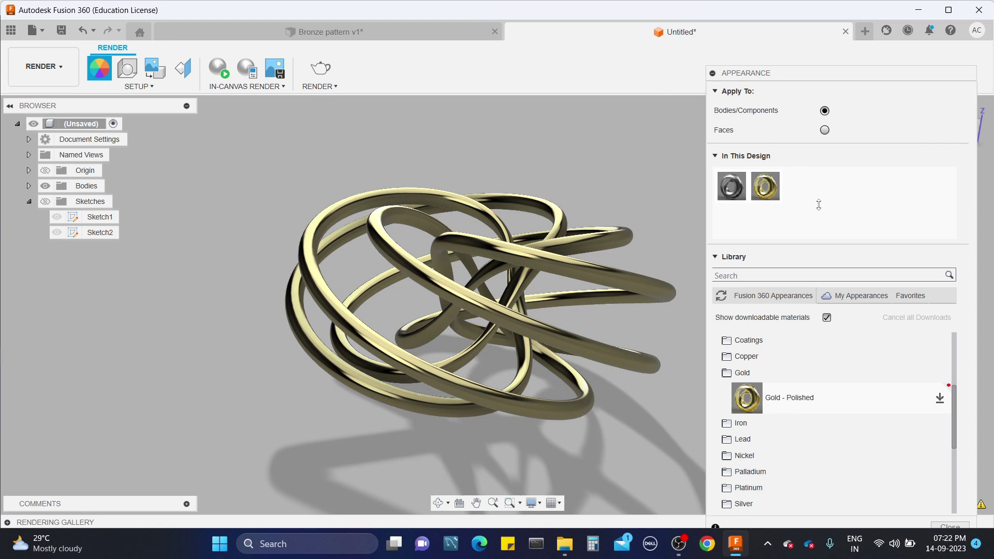
pyautogui.click(712, 73)
pyautogui.keyDown('shift'); pyautogui.moveTo(714, 233); pyautogui.dragTo(589, 273, button='middle'); pyautogui.keyUp('shift')
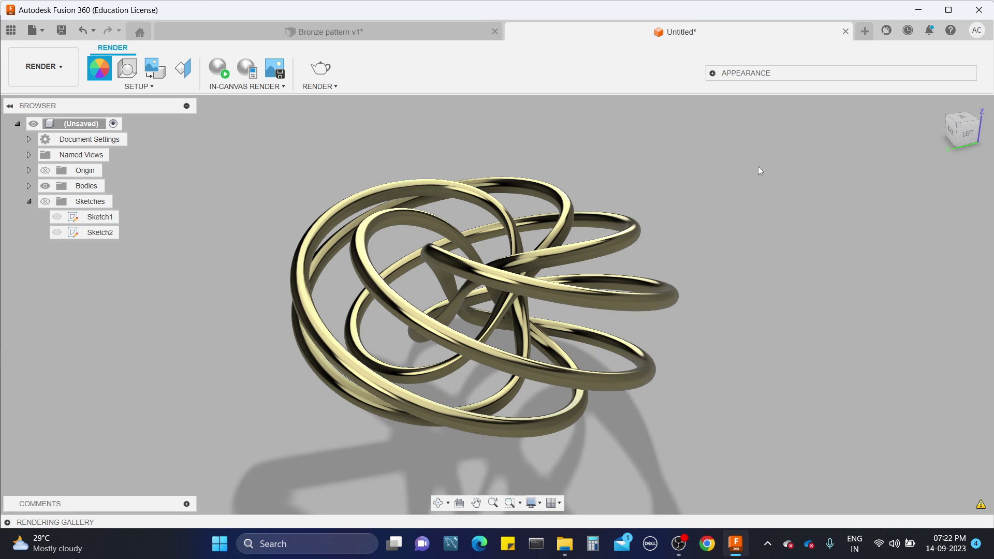
# - Set the scene's solid background color to RGB 250, 245, 245 in the scene settings
pyautogui.click(129, 68)
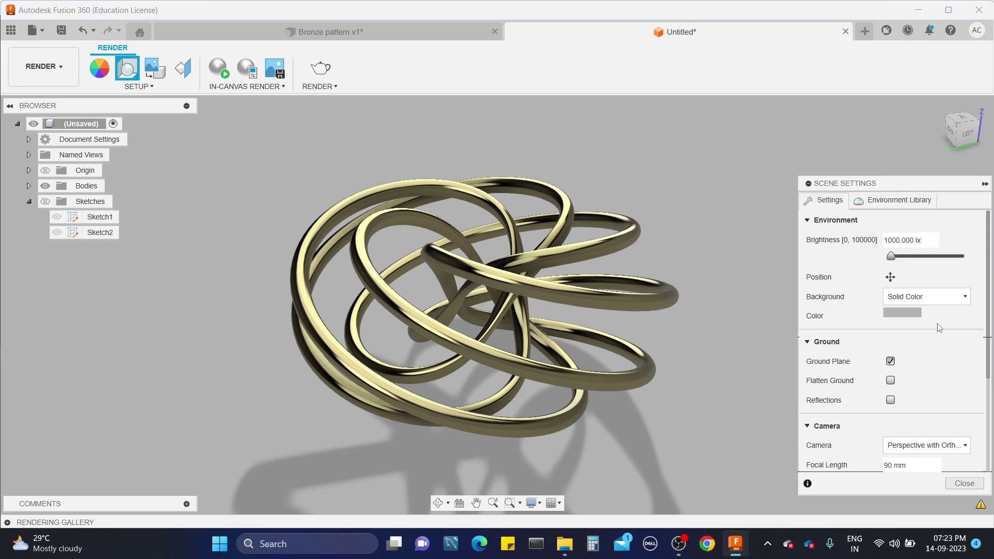
pyautogui.click(910, 313)
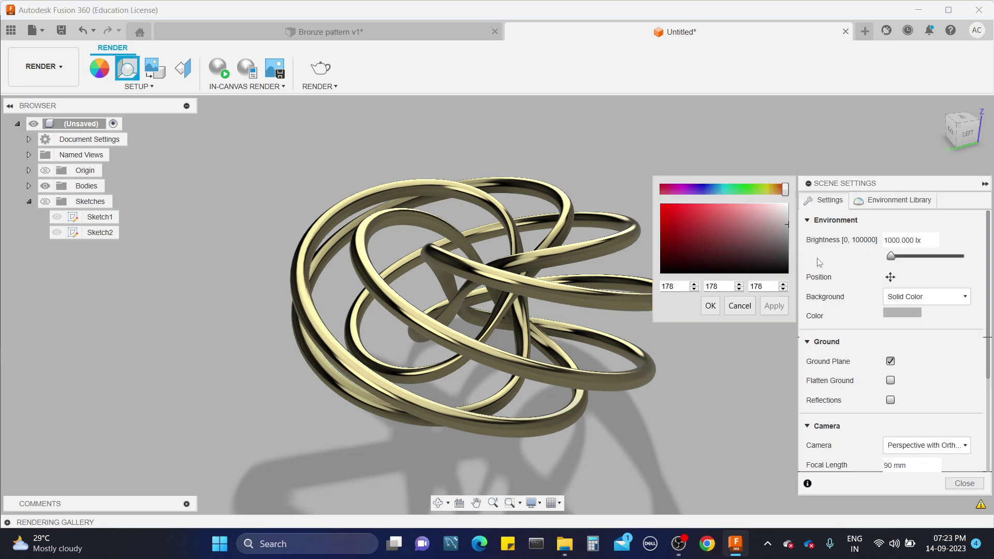
pyautogui.click(785, 207)
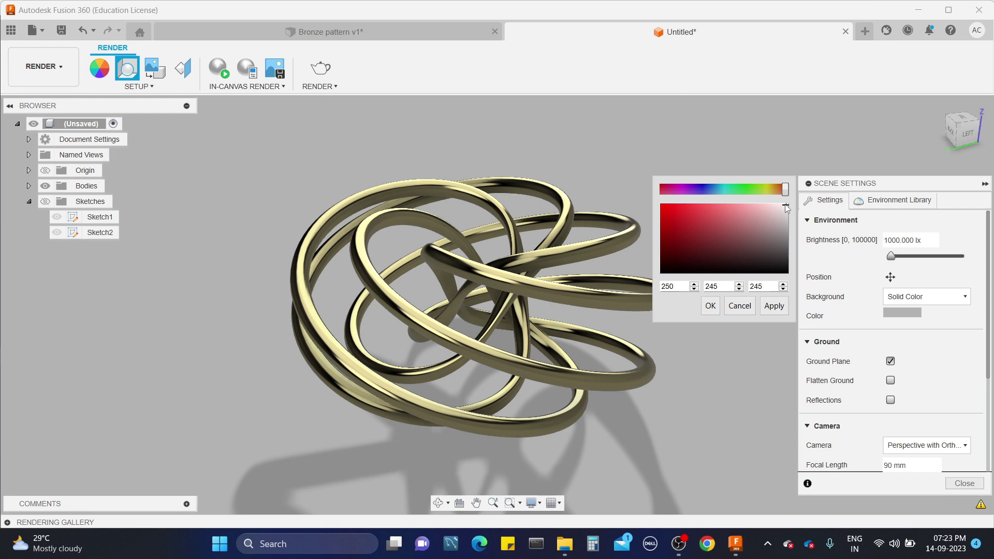
pyautogui.click(773, 306)
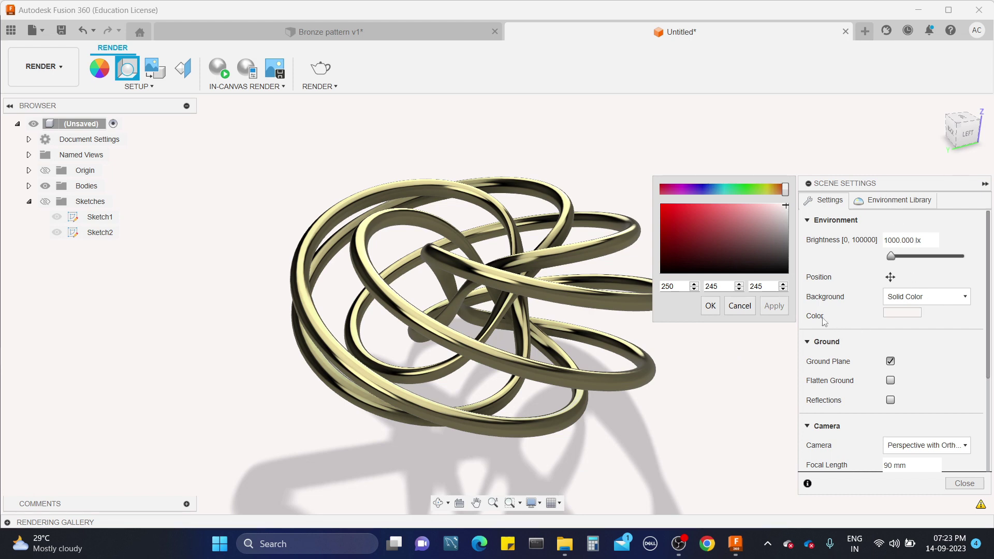
pyautogui.click(709, 306)
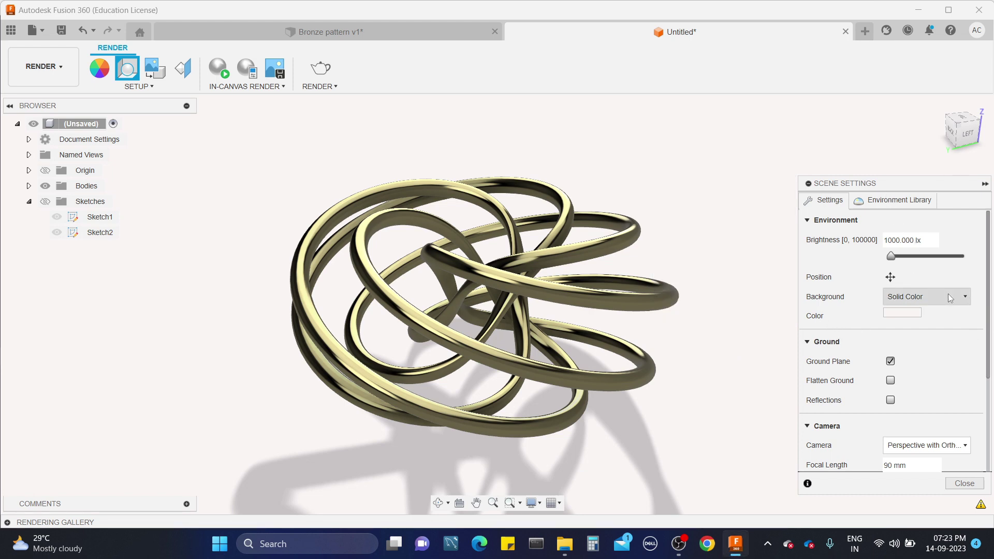
# - Change the scene background from a solid color to Environment
pyautogui.click(926, 297)
pyautogui.click(948, 311)
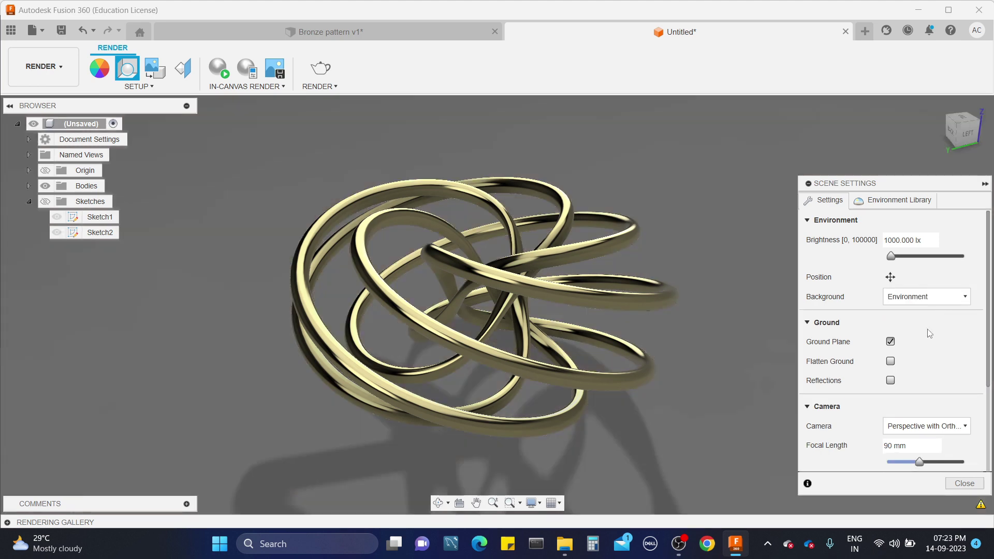
pyautogui.click(909, 298)
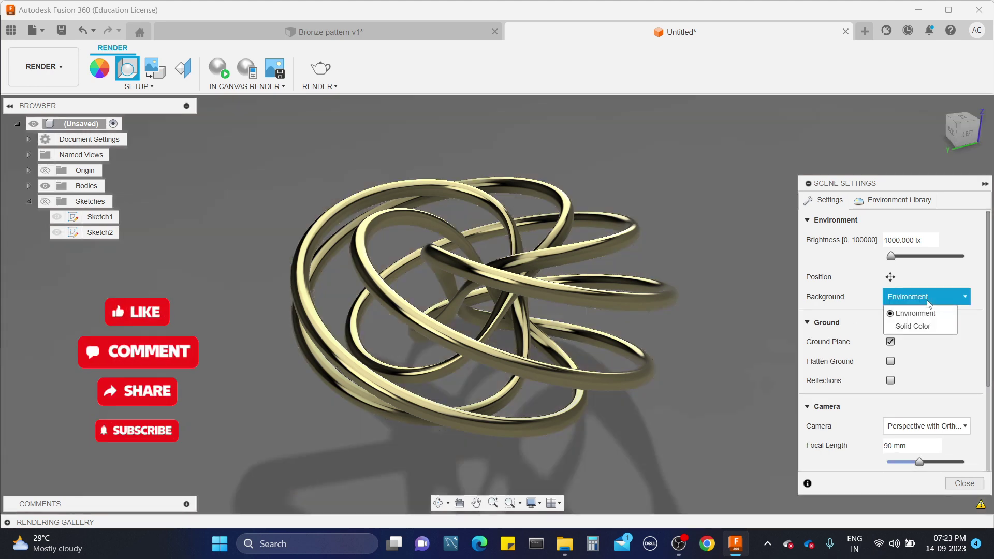
# - Try the Snow Field and Dry lake bed environments from the environment library on the scene
pyautogui.click(899, 200)
pyautogui.scroll(-5, 885, 394)
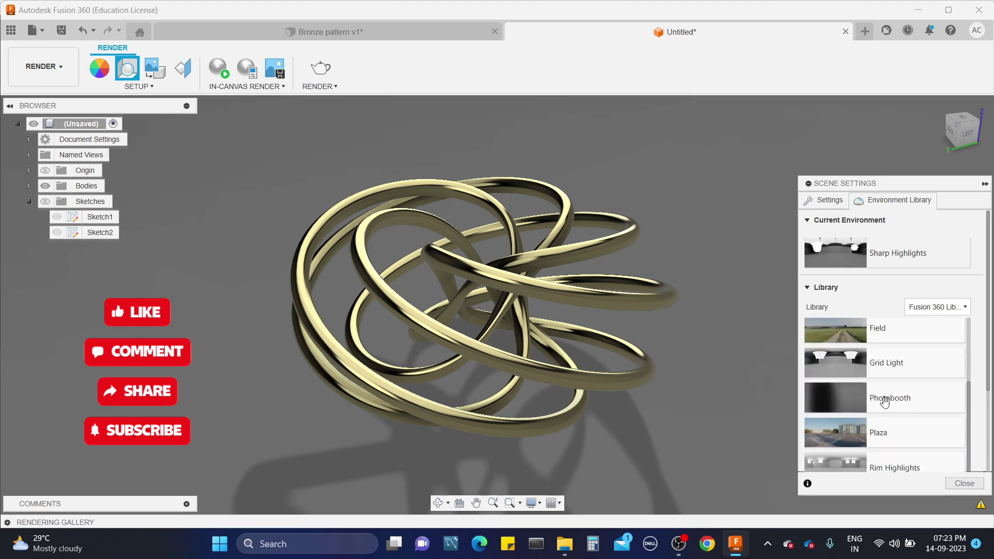
pyautogui.scroll(-3, 885, 402)
pyautogui.scroll(3, 854, 403)
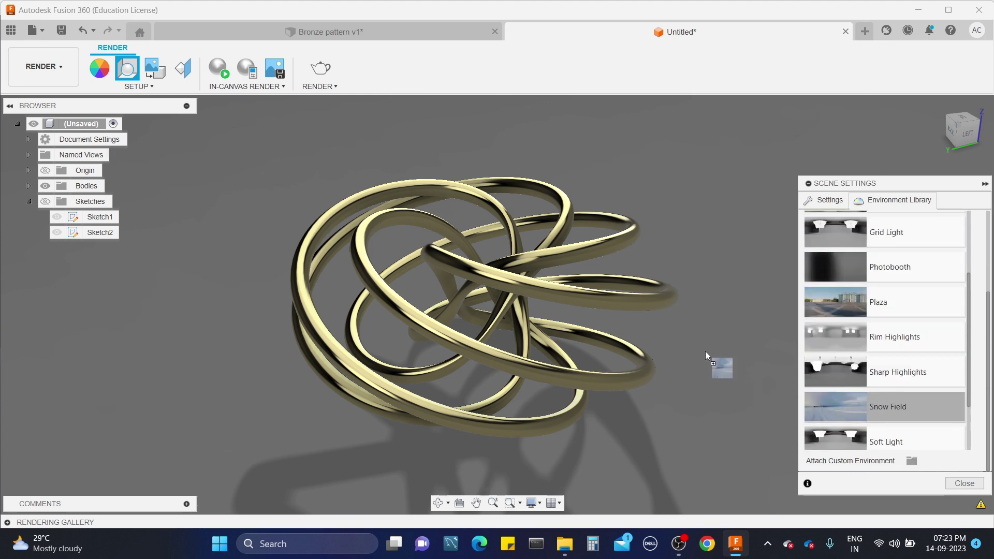
pyautogui.moveTo(704, 352); pyautogui.dragTo(705, 343)
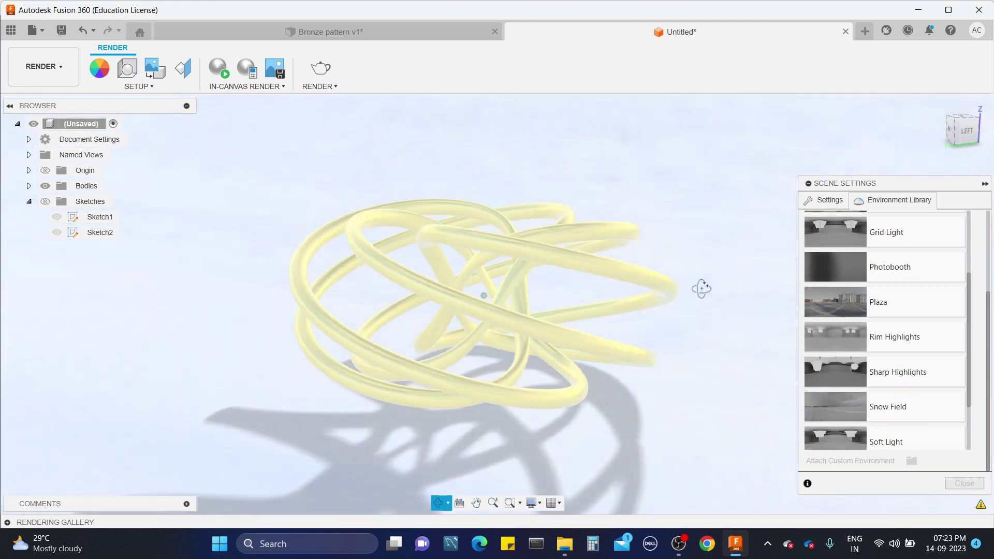
pyautogui.scroll(4, 868, 341)
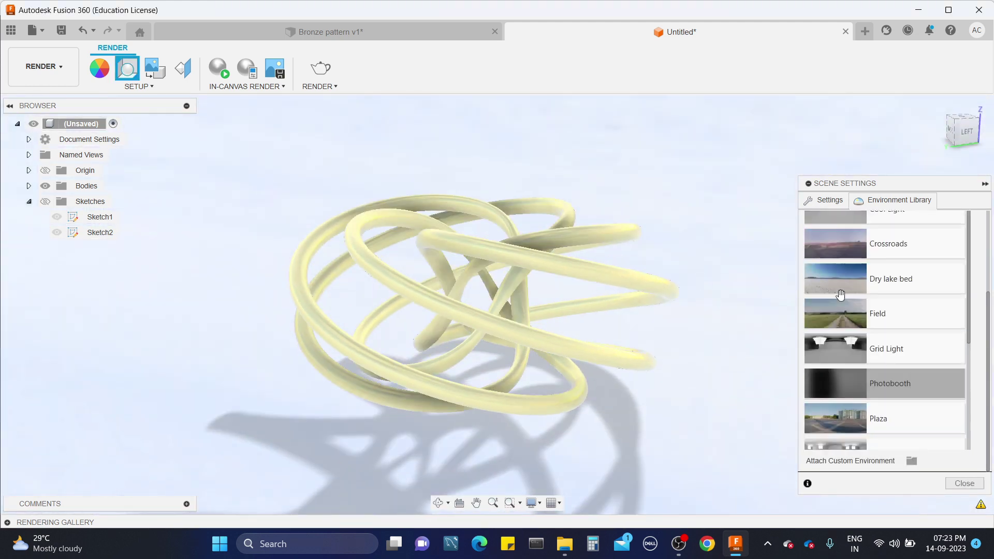
pyautogui.moveTo(834, 294); pyautogui.dragTo(693, 340)
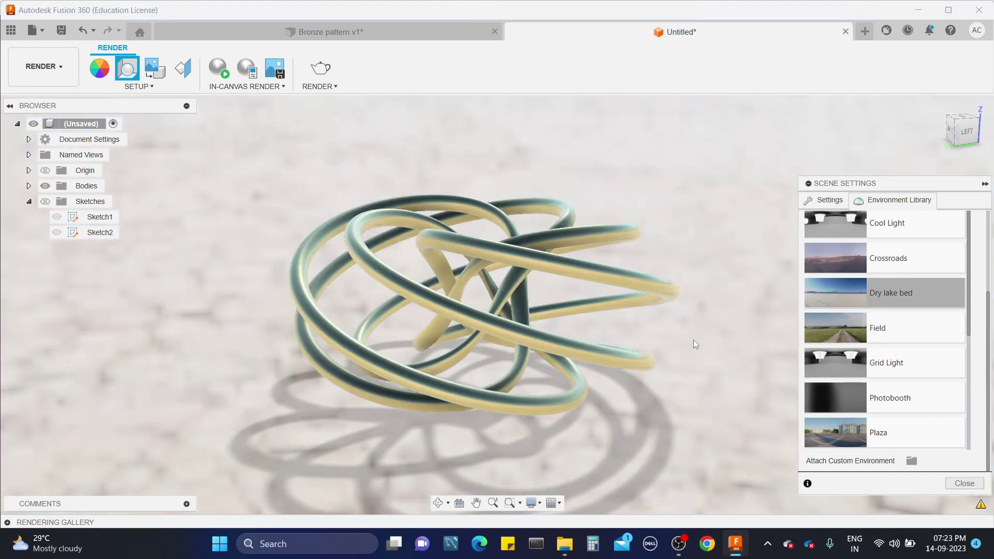
# - Apply the Photobooth environment to the scene, orbit the ring to check its lighting and browse the remaining environments
pyautogui.scroll(-1, 880, 408)
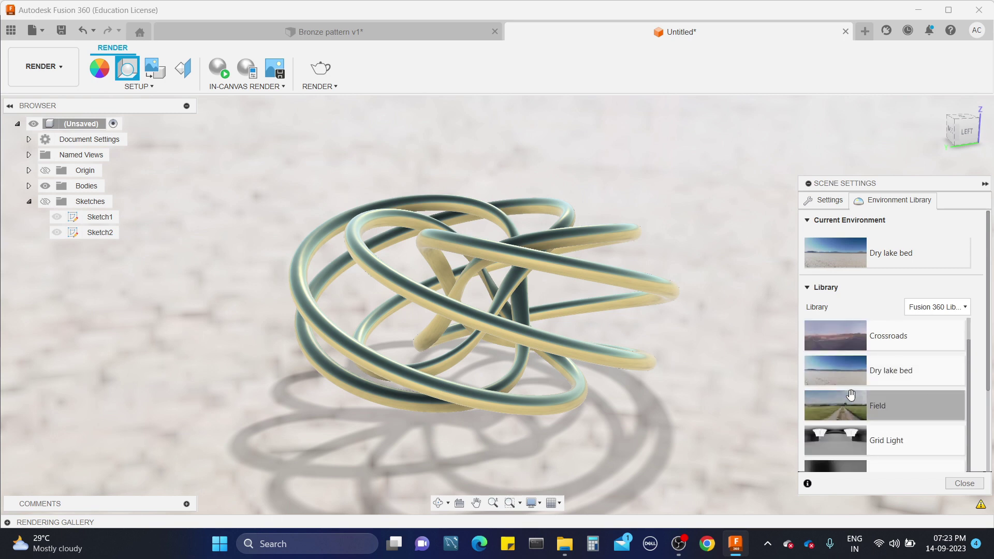
pyautogui.scroll(-3, 882, 411)
pyautogui.scroll(1, 882, 410)
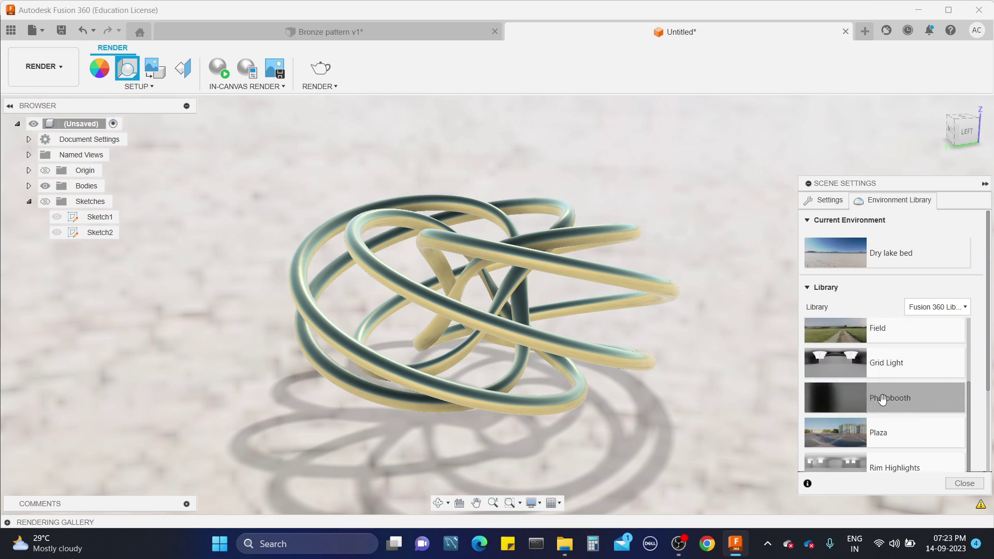
pyautogui.moveTo(562, 365); pyautogui.dragTo(563, 366)
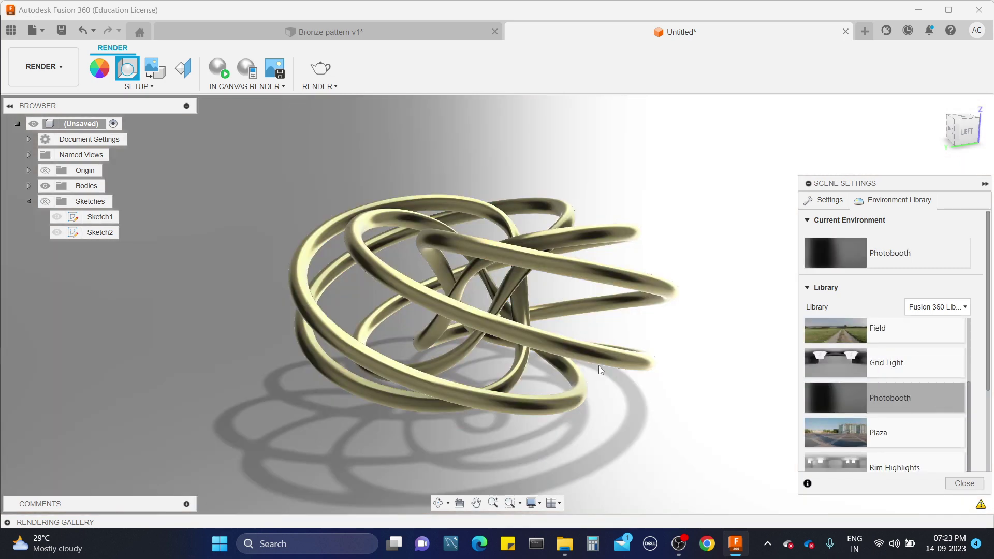
pyautogui.moveTo(639, 334); pyautogui.dragTo(706, 355)
pyautogui.press('Escape')
pyautogui.moveTo(706, 279)
pyautogui.keyDown('shift'); pyautogui.mouseDown(button='middle')
pyautogui.moveTo(688, 285)
pyautogui.moveTo(698, 276)
pyautogui.mouseUp(button='middle'); pyautogui.keyUp('shift')
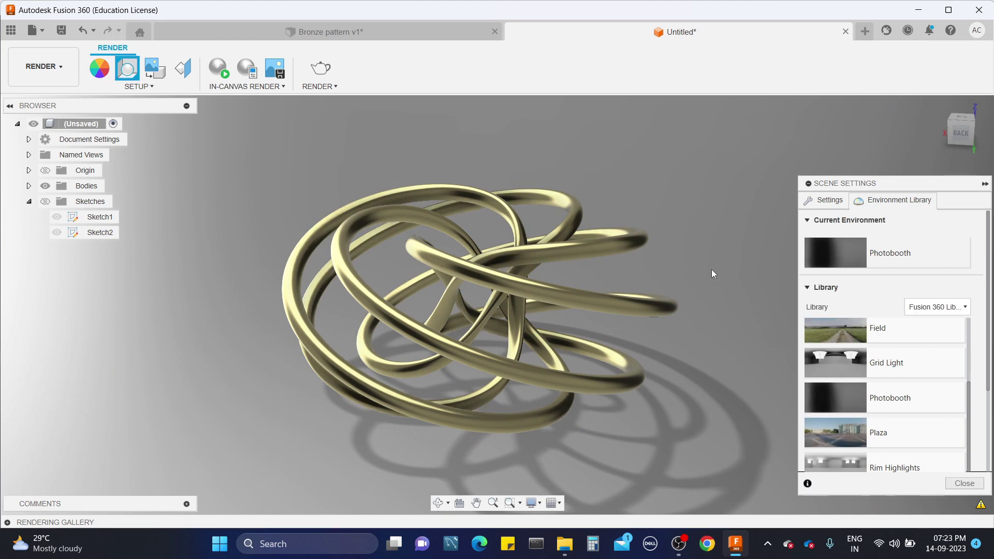
pyautogui.scroll(-3, 918, 376)
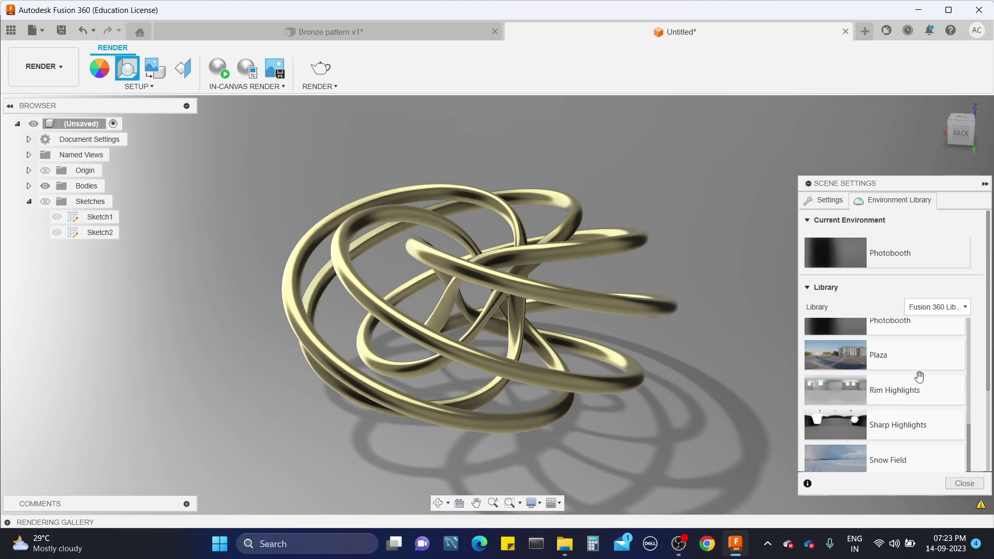
pyautogui.scroll(-1, 917, 374)
pyautogui.scroll(5, 915, 341)
# - Raise the environment brightness slightly and set the camera exposure to 10.3 EV in the scene settings
pyautogui.click(835, 202)
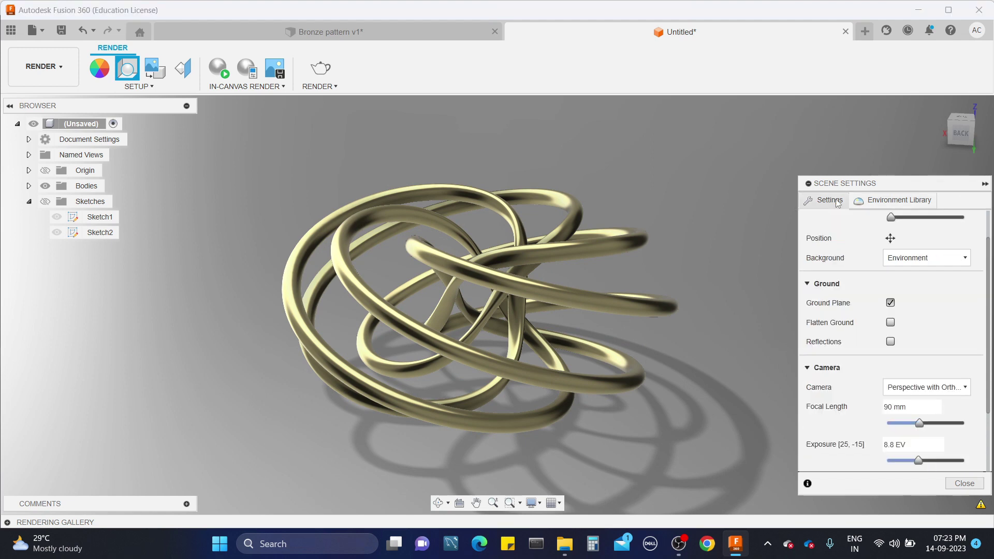
pyautogui.moveTo(891, 217)
pyautogui.mouseDown()
pyautogui.moveTo(908, 218)
pyautogui.moveTo(886, 217)
pyautogui.moveTo(897, 221)
pyautogui.mouseUp()
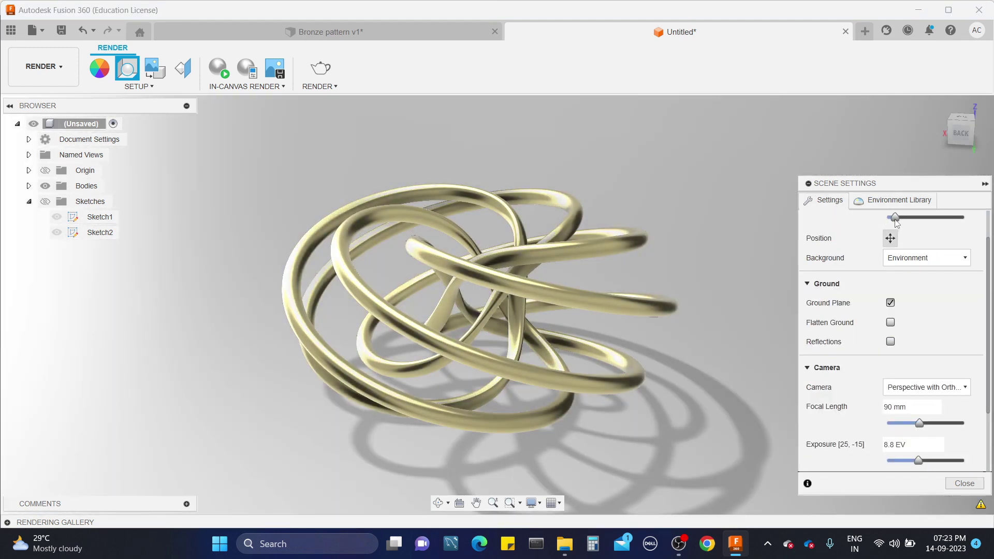
pyautogui.click(943, 460)
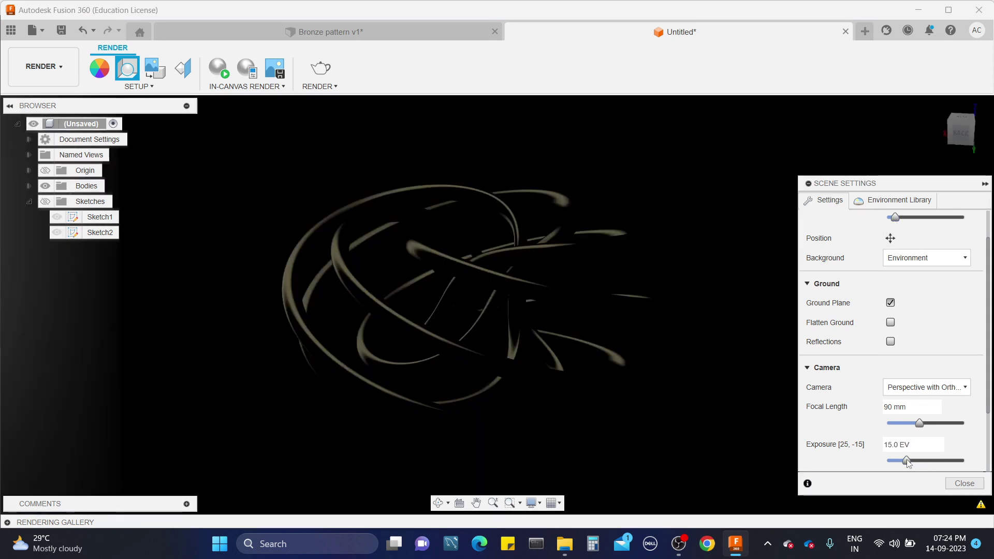
pyautogui.moveTo(906, 462); pyautogui.dragTo(916, 460)
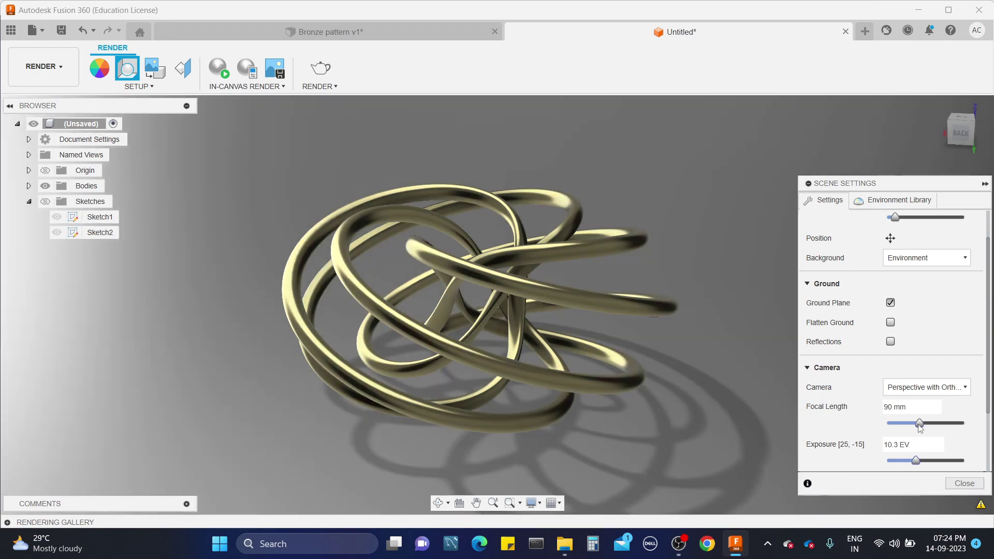
# - Set the camera's focal length to 48 mm and lower the environment brightness slightly
pyautogui.moveTo(918, 425); pyautogui.dragTo(900, 427)
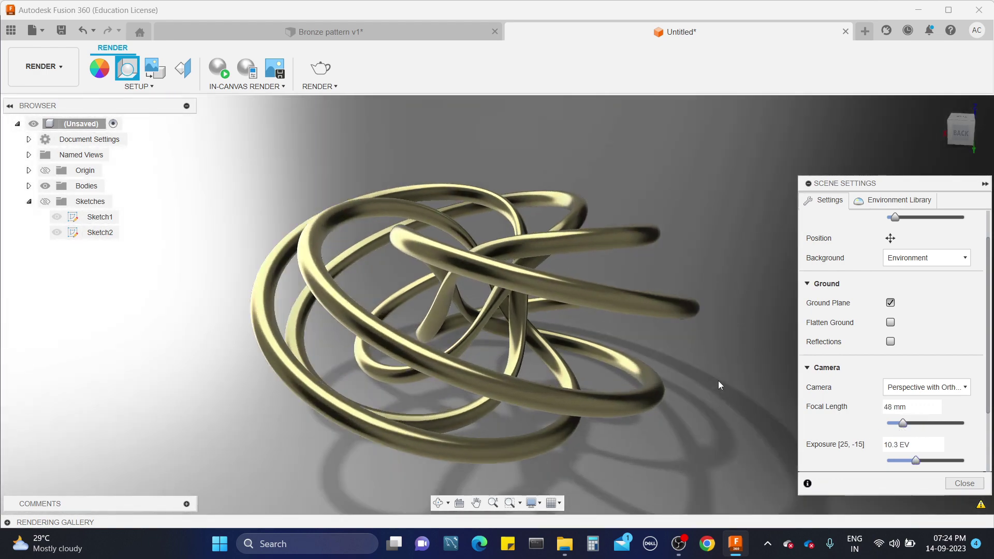
pyautogui.keyDown('shift'); pyautogui.moveTo(716, 382); pyautogui.dragTo(967, 458, button='middle'); pyautogui.keyUp('shift')
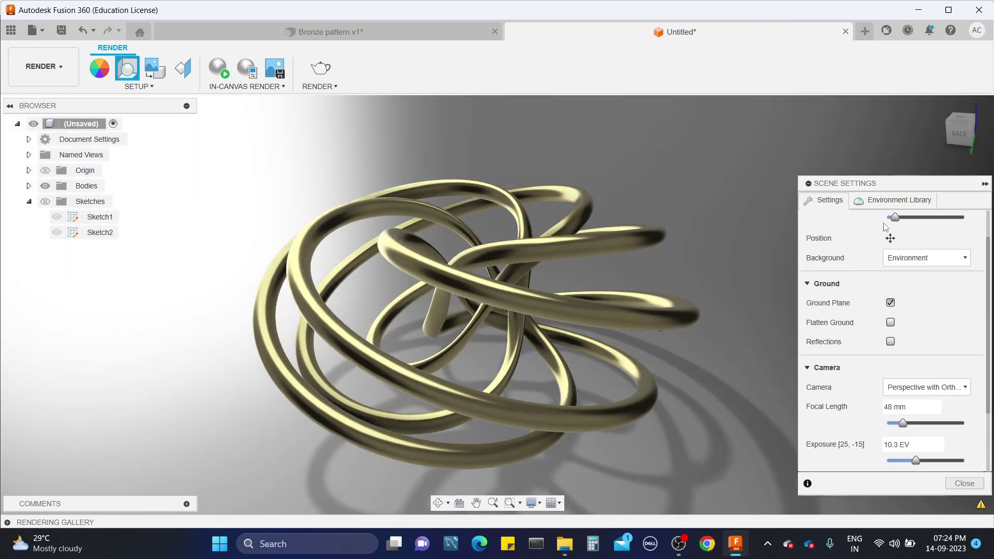
pyautogui.moveTo(894, 218); pyautogui.dragTo(893, 219)
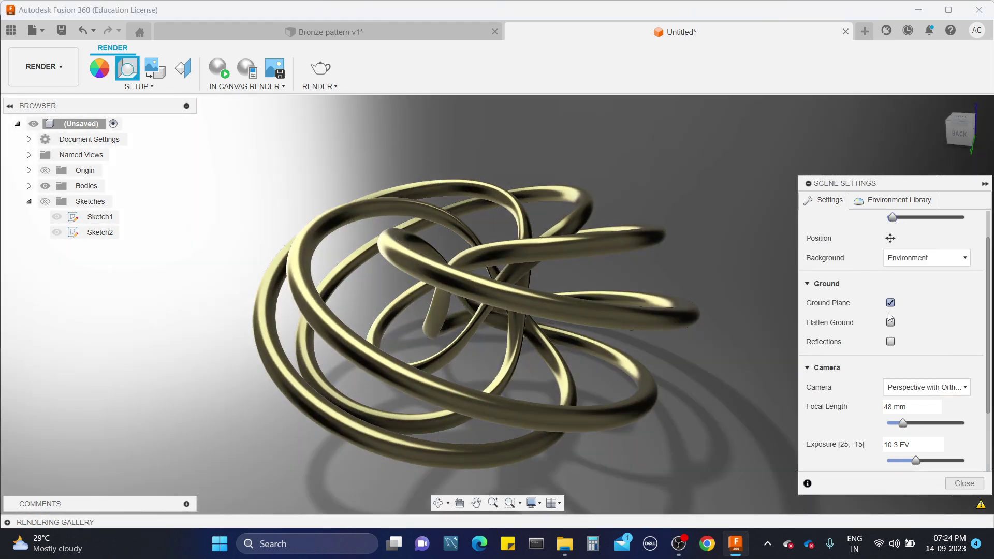
pyautogui.scroll(-3, 890, 311)
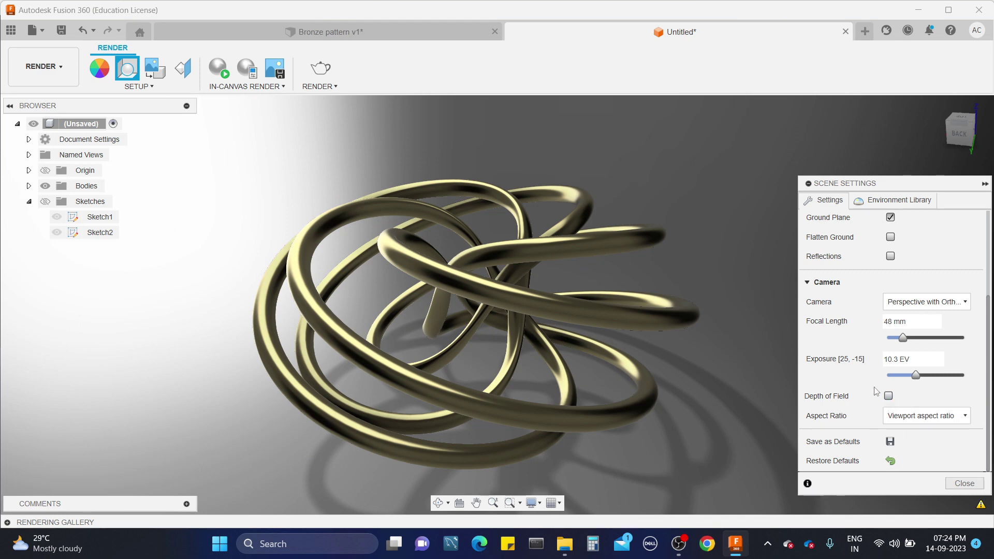
# - Enable Flatten Ground and Reflections for the scene's ground plane in the scene settings
pyautogui.scroll(1, 905, 305)
pyautogui.click(890, 275)
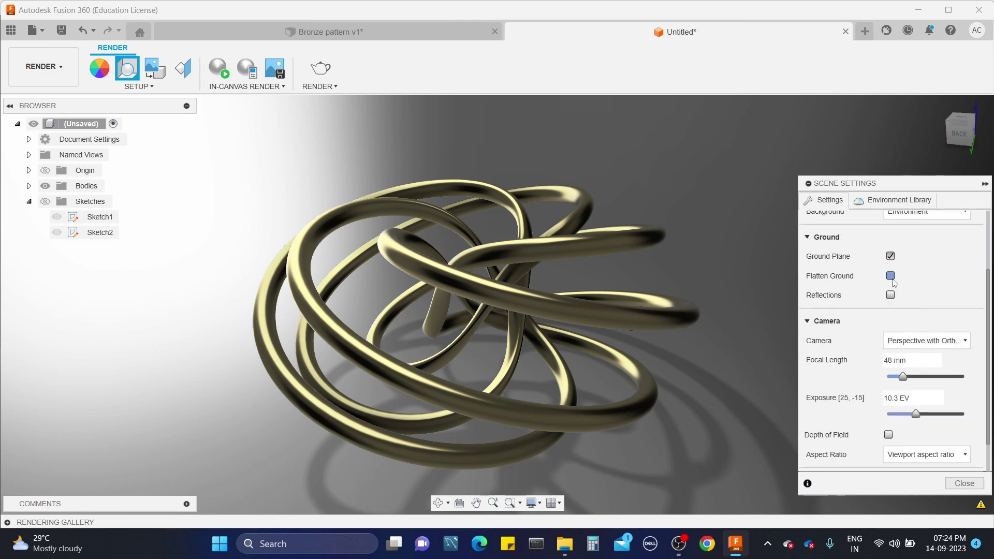
pyautogui.click(891, 295)
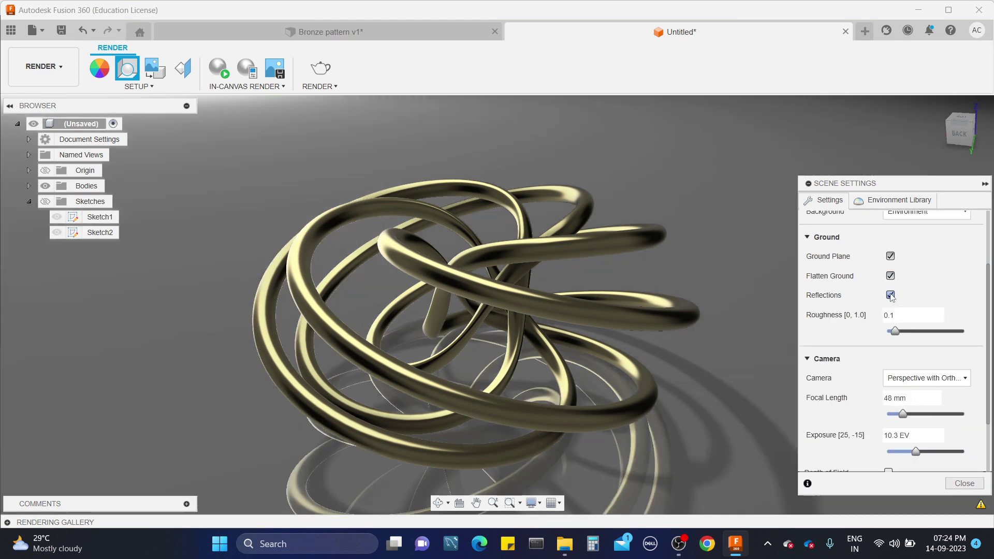
pyautogui.scroll(-2, 890, 296)
pyautogui.scroll(-2, 740, 326)
pyautogui.scroll(2, 740, 326)
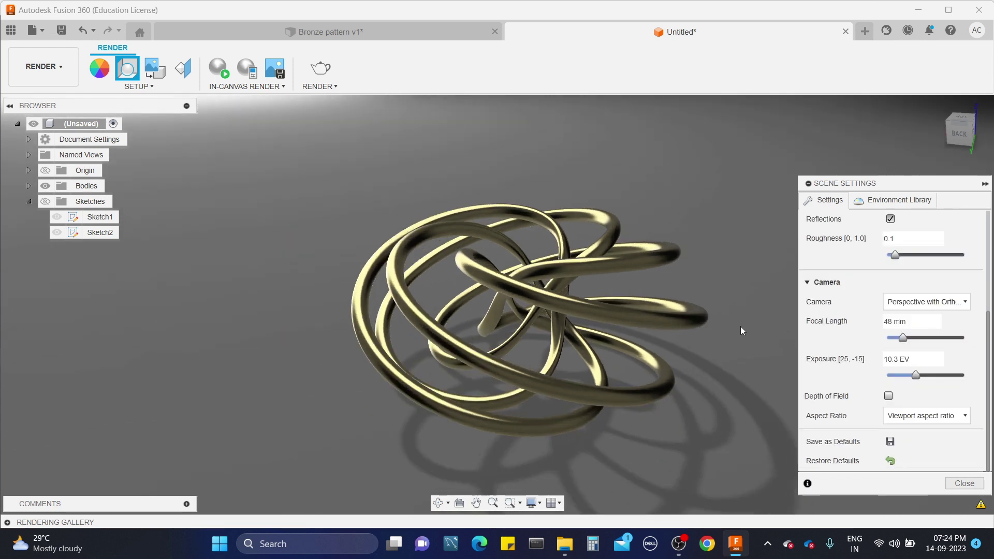
pyautogui.scroll(1, 753, 399)
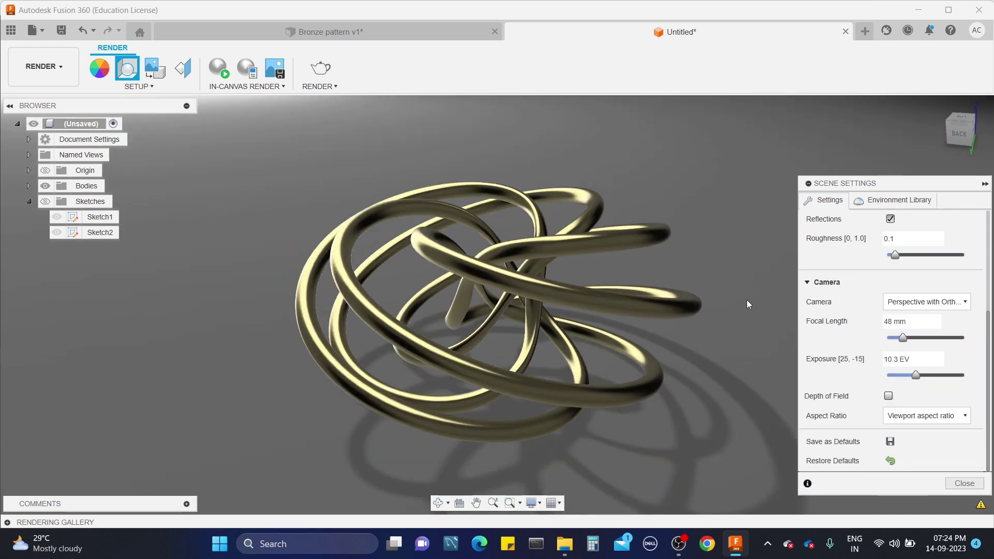
# - Close the scene settings and start an in-canvas render of the gold ring
pyautogui.click(899, 200)
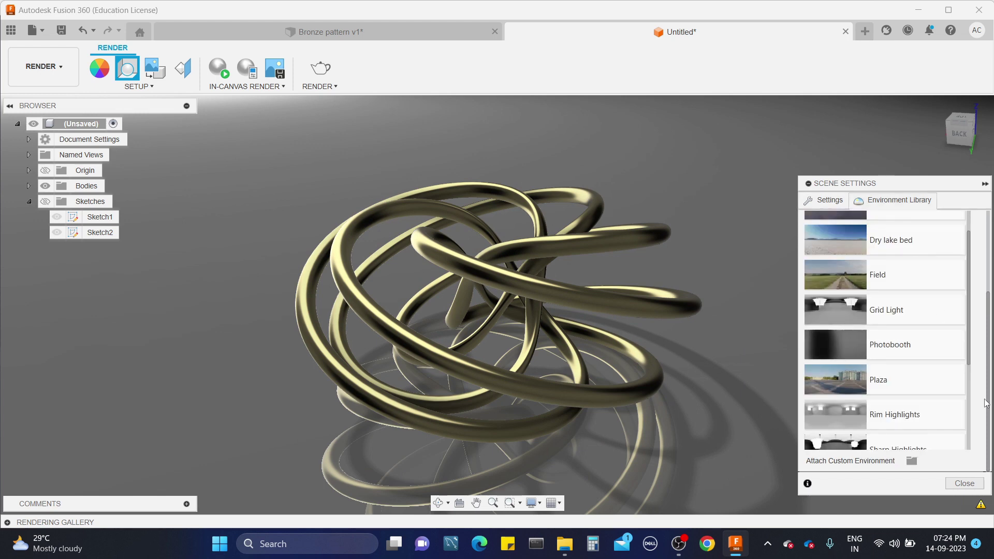
pyautogui.click(965, 483)
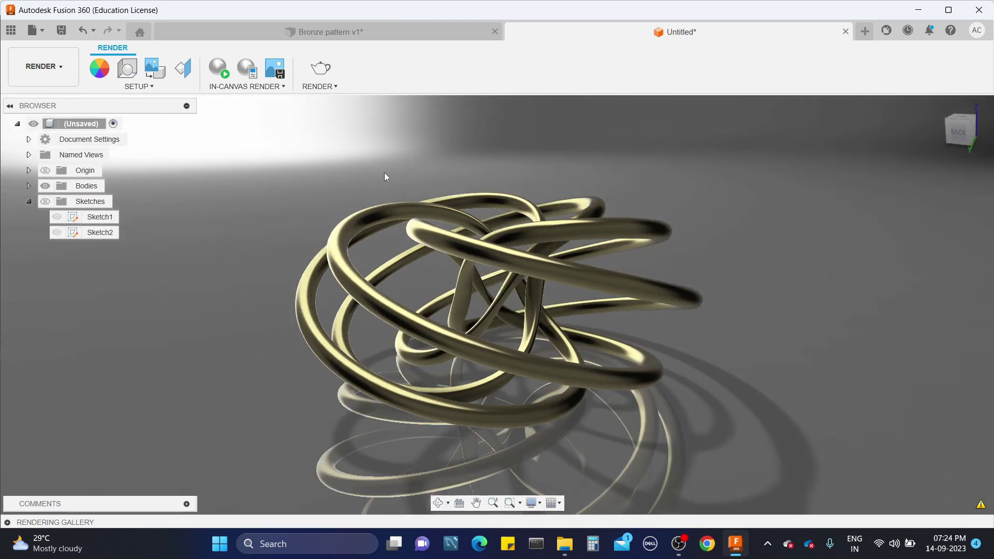
pyautogui.click(249, 88)
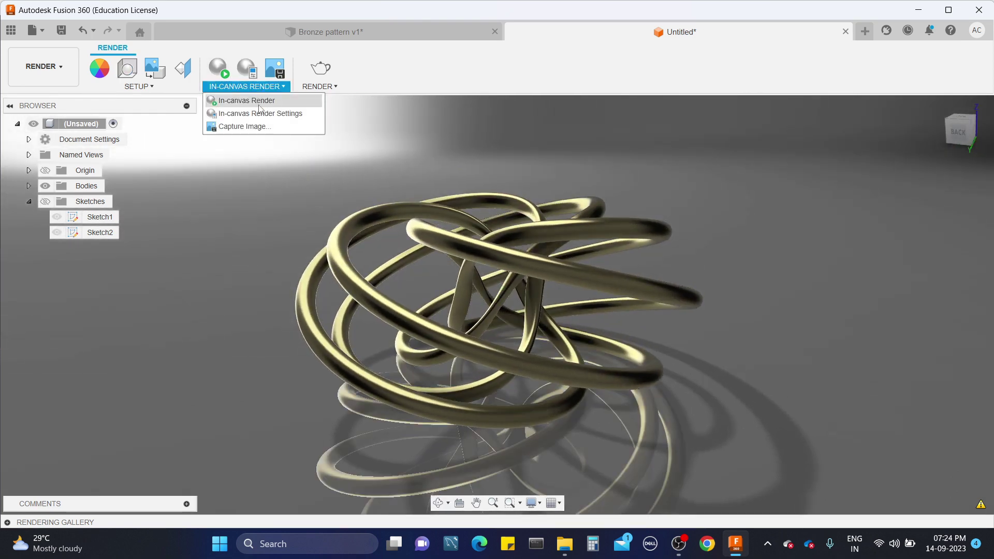
pyautogui.click(259, 104)
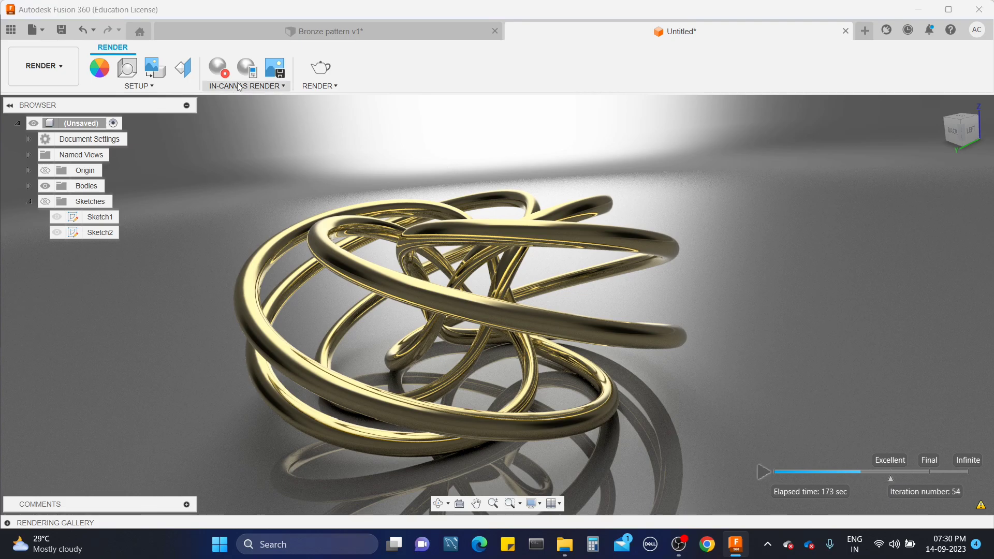
pyautogui.click(274, 69)
pyautogui.click(512, 207)
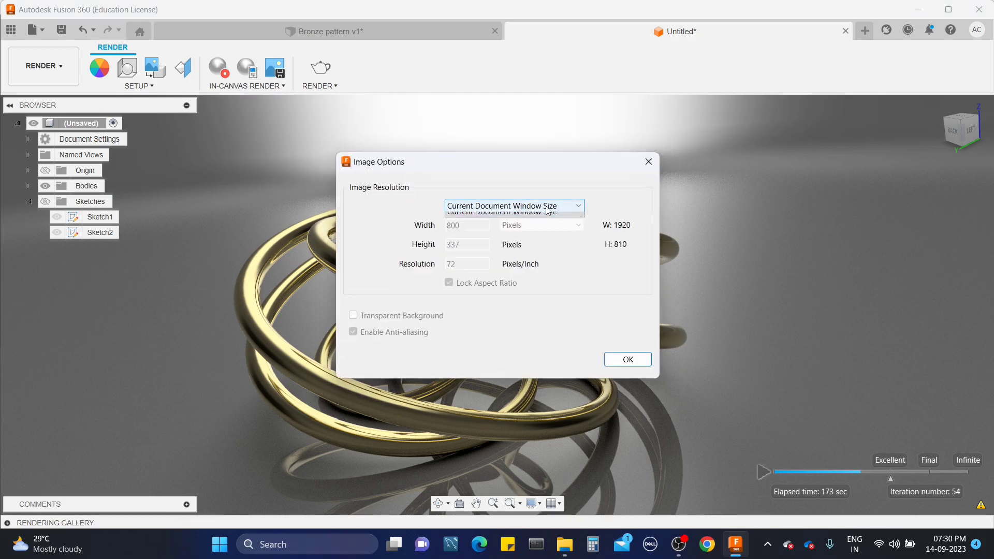
pyautogui.click(512, 216)
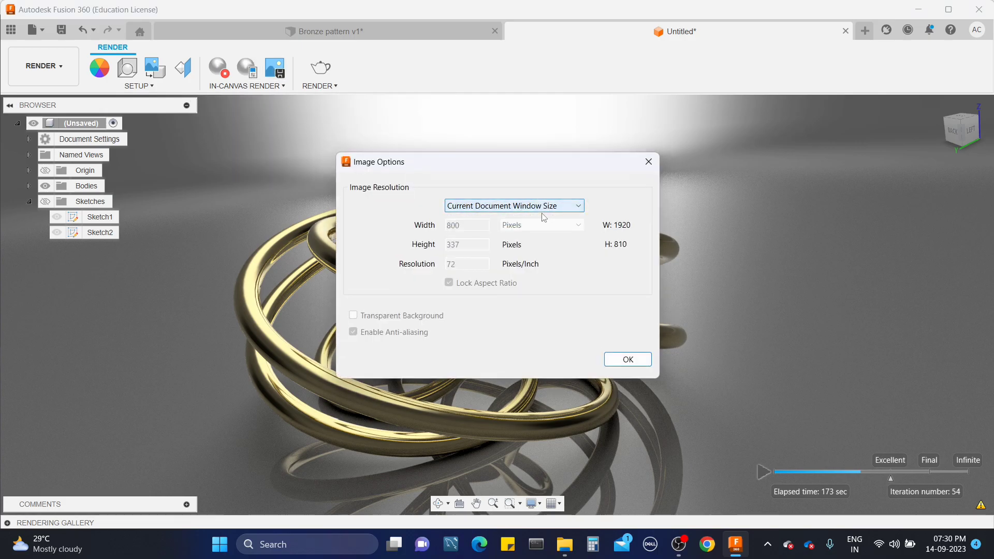
pyautogui.click(625, 361)
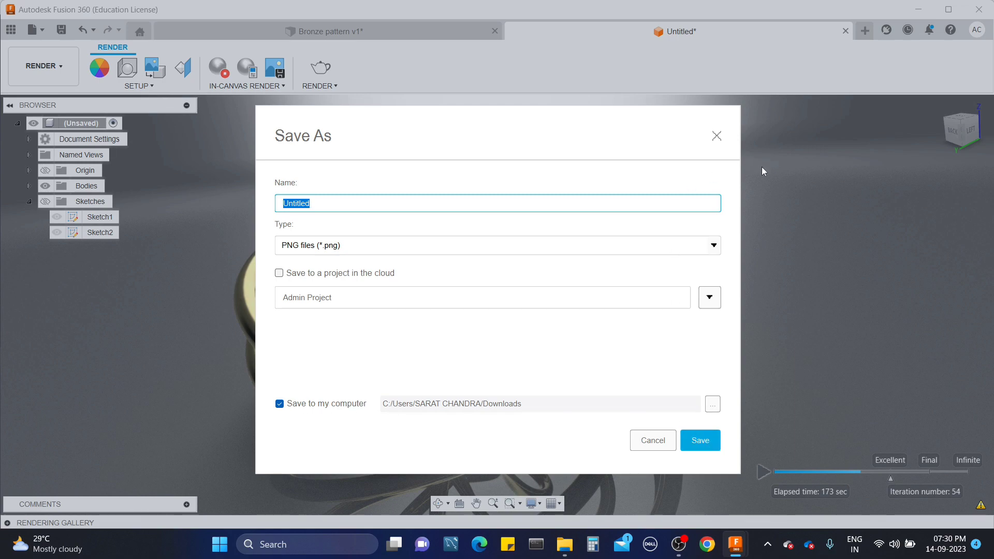
pyautogui.click(718, 137)
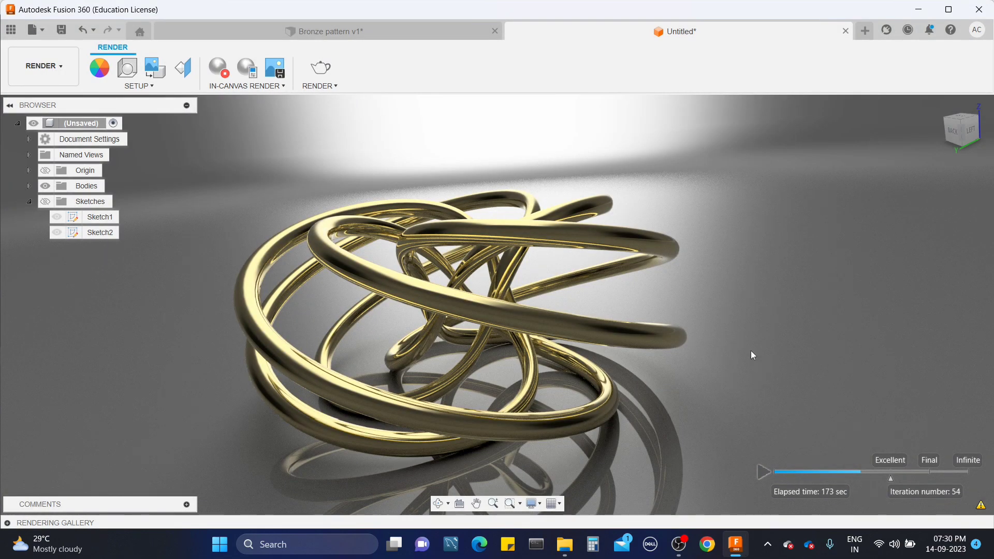
# - Capture the rendered image and save it as a PNG file named Gold in the computer's Downloads folder
pyautogui.click(285, 65)
pyautogui.click(627, 357)
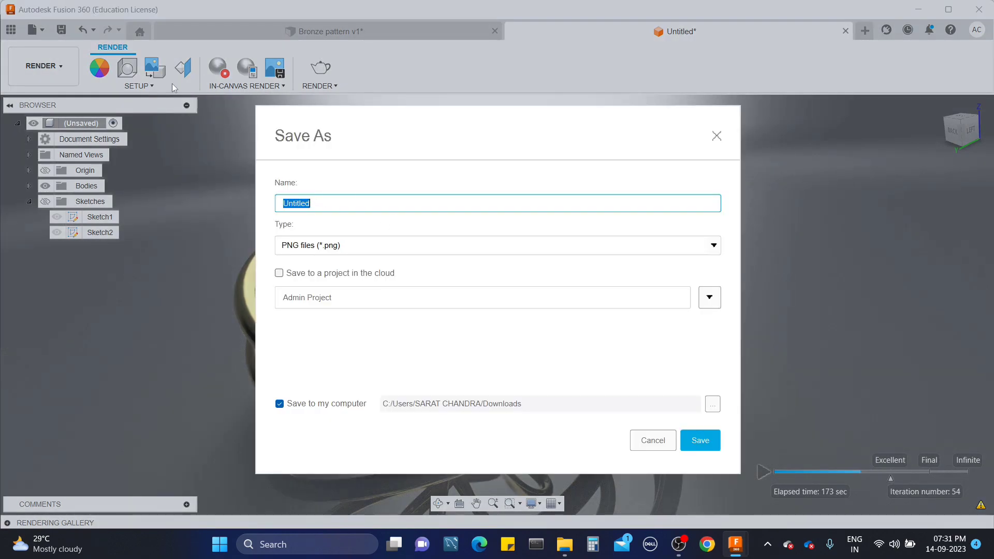
pyautogui.write('Gold')
pyautogui.click(697, 442)
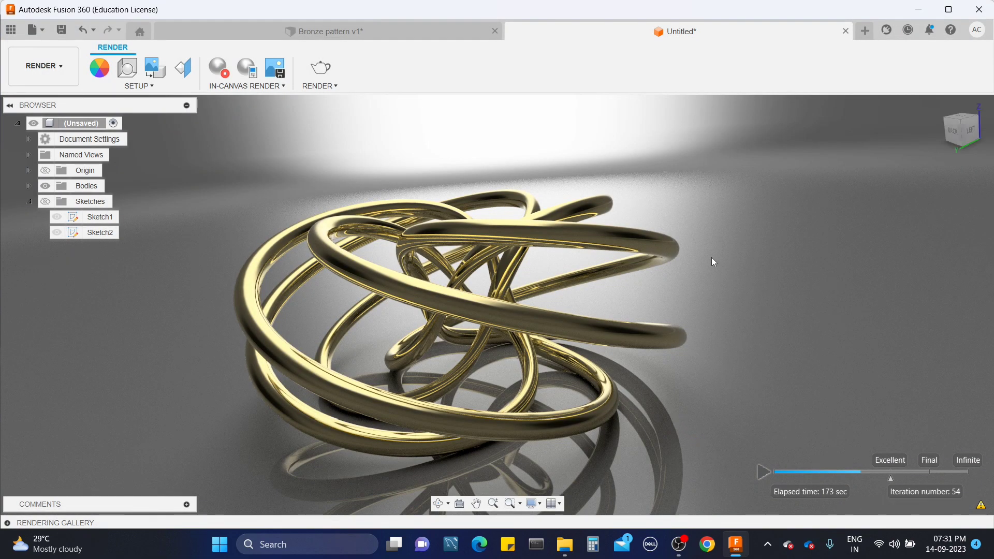
# - Switch from the Render workspace back to the Design workspace
pyautogui.click(69, 66)
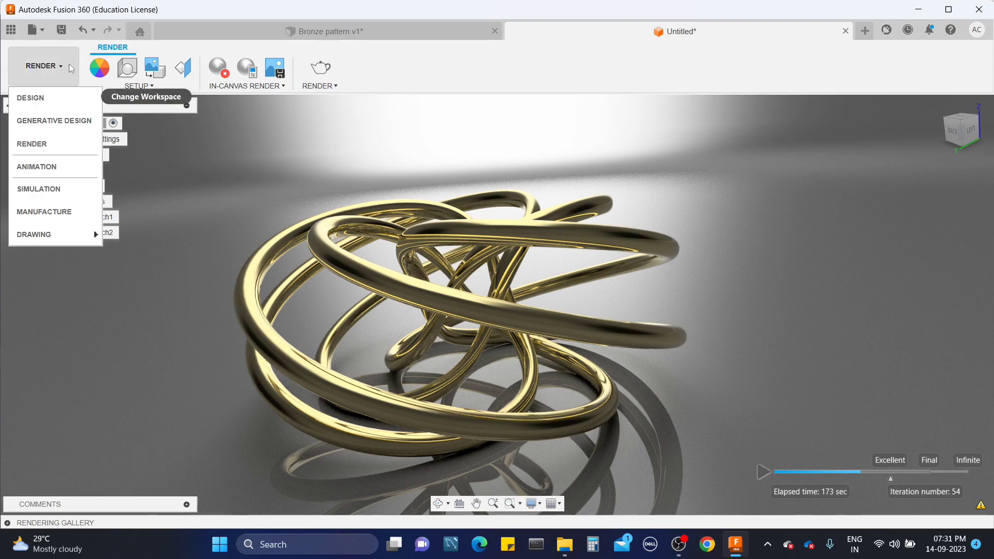
pyautogui.click(31, 98)
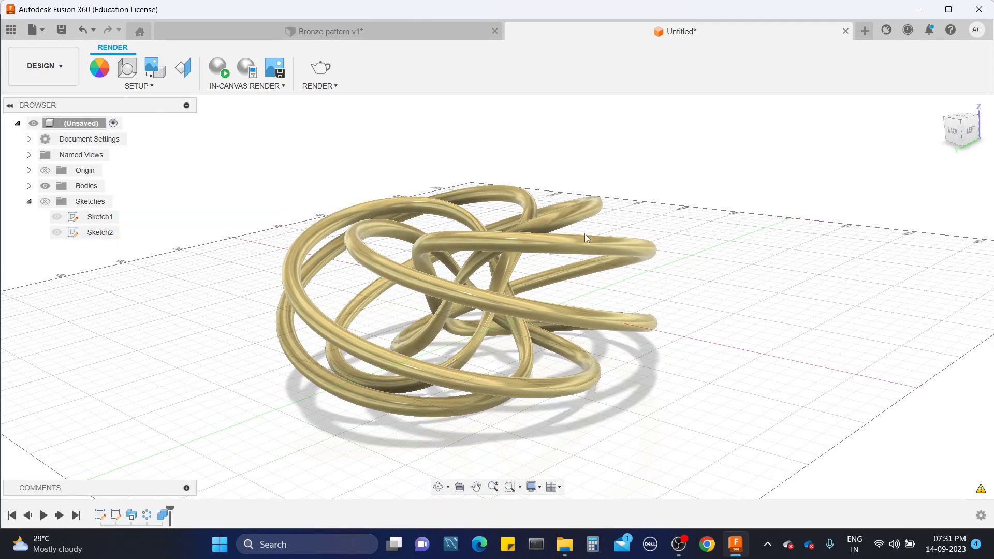
pyautogui.moveTo(585, 234)
pyautogui.keyDown('shift'); pyautogui.mouseDown(button='middle')
pyautogui.moveTo(515, 185)
pyautogui.moveTo(470, 337)
pyautogui.moveTo(428, 346)
pyautogui.moveTo(548, 451)
pyautogui.mouseUp(button='middle'); pyautogui.keyUp('shift')
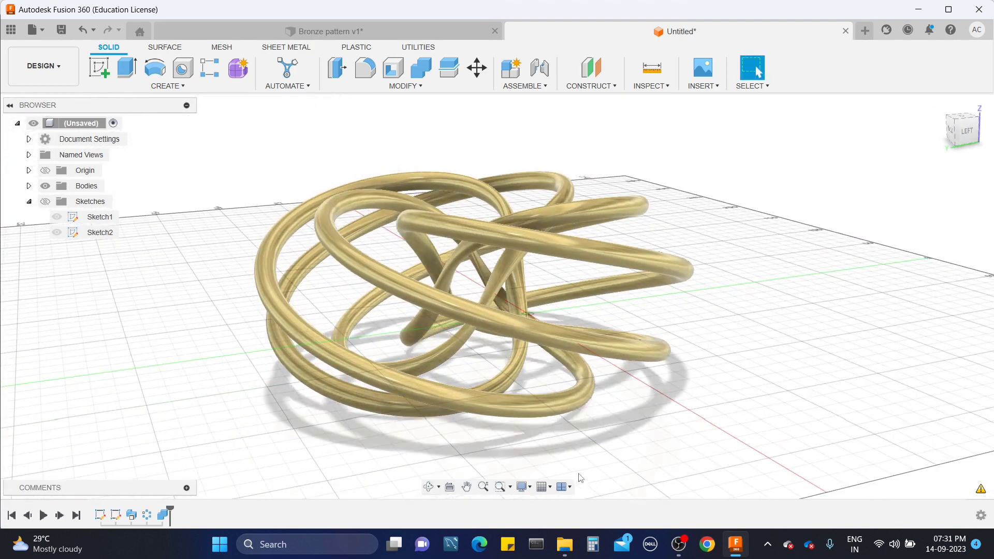
# - Try the Shaded with Hidden Edges visual style on the ring model
pyautogui.click(523, 486)
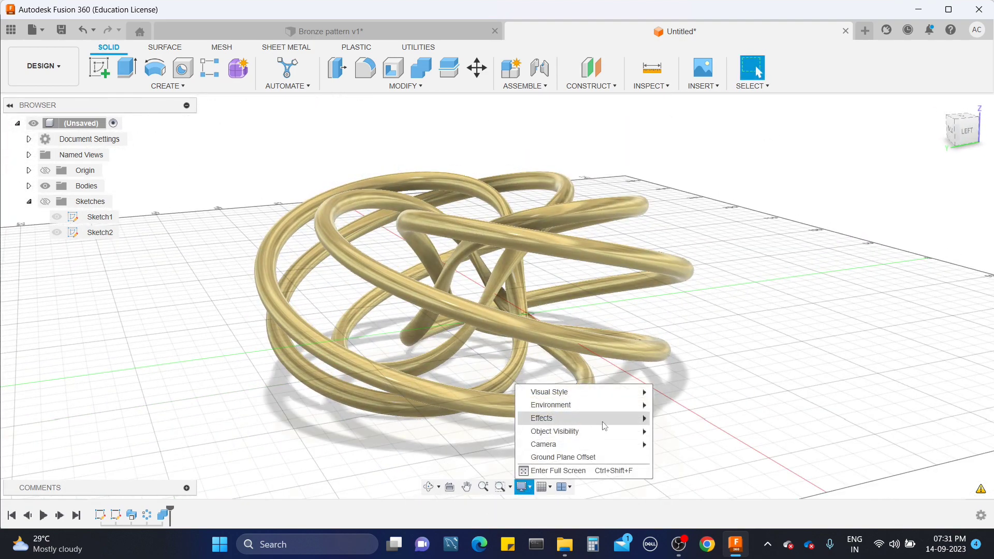
pyautogui.moveTo(596, 392)
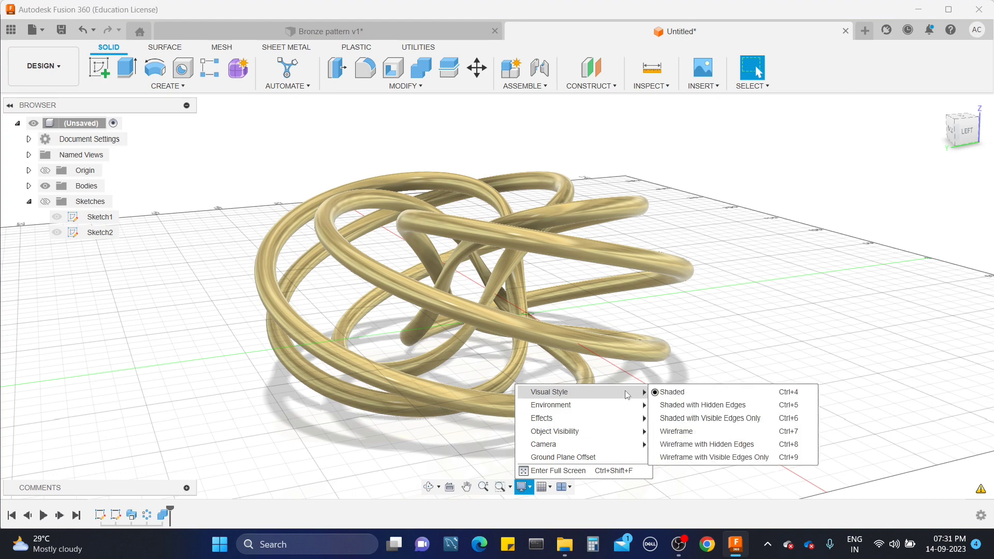
pyautogui.click(737, 405)
pyautogui.keyDown('shift'); pyautogui.moveTo(608, 362); pyautogui.dragTo(516, 470, button='middle'); pyautogui.keyUp('shift')
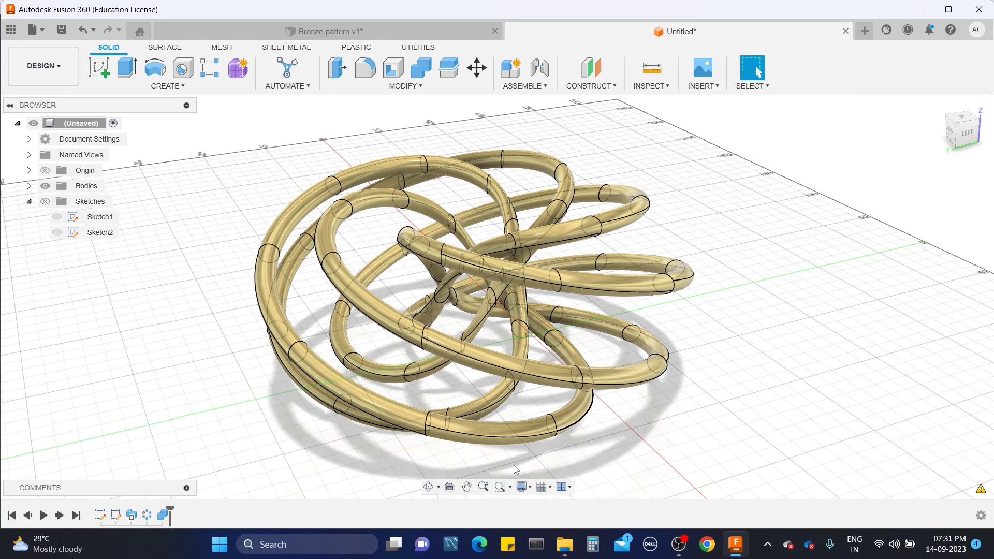
# - Set the ring model's visual style to Shaded with Visible Edges Only and inspect it from another angle
pyautogui.click(523, 486)
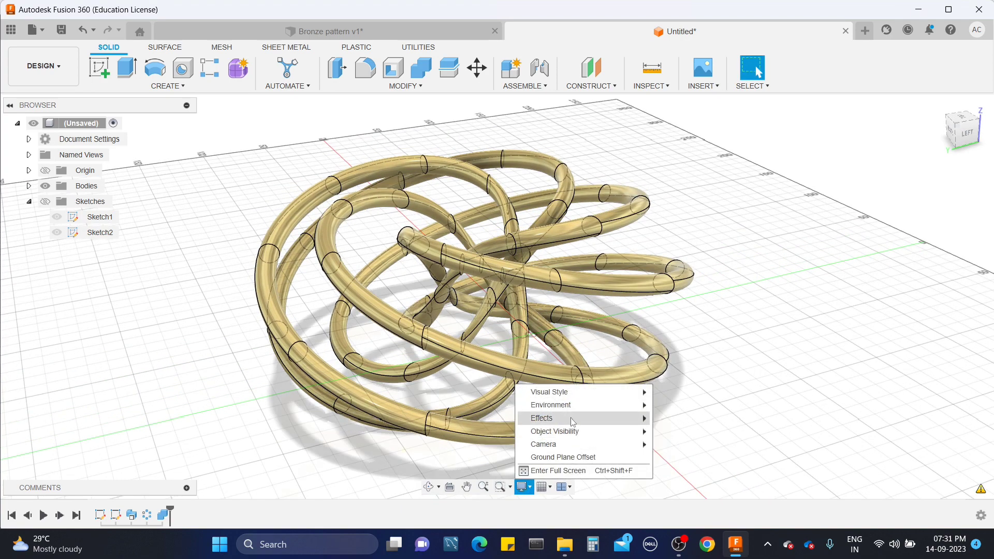
pyautogui.moveTo(590, 392)
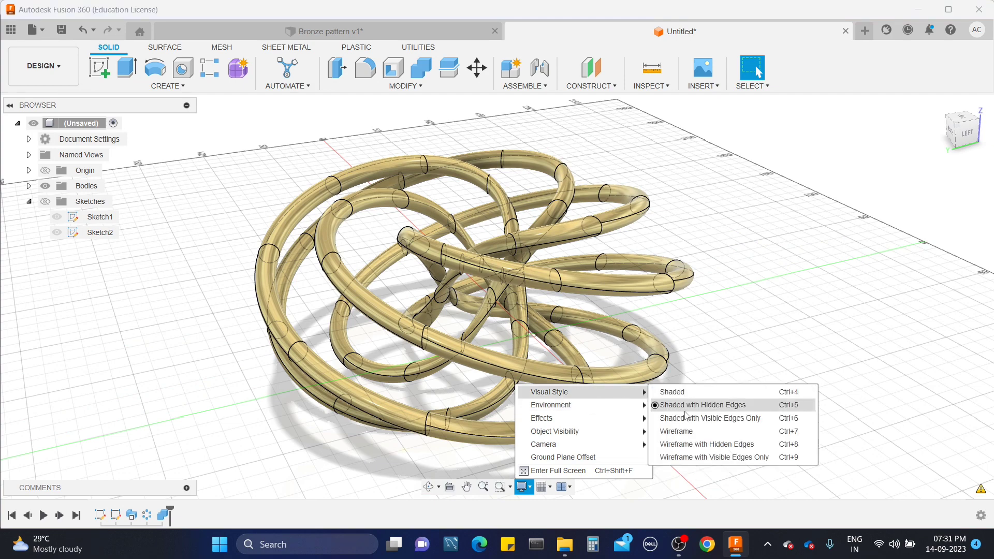
pyautogui.click(712, 420)
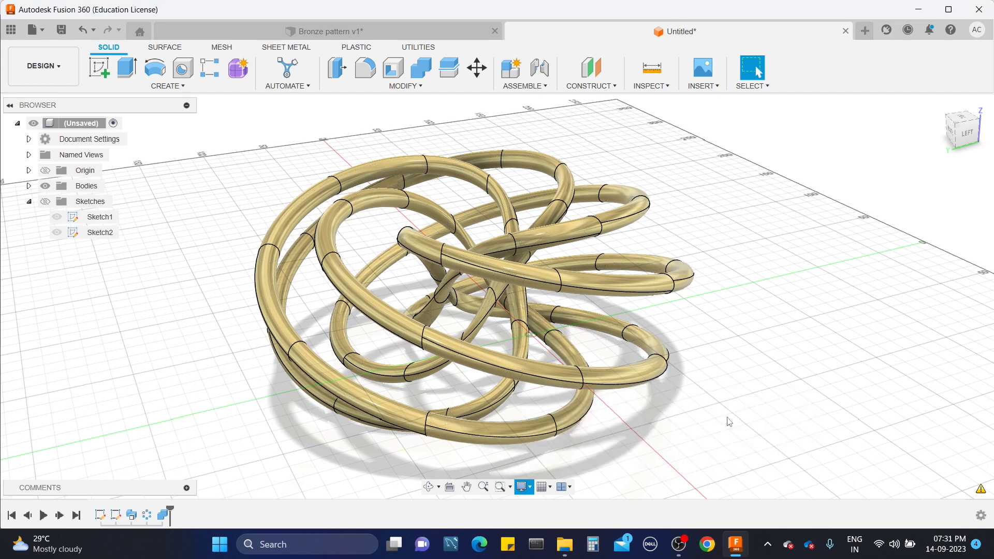
pyautogui.moveTo(625, 395)
pyautogui.keyDown('shift'); pyautogui.mouseDown(button='middle')
pyautogui.moveTo(757, 71)
pyautogui.moveTo(715, 114)
pyautogui.moveTo(492, 216)
pyautogui.moveTo(561, 295)
pyautogui.moveTo(556, 315)
pyautogui.moveTo(519, 309)
pyautogui.mouseUp(button='middle'); pyautogui.keyUp('shift')
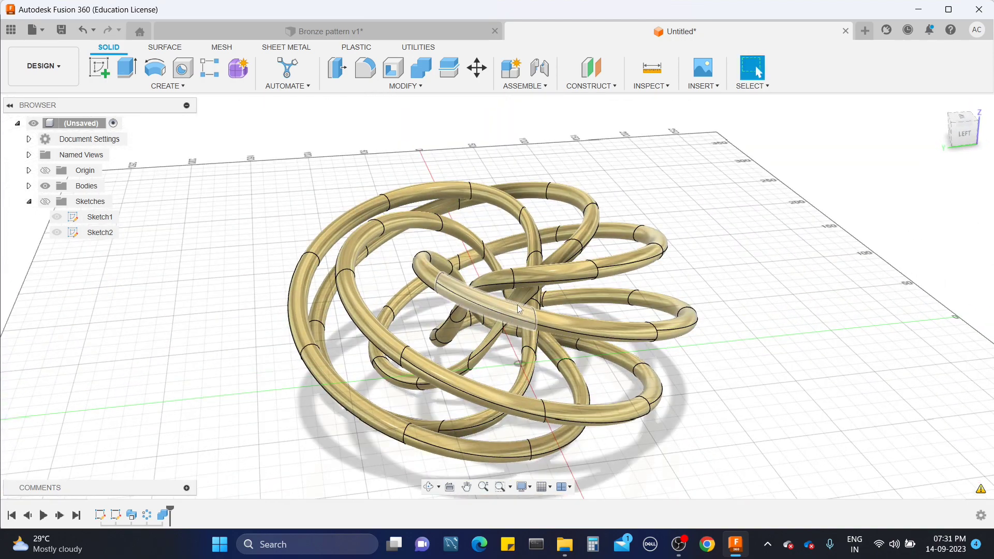